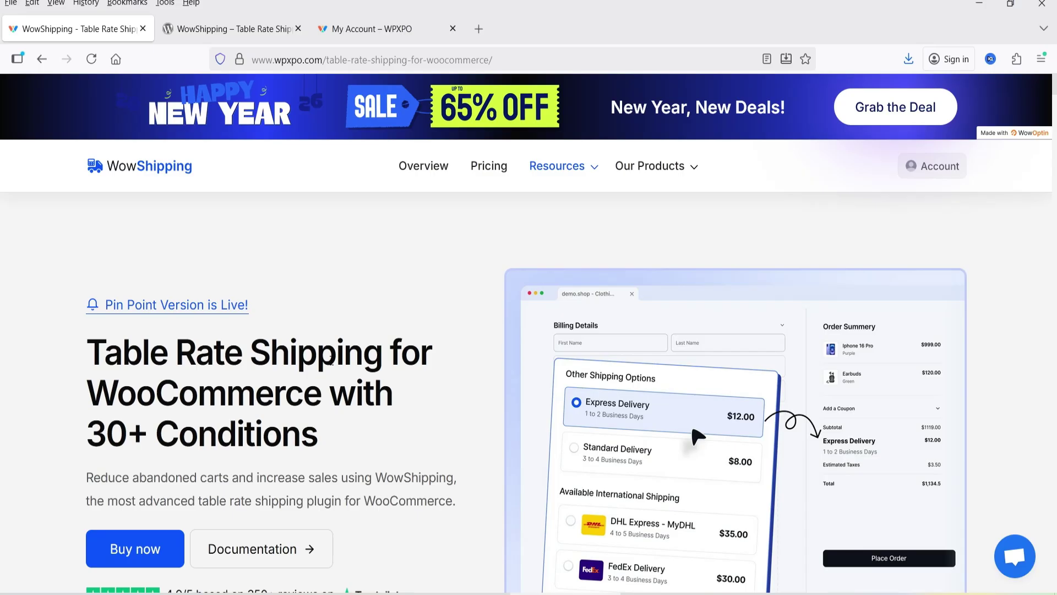
Examine the WowShipping product page's feature sections and glance at its WordPress plugin directory listing.
{"action": "scroll", "coordinate": [336, 368], "scroll_direction": "down", "scroll_amount": 10}
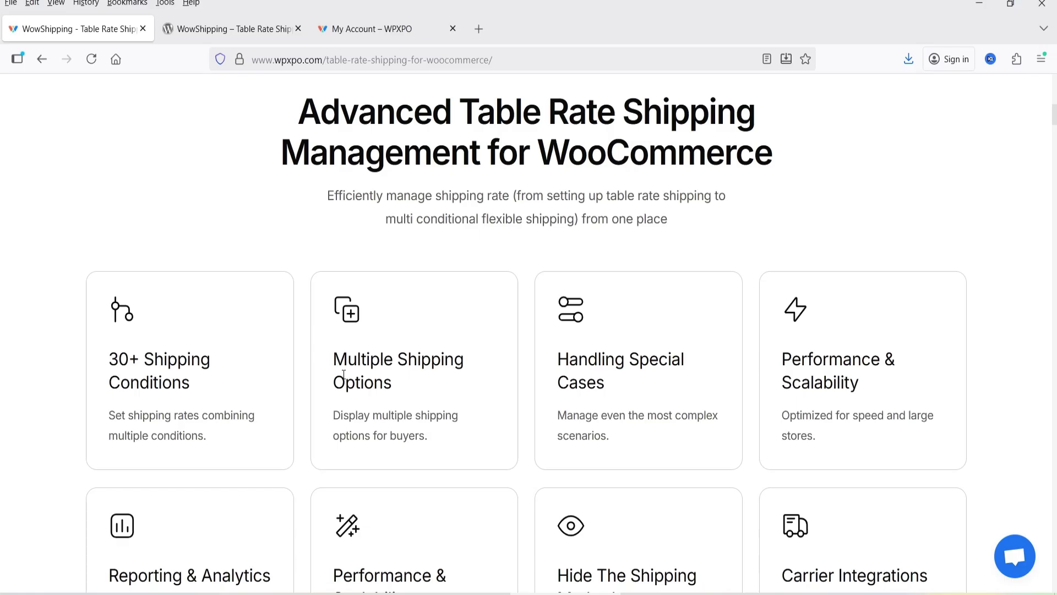
{"action": "scroll", "coordinate": [381, 385], "scroll_direction": "down", "scroll_amount": 10}
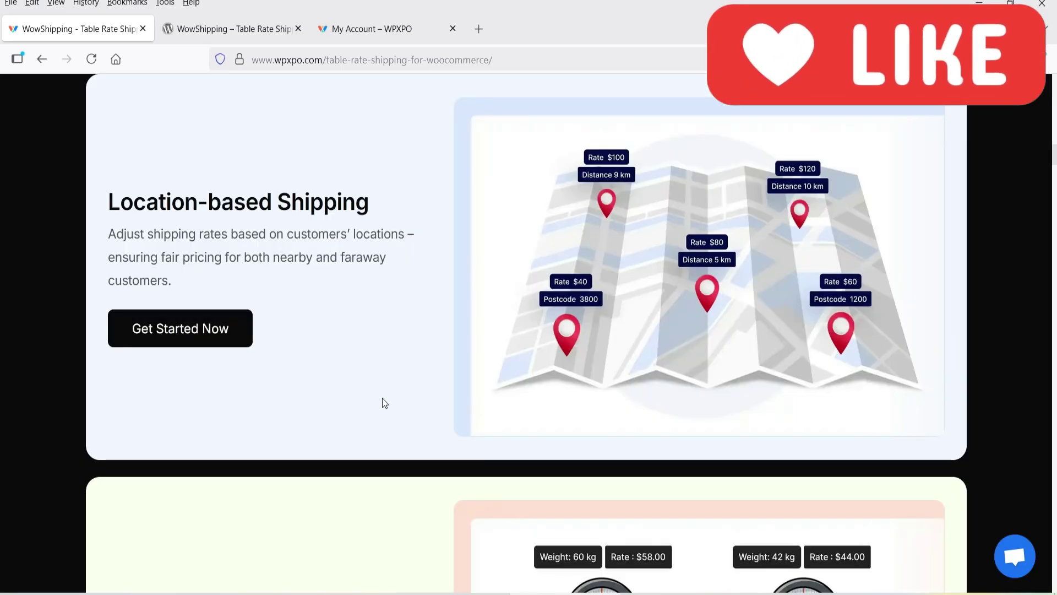
{"action": "scroll", "coordinate": [384, 394], "scroll_direction": "down", "scroll_amount": 5}
{"action": "scroll", "coordinate": [385, 410], "scroll_direction": "down", "scroll_amount": 5}
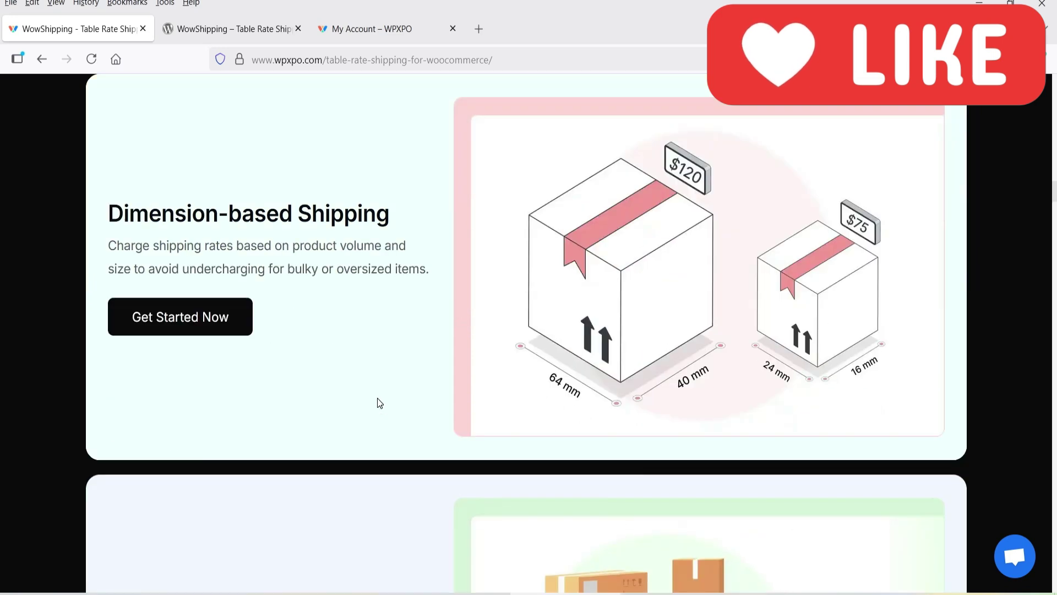
{"action": "scroll", "coordinate": [379, 403], "scroll_direction": "down", "scroll_amount": 5}
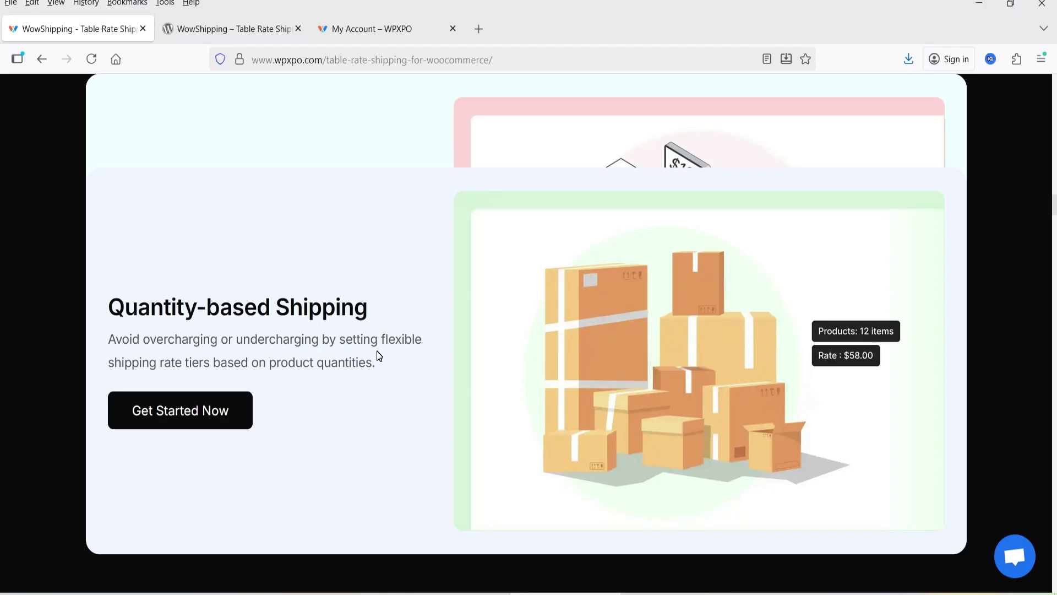
{"action": "scroll", "coordinate": [385, 352], "scroll_direction": "down", "scroll_amount": 5}
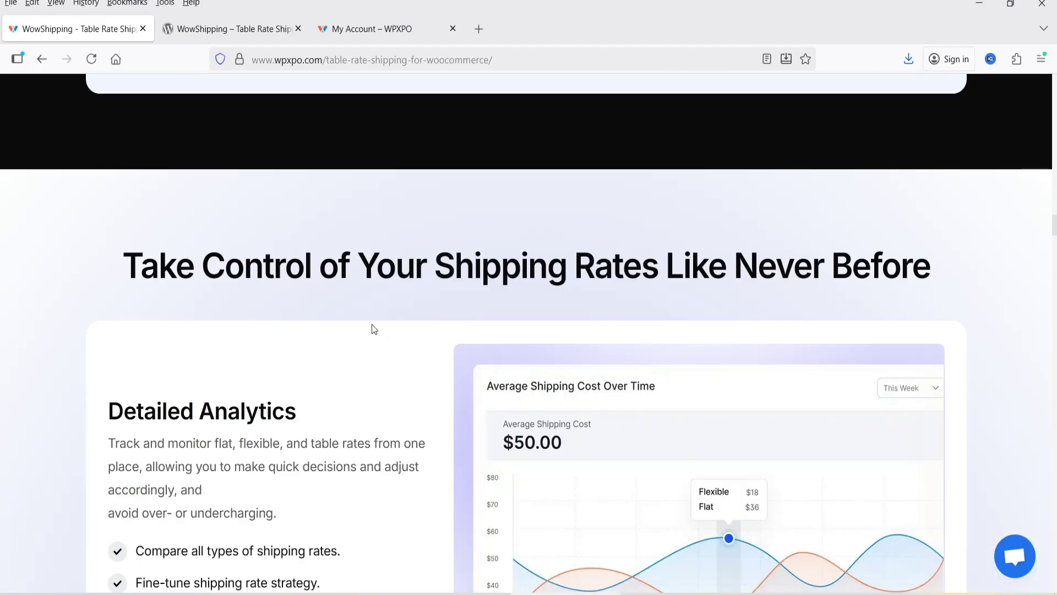
{"action": "scroll", "coordinate": [341, 316], "scroll_direction": "down", "scroll_amount": 3}
{"action": "scroll", "coordinate": [308, 303], "scroll_direction": "down", "scroll_amount": 5}
{"action": "left_click", "coordinate": [231, 29]}
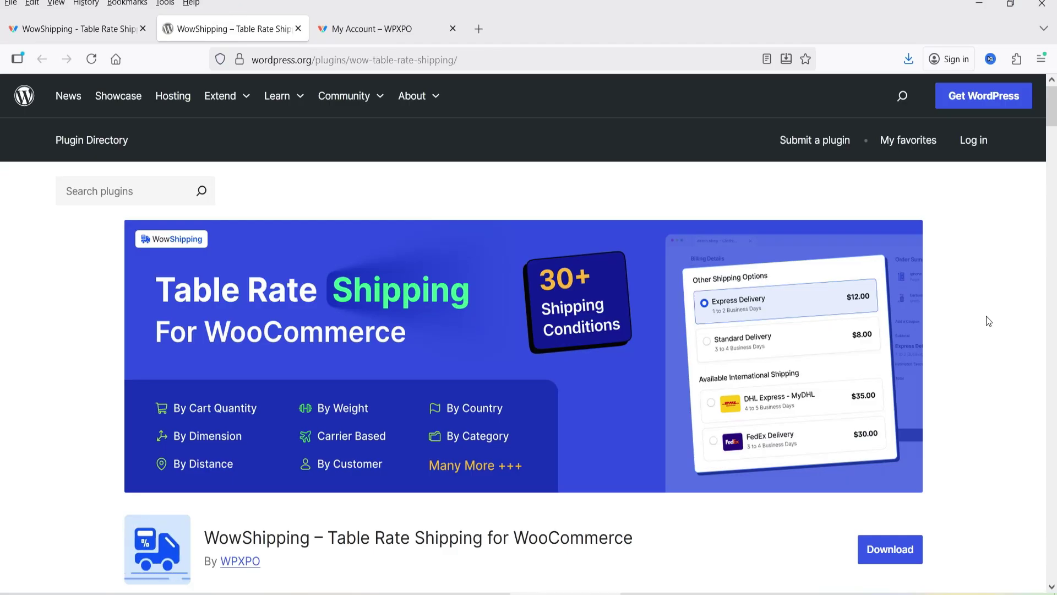
{"action": "left_click", "coordinate": [77, 28]}
{"action": "scroll", "coordinate": [944, 255], "scroll_direction": "down", "scroll_amount": 15}
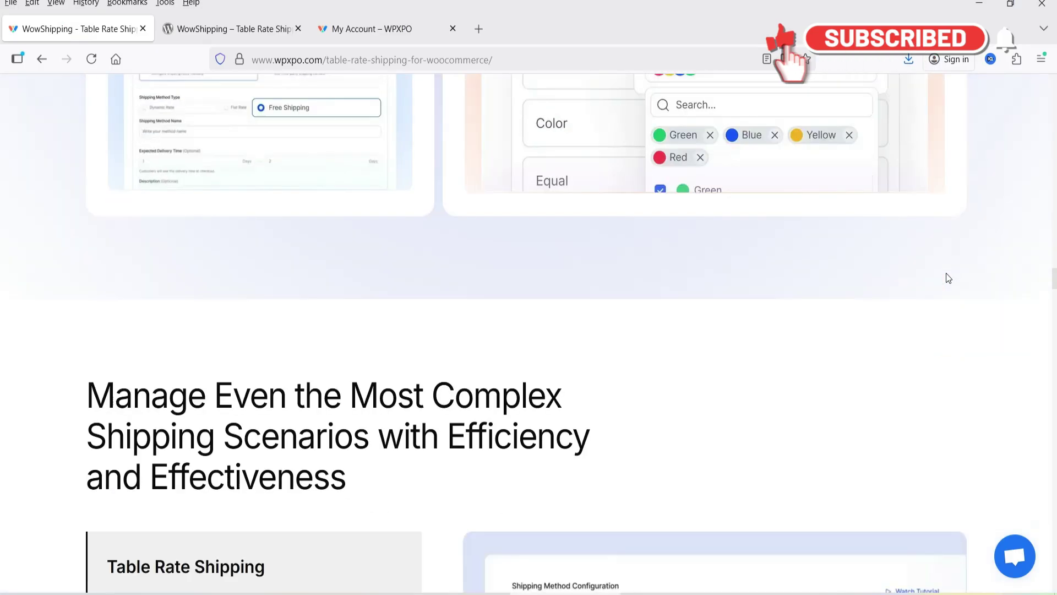
{"action": "scroll", "coordinate": [948, 278], "scroll_direction": "down", "scroll_amount": 5}
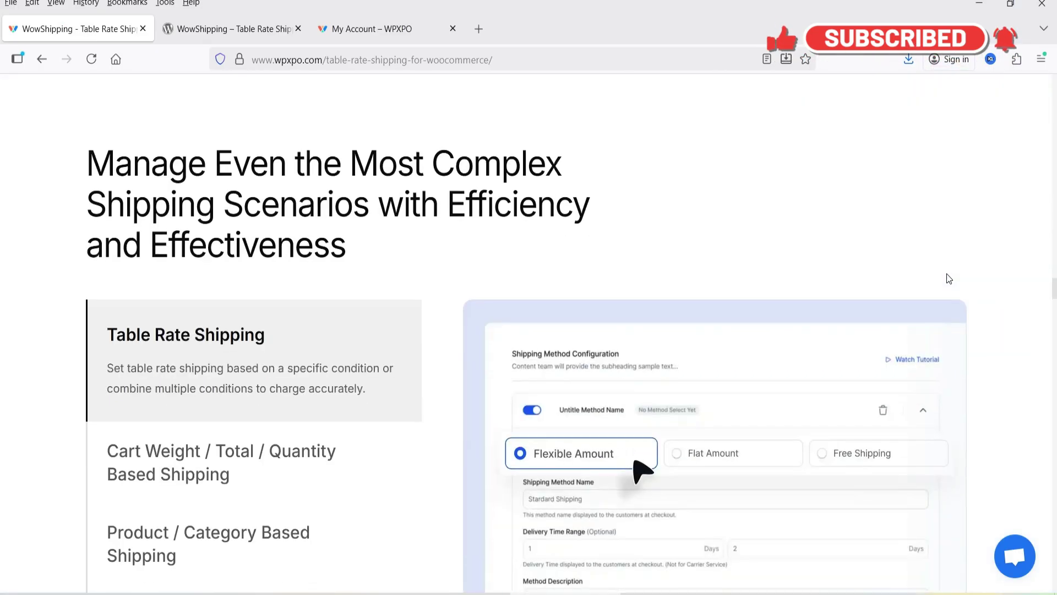
Review the WowShipping pricing plans for one site, unlimited sites and lifetime access, including their included features.
{"action": "scroll", "coordinate": [997, 344], "scroll_direction": "down", "scroll_amount": 10}
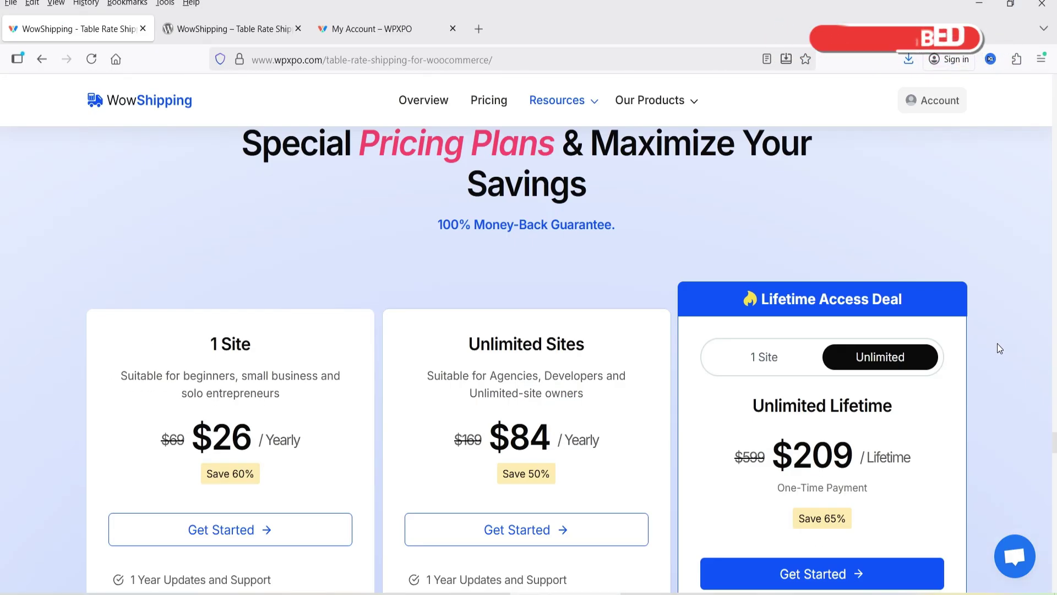
{"action": "scroll", "coordinate": [1000, 349], "scroll_direction": "down", "scroll_amount": 2}
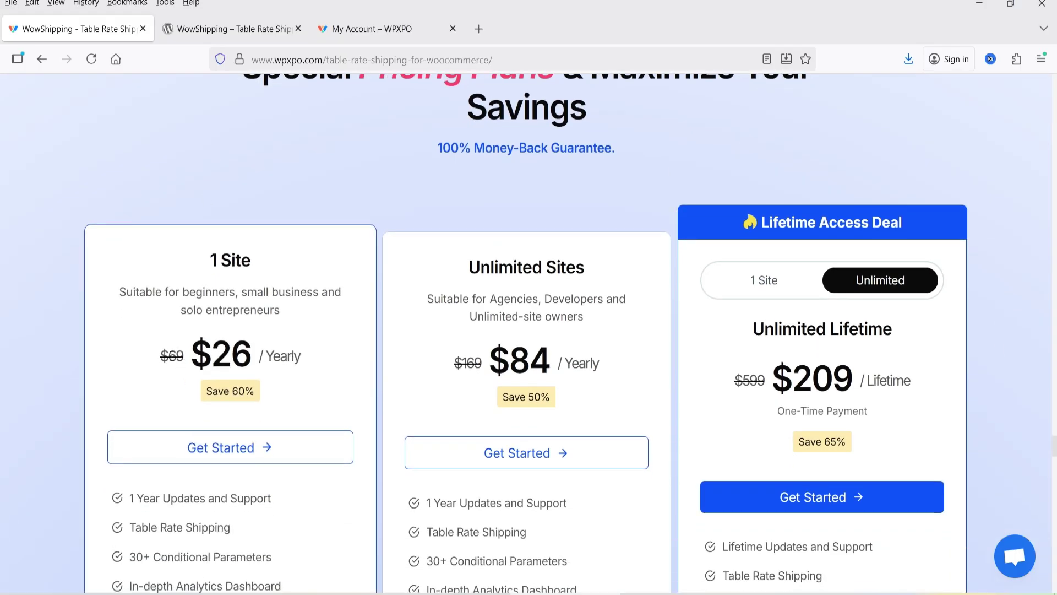
{"action": "scroll", "coordinate": [171, 357], "scroll_direction": "up", "scroll_amount": 4}
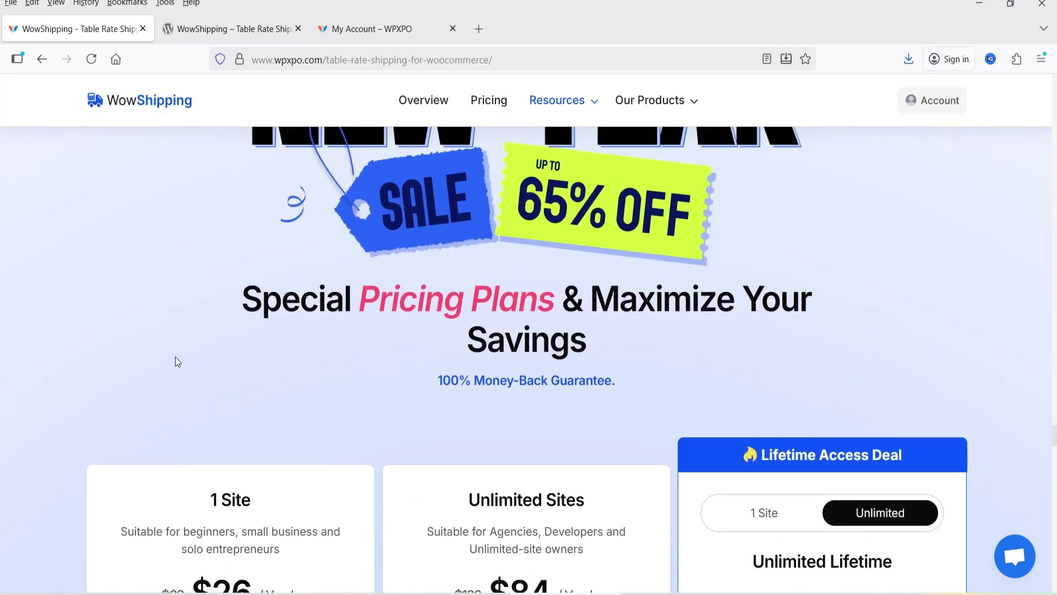
{"action": "scroll", "coordinate": [175, 356], "scroll_direction": "up", "scroll_amount": 3}
{"action": "scroll", "coordinate": [176, 356], "scroll_direction": "down", "scroll_amount": 6}
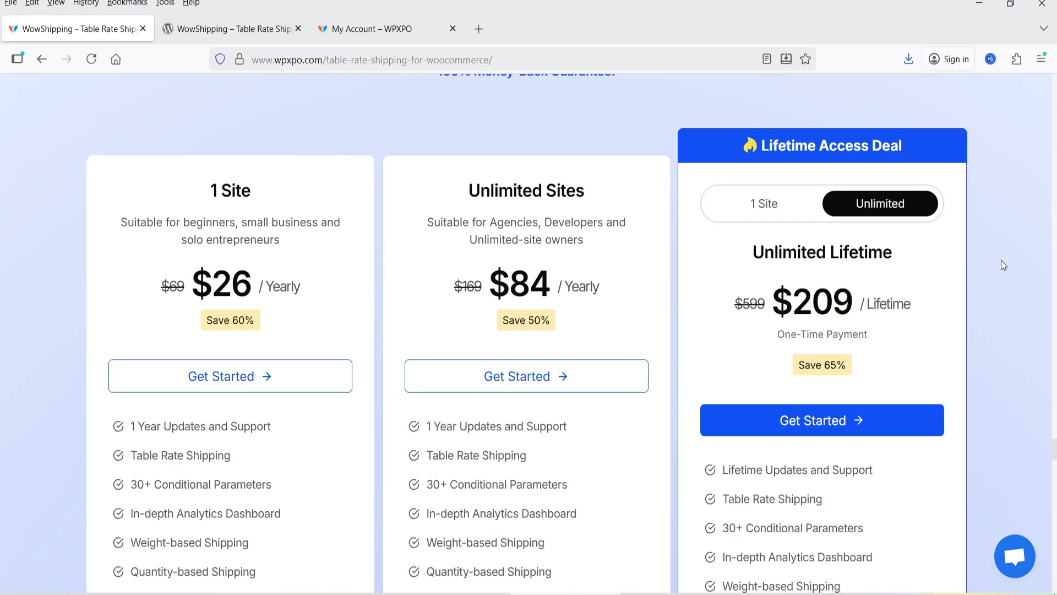
{"action": "scroll", "coordinate": [903, 253], "scroll_direction": "down", "scroll_amount": 2}
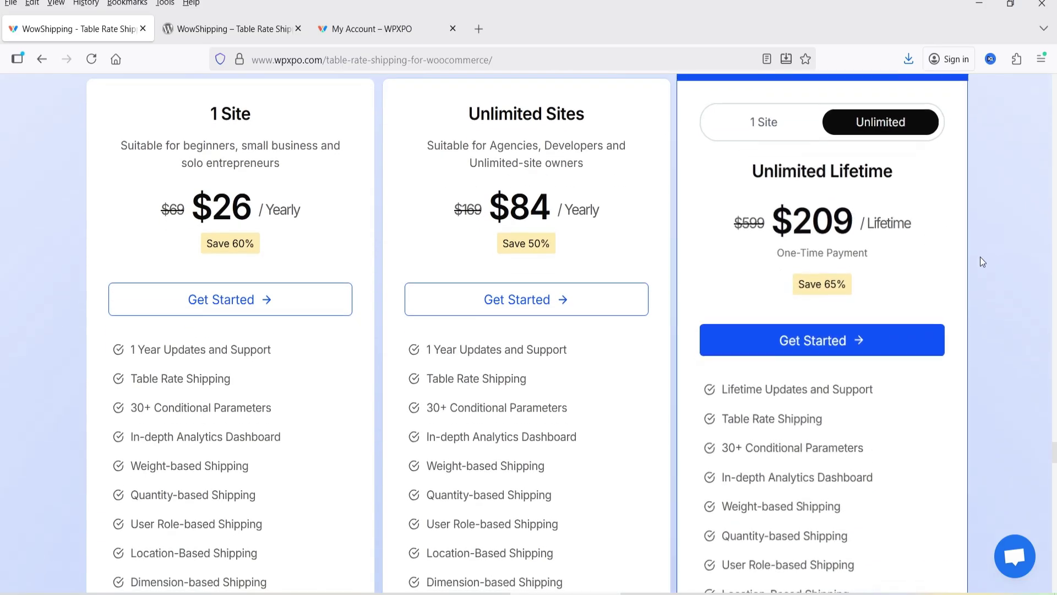
{"action": "scroll", "coordinate": [975, 269], "scroll_direction": "up", "scroll_amount": 3}
{"action": "scroll", "coordinate": [991, 275], "scroll_direction": "down", "scroll_amount": 5}
{"action": "scroll", "coordinate": [1035, 286], "scroll_direction": "down", "scroll_amount": 12}
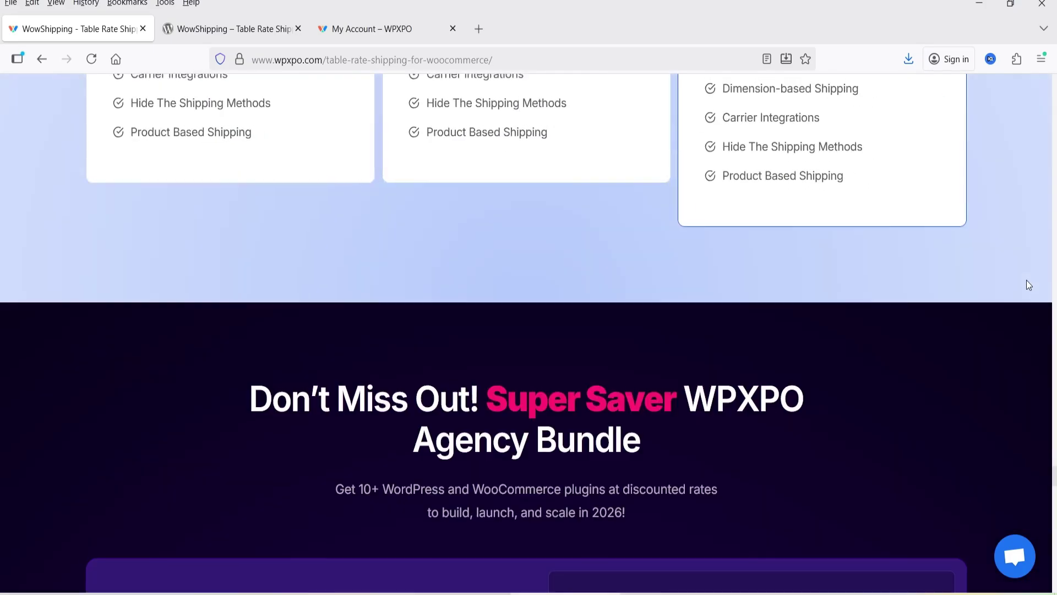
{"action": "scroll", "coordinate": [1027, 285], "scroll_direction": "down", "scroll_amount": 8}
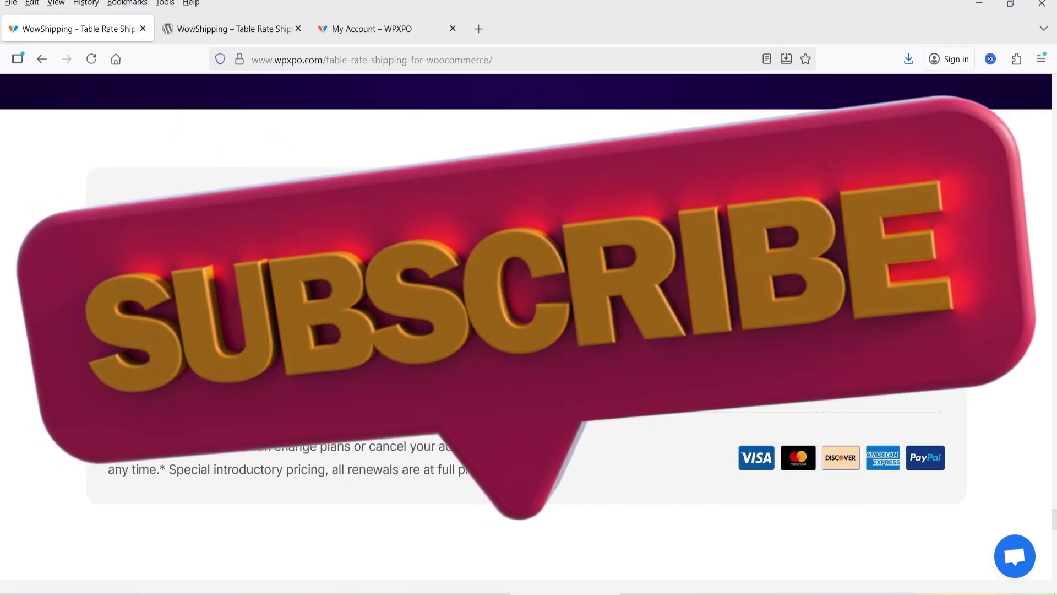
{"action": "left_click", "coordinate": [234, 28]}
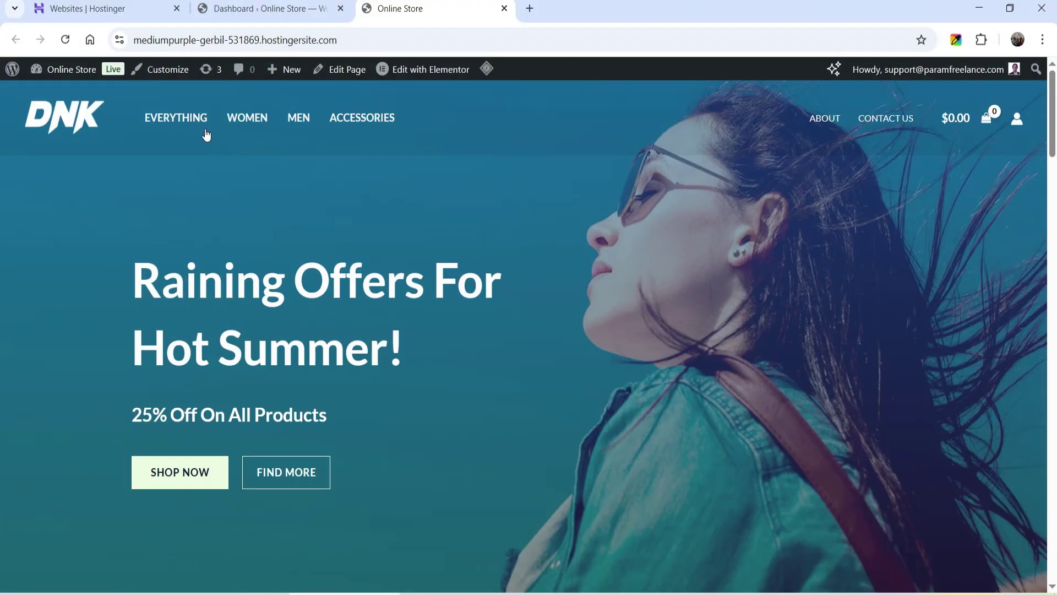
From the store's WordPress dashboard, search the plugins for "wowshipping", and install and activate WowShipping – Table Rate Shipping for WooCommerce.
{"action": "left_click", "coordinate": [236, 8]}
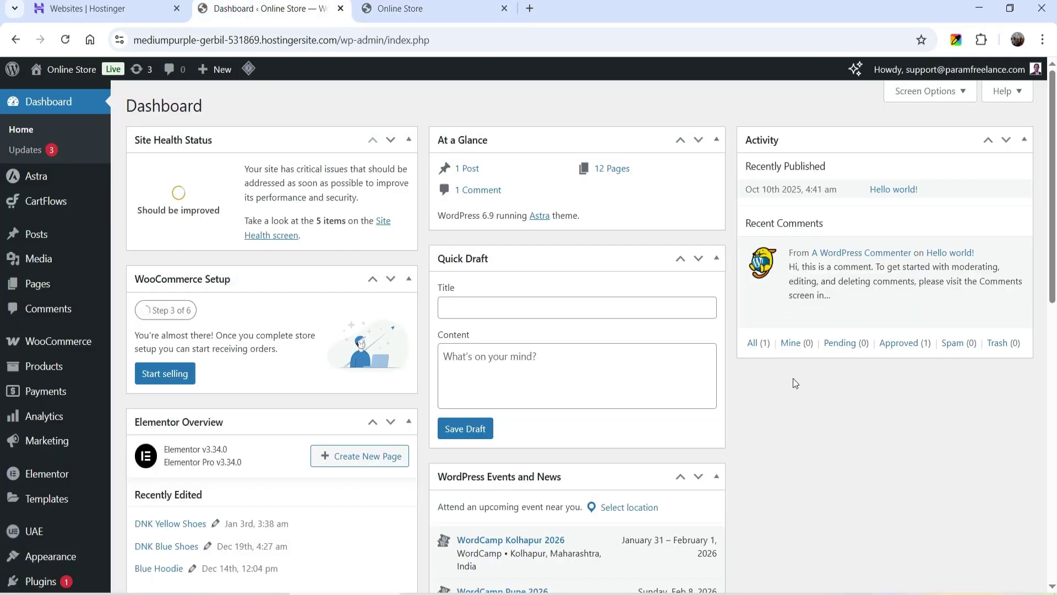
{"action": "scroll", "coordinate": [138, 286], "scroll_direction": "down", "scroll_amount": 3}
{"action": "mouse_move", "coordinate": [65, 446]}
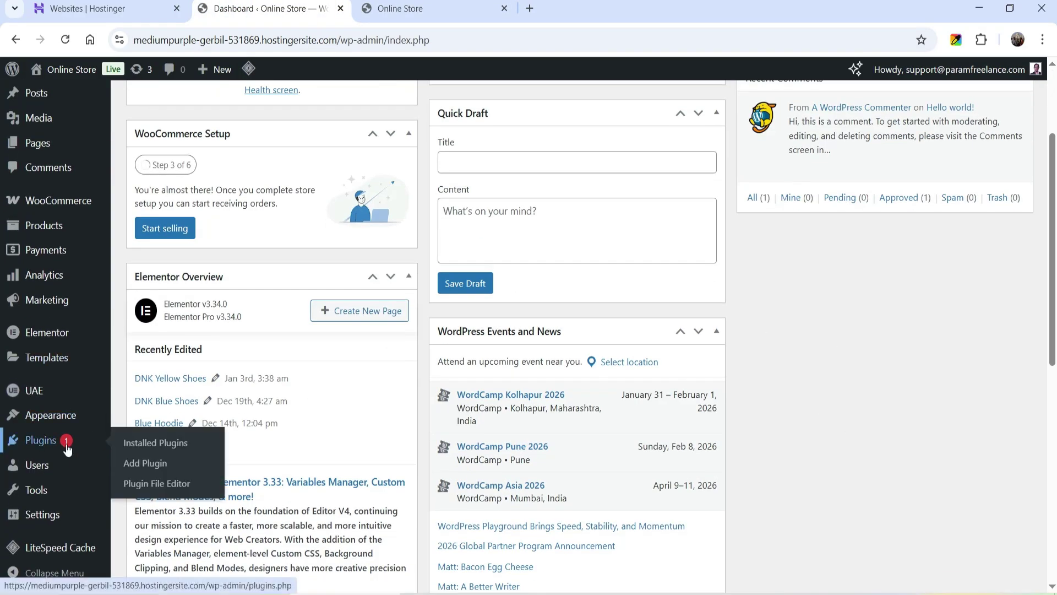
{"action": "left_click", "coordinate": [148, 464]}
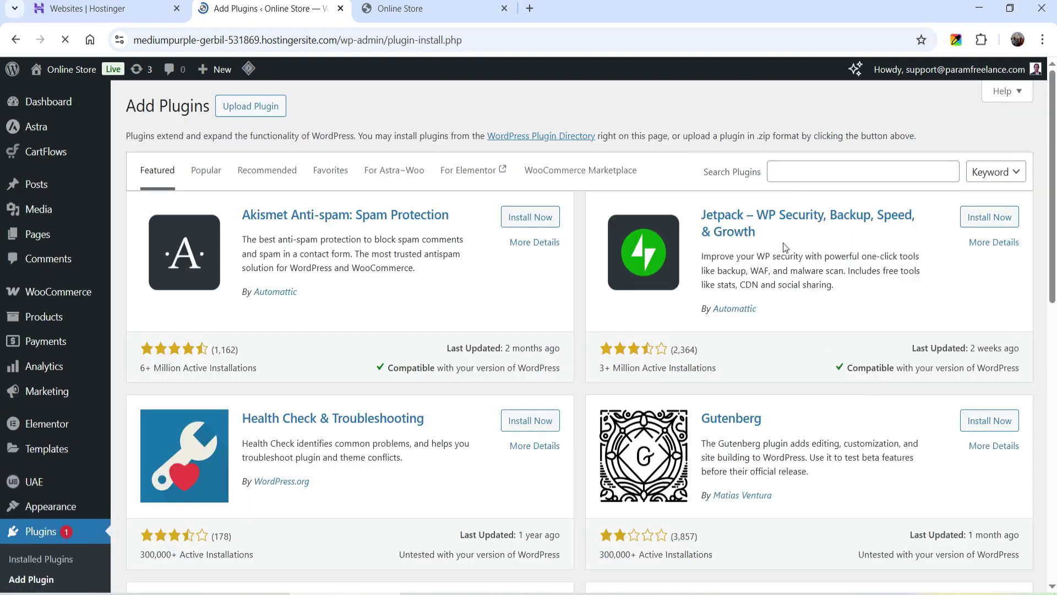
{"action": "left_click", "coordinate": [804, 168]}
{"action": "type", "text": "wowshipping"}
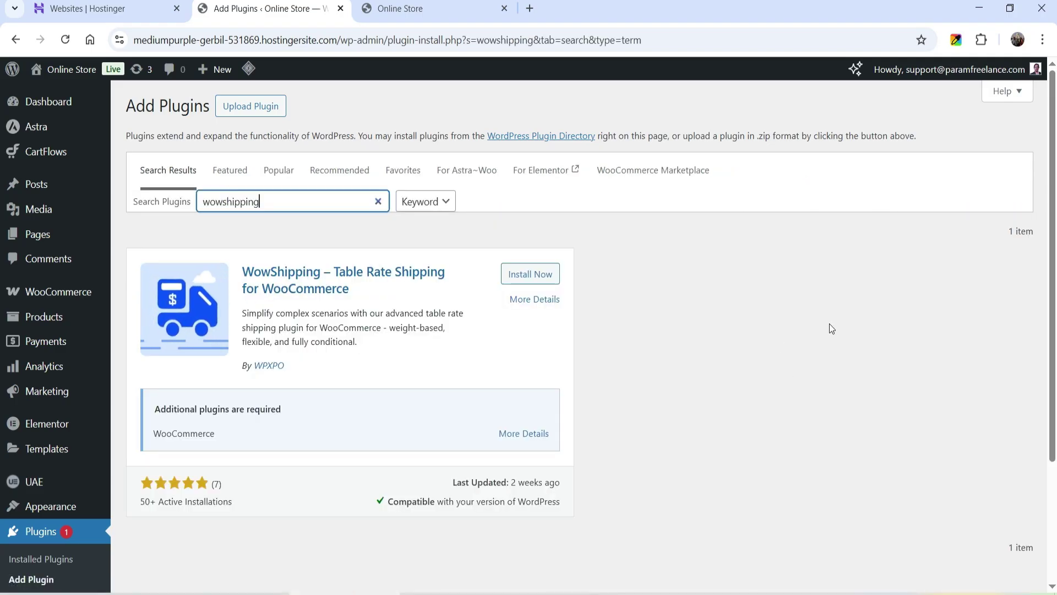
{"action": "left_click", "coordinate": [525, 277]}
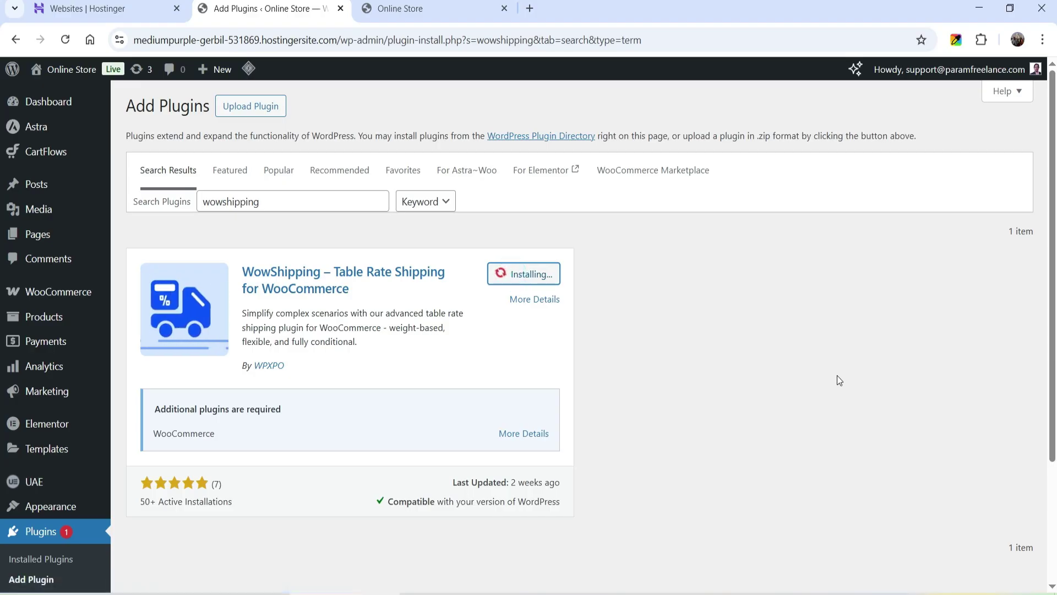
{"action": "left_click", "coordinate": [537, 276]}
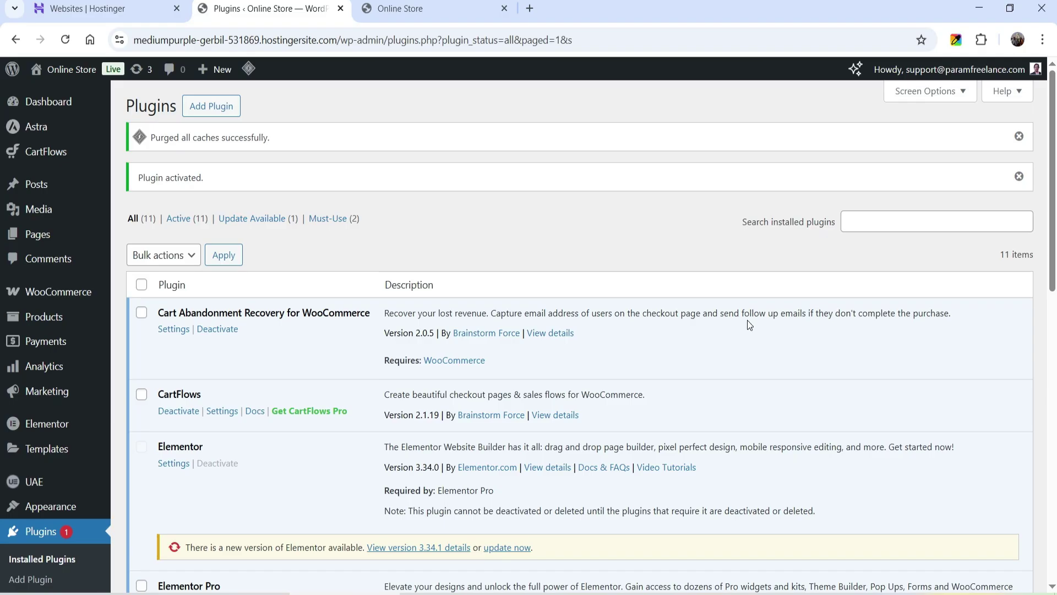
Open the shipping methods management page of the WowShipping plugin.
{"action": "mouse_move", "coordinate": [58, 297]}
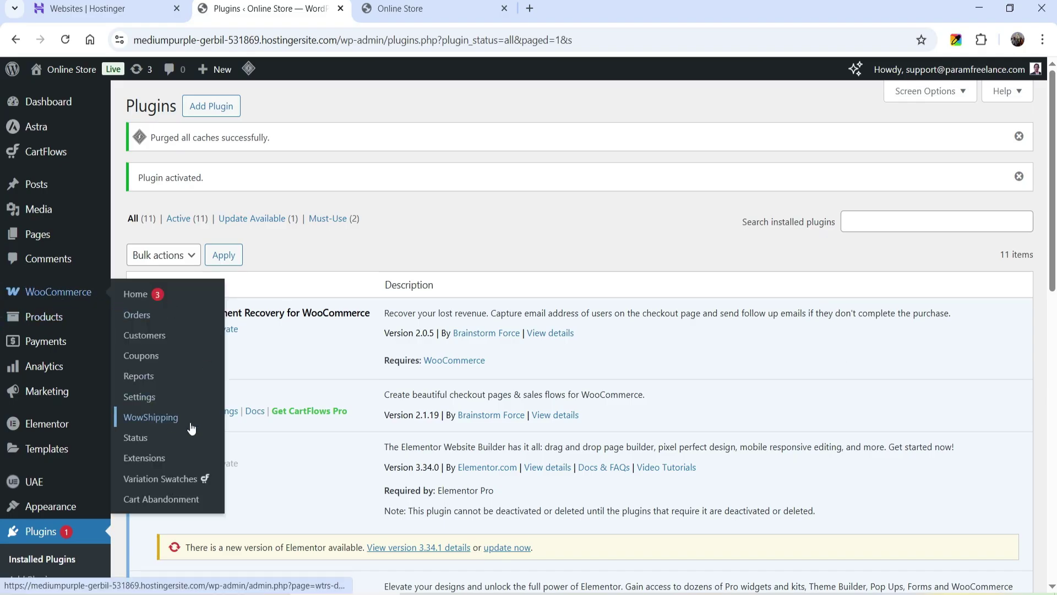
{"action": "left_click", "coordinate": [161, 423]}
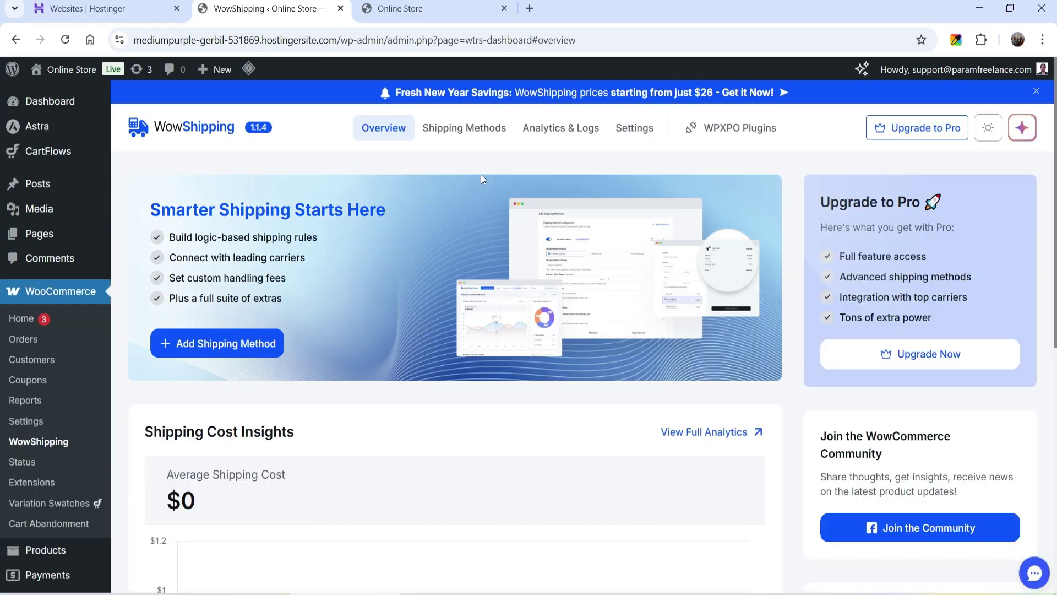
{"action": "left_click", "coordinate": [464, 130]}
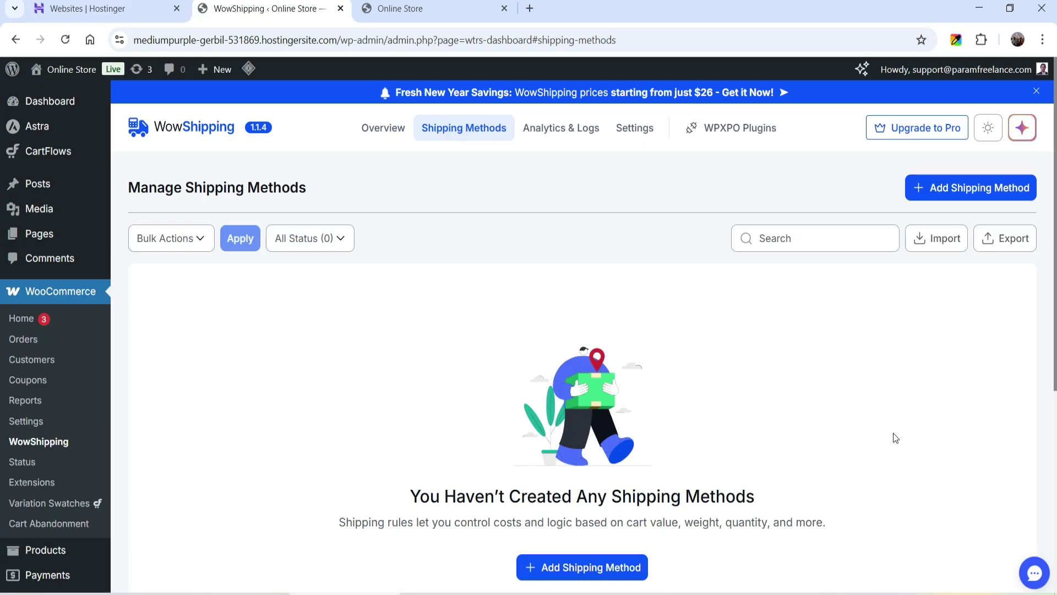
{"action": "left_click", "coordinate": [981, 190]}
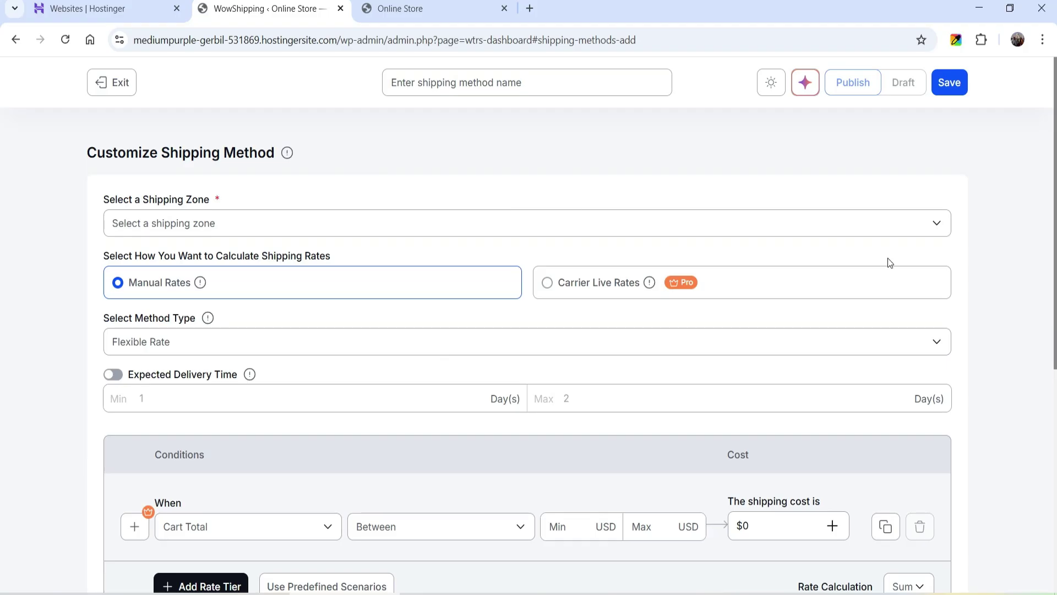
{"action": "left_click", "coordinate": [274, 230]}
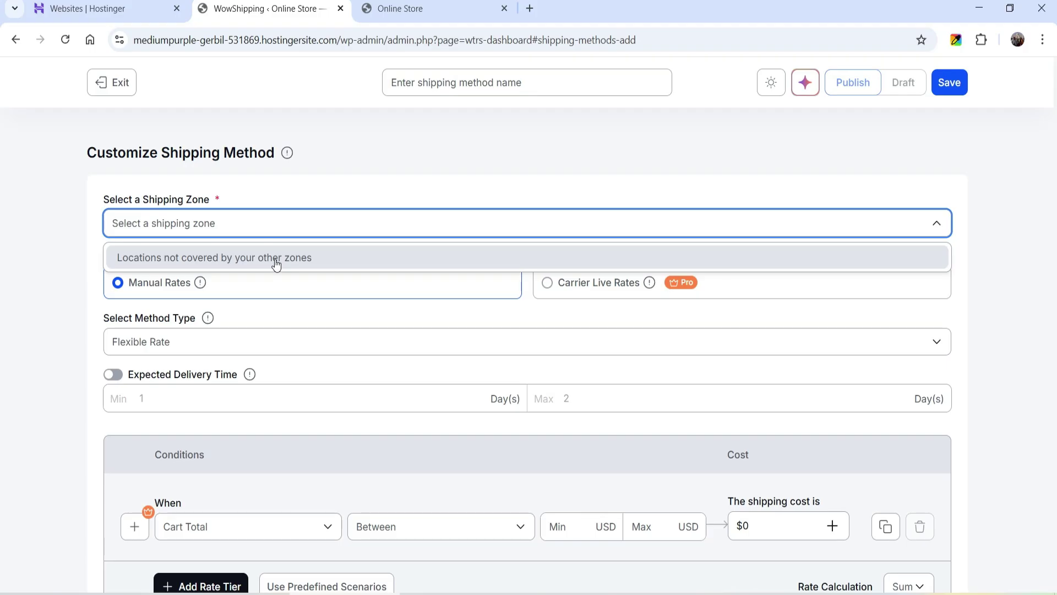
{"action": "left_click", "coordinate": [383, 167]}
{"action": "left_click", "coordinate": [120, 83]}
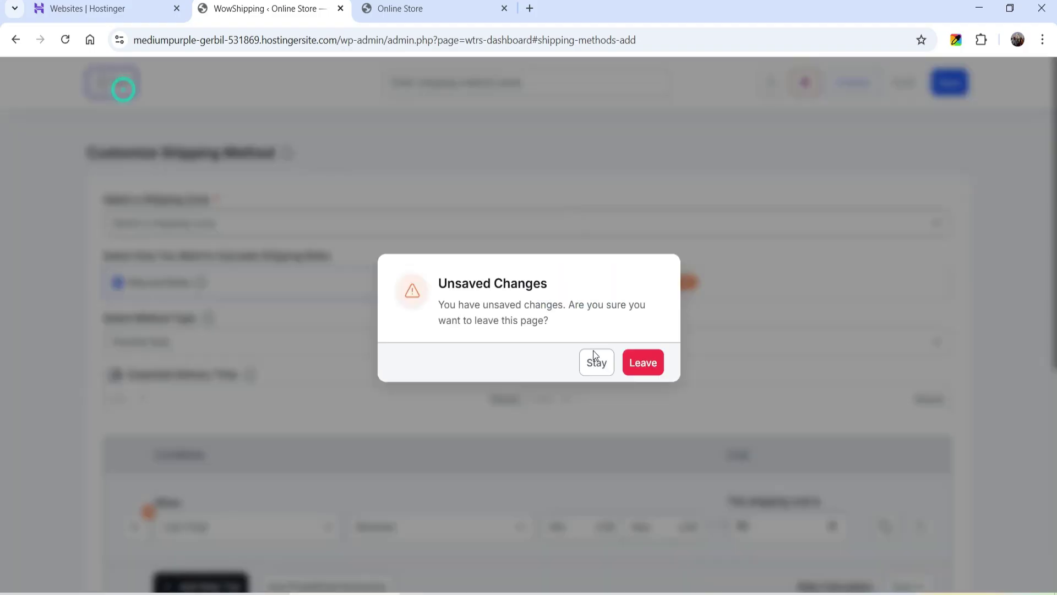
{"action": "left_click", "coordinate": [633, 363]}
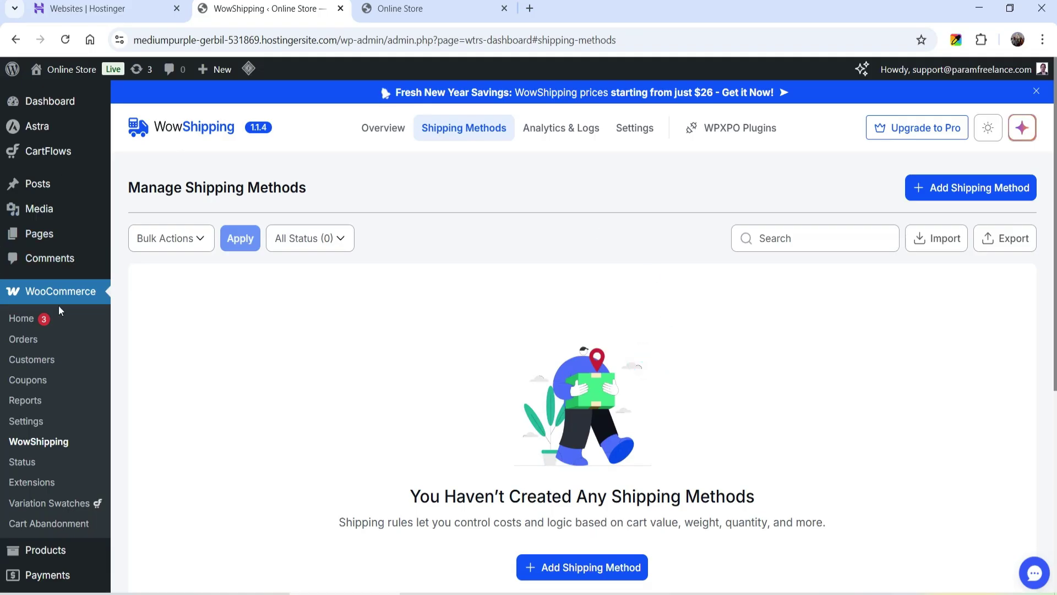
Start a new shipping zone in the WooCommerce shipping settings and name it "USA".
{"action": "left_click", "coordinate": [28, 420]}
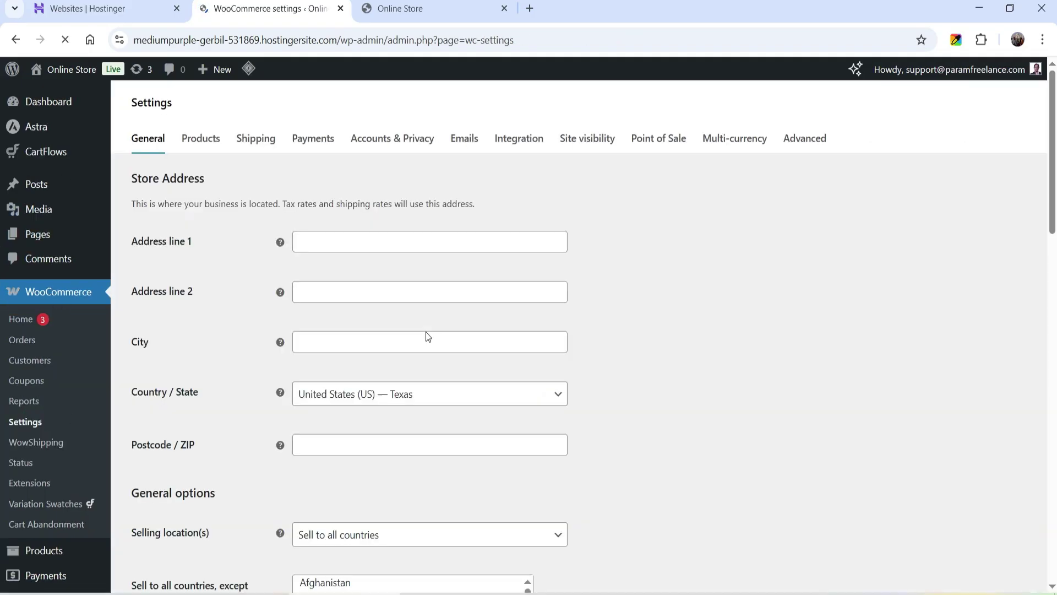
{"action": "left_click", "coordinate": [255, 144]}
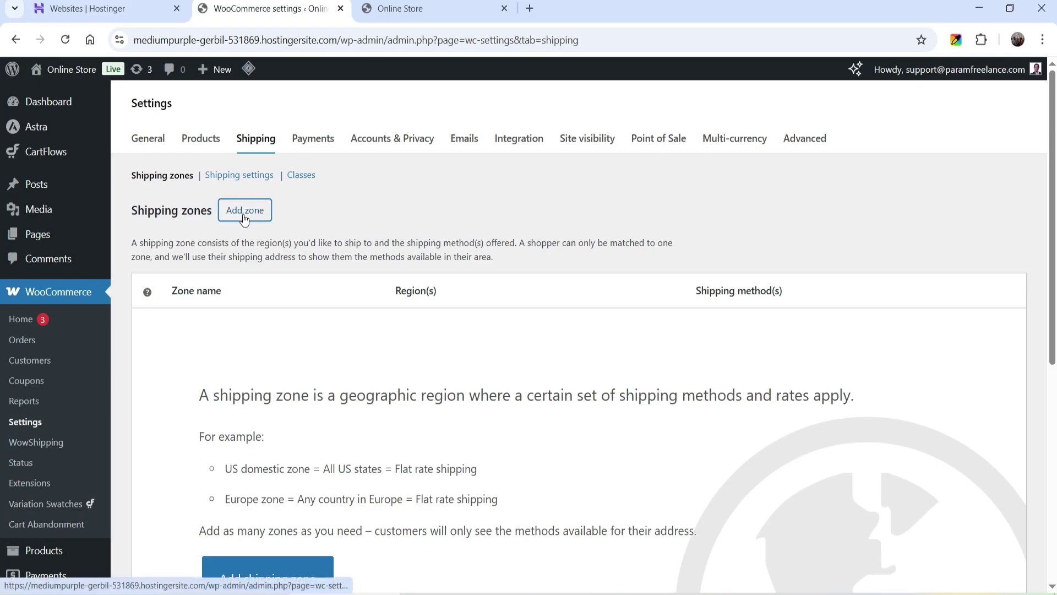
{"action": "left_click", "coordinate": [244, 214]}
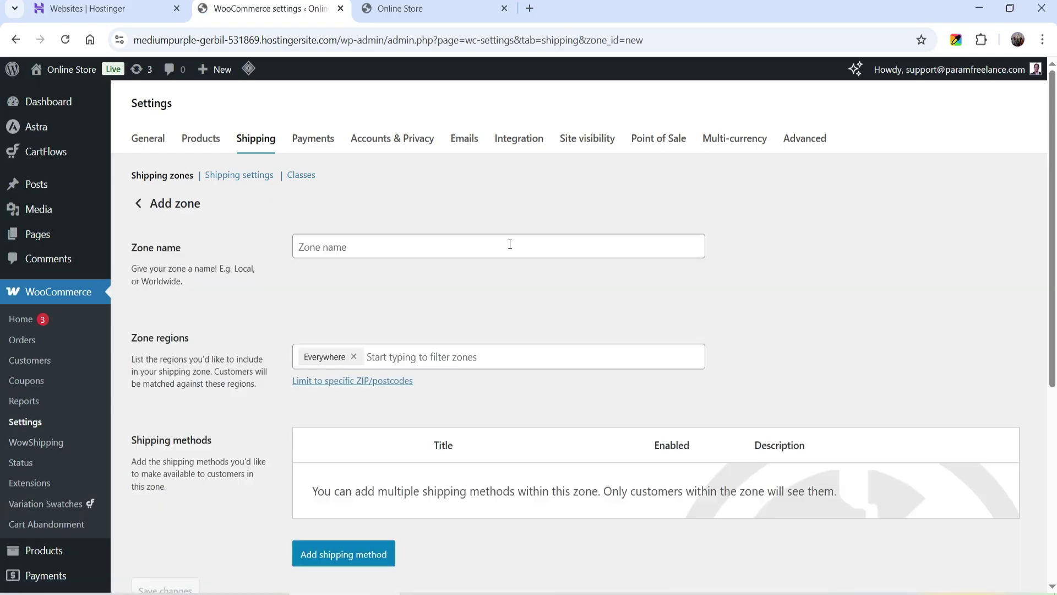
{"action": "left_click", "coordinate": [510, 244]}
{"action": "type", "text": "USA"}
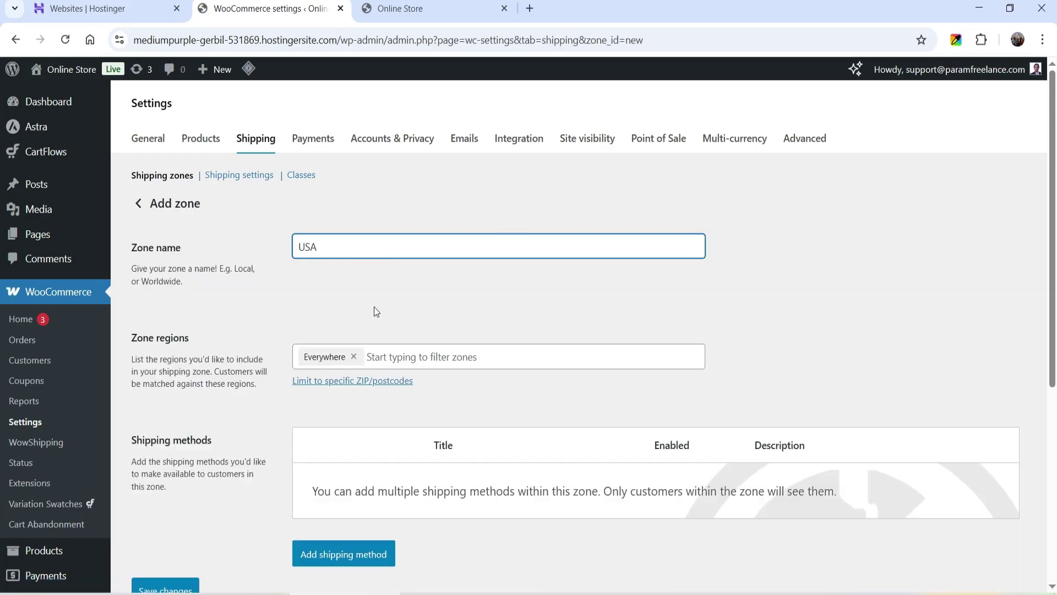
Set the USA zone's region to United States (US), save the zone, and return to the shipping zones list.
{"action": "left_click", "coordinate": [355, 361]}
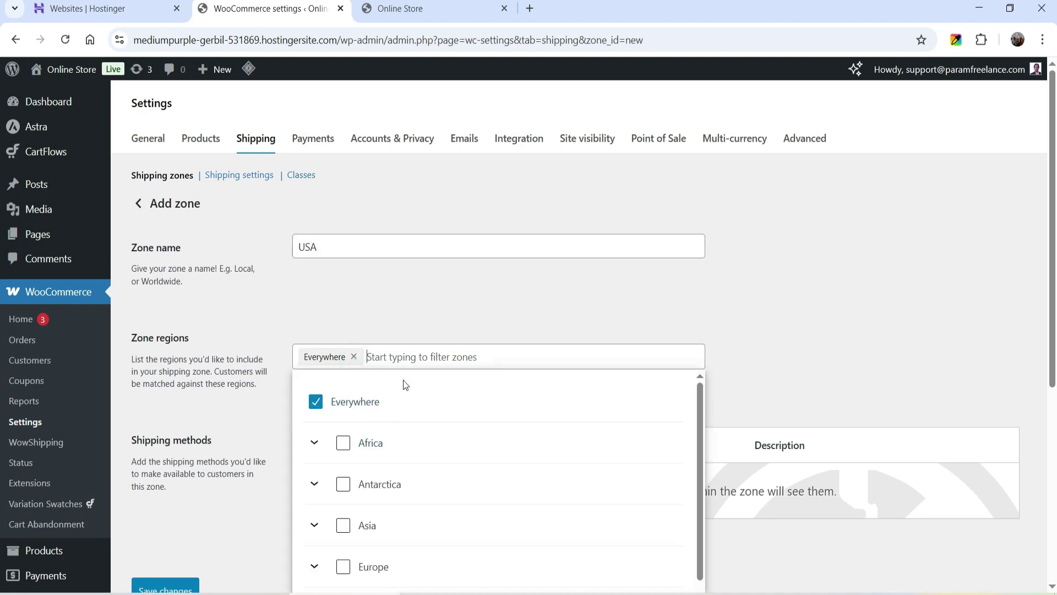
{"action": "type", "text": "united"}
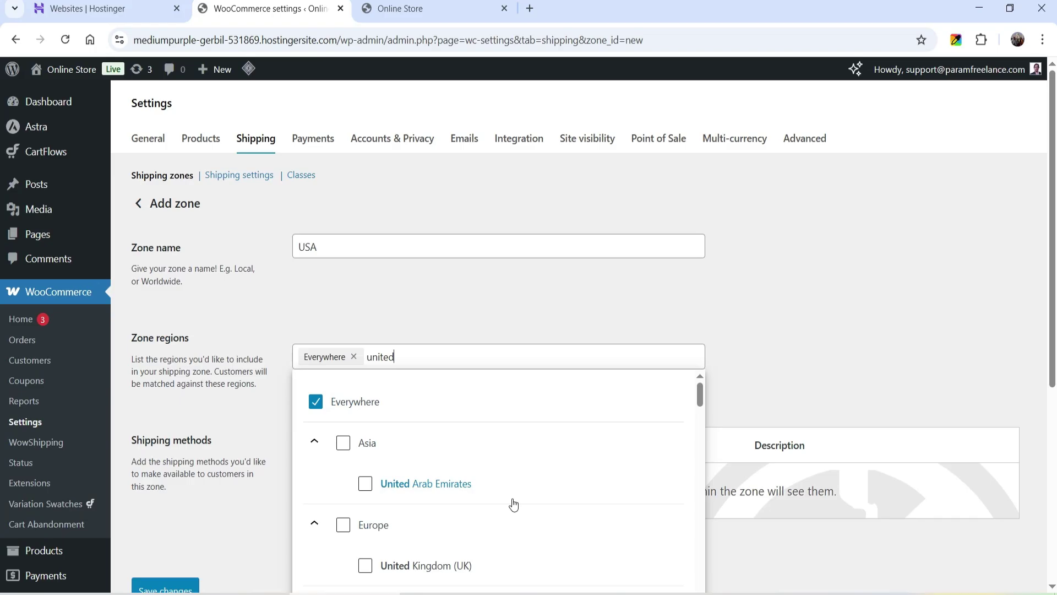
{"action": "scroll", "coordinate": [512, 500], "scroll_direction": "down", "scroll_amount": 3}
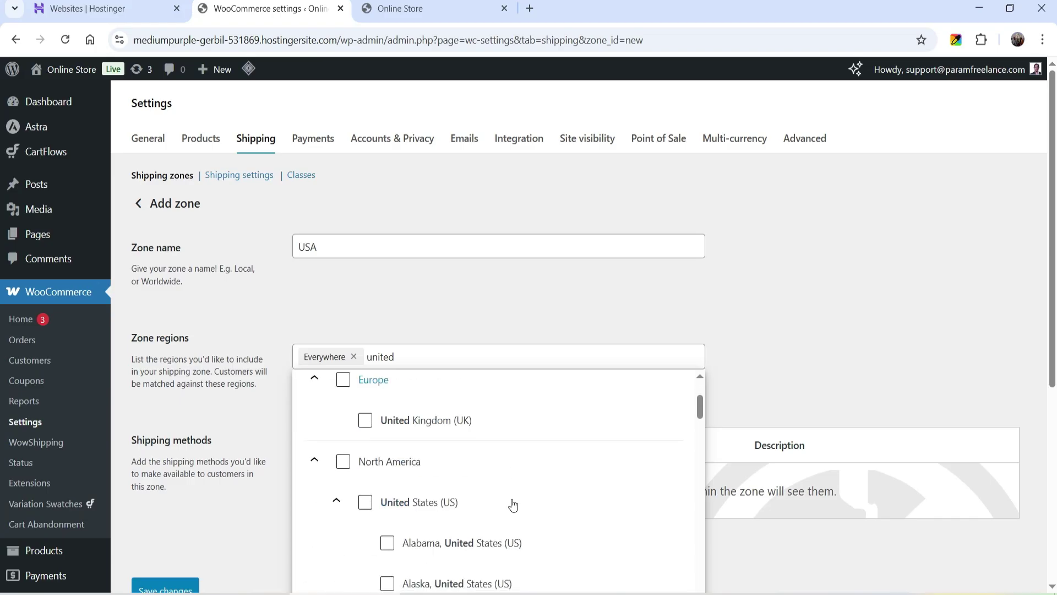
{"action": "left_click", "coordinate": [365, 502]}
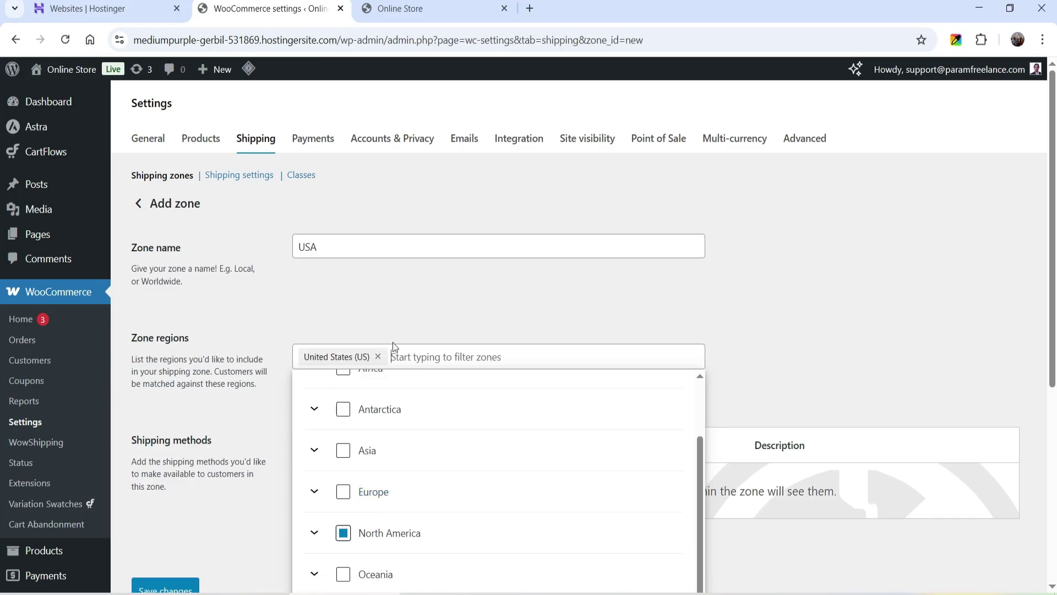
{"action": "scroll", "coordinate": [283, 380], "scroll_direction": "down", "scroll_amount": 3}
{"action": "left_click", "coordinate": [173, 451]}
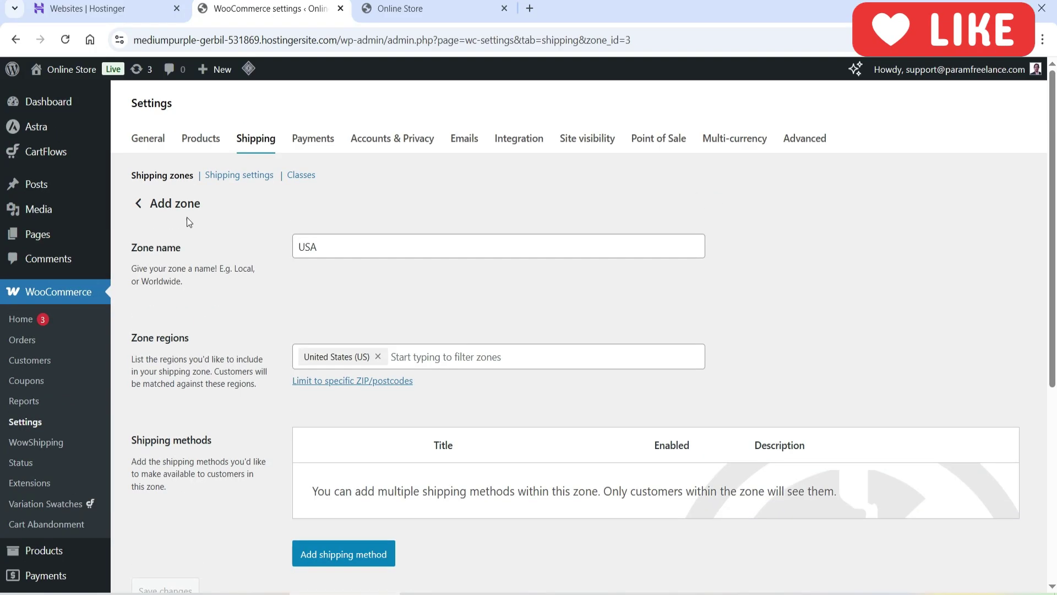
{"action": "left_click", "coordinate": [138, 203]}
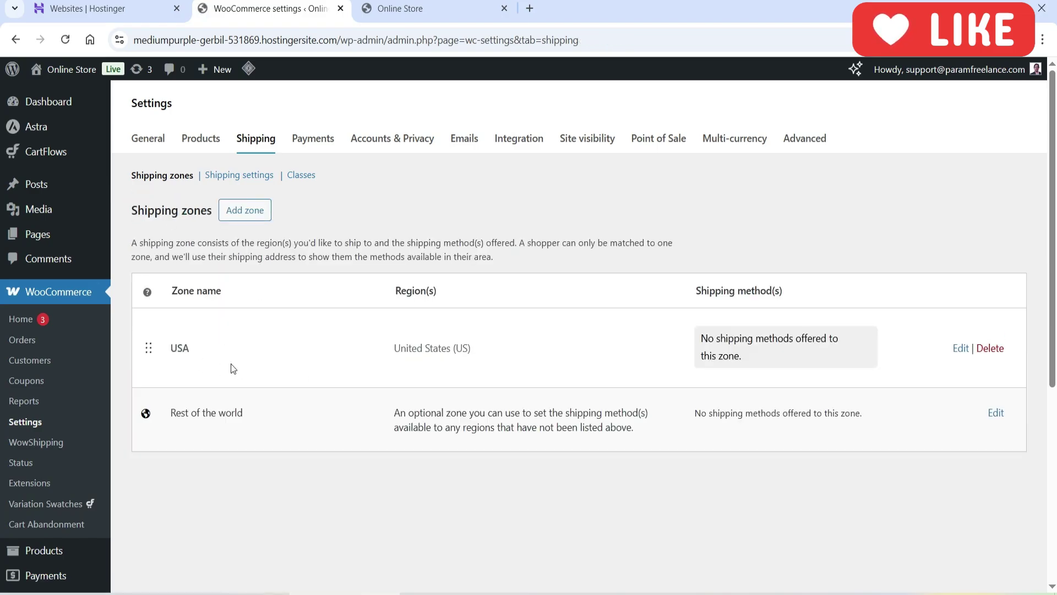
Add a shipping zone named "UK" covering United Kingdom (UK), save it, and return to the shipping zones list.
{"action": "left_click", "coordinate": [246, 212]}
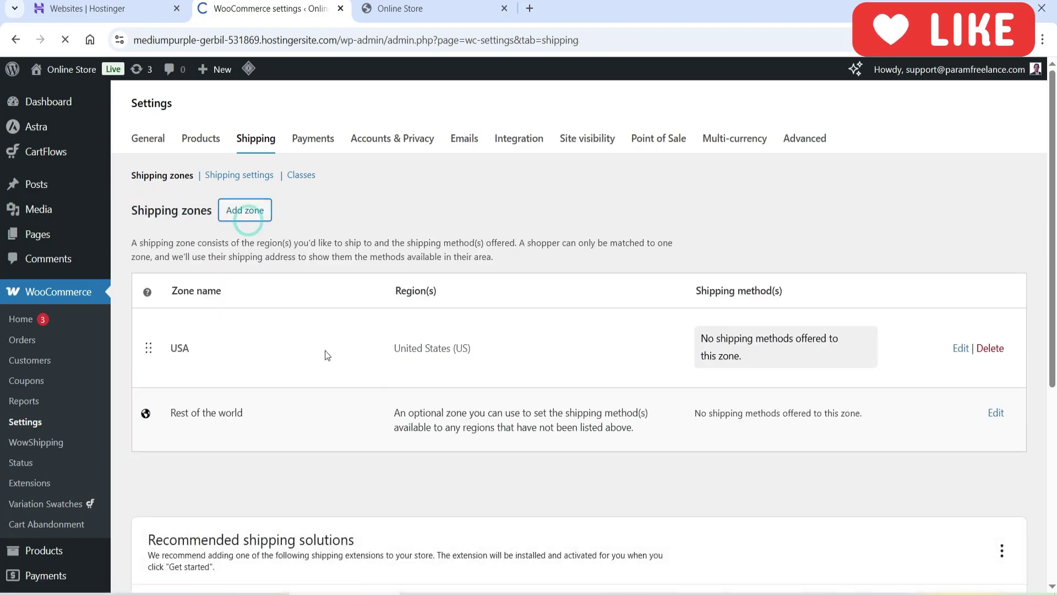
{"action": "left_click", "coordinate": [362, 247]}
{"action": "type", "text": "UK"}
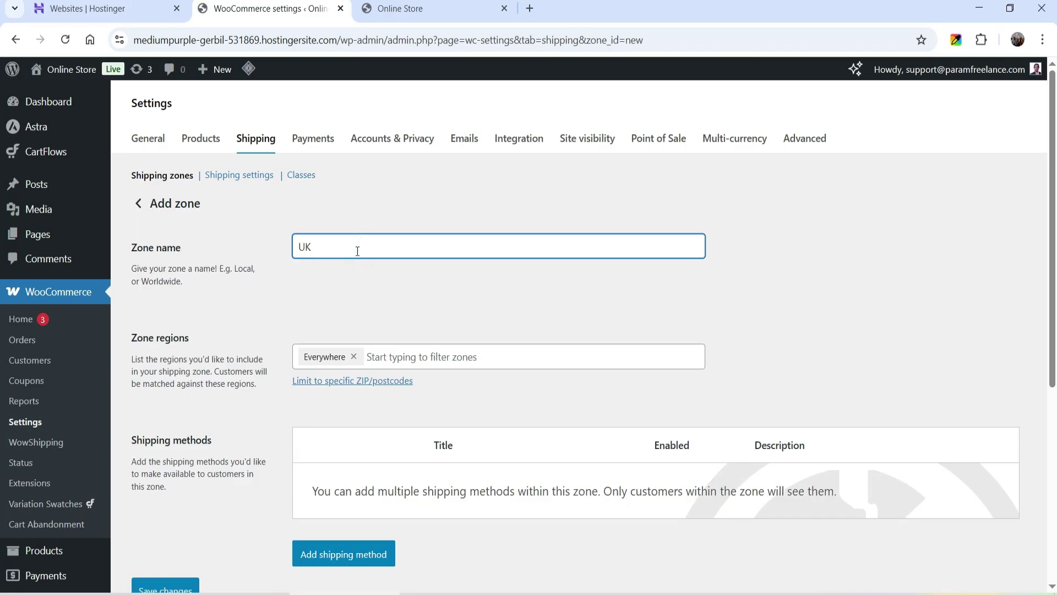
{"action": "left_click", "coordinate": [355, 360]}
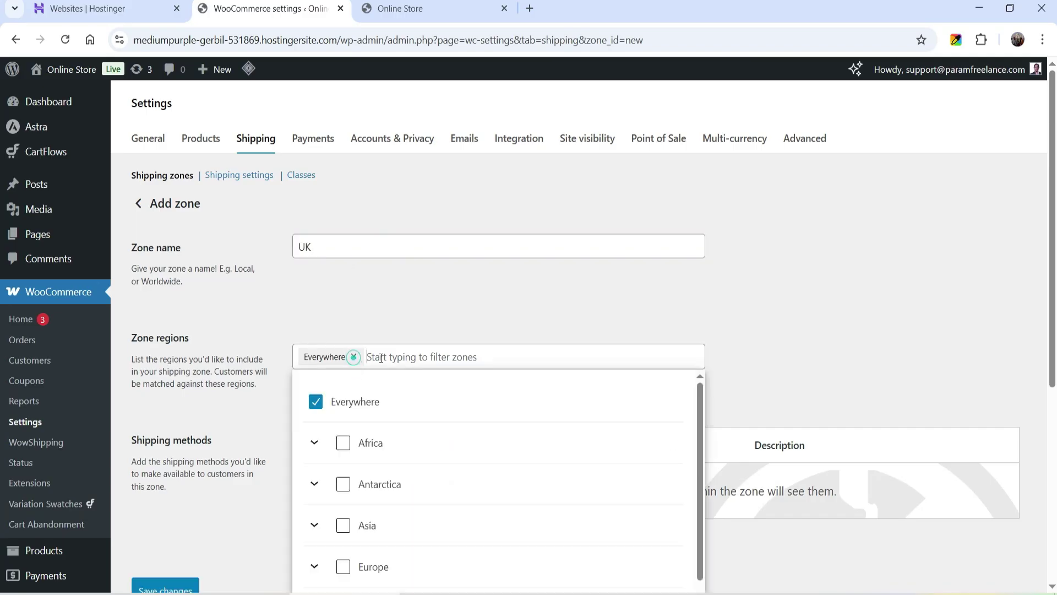
{"action": "type", "text": "united"}
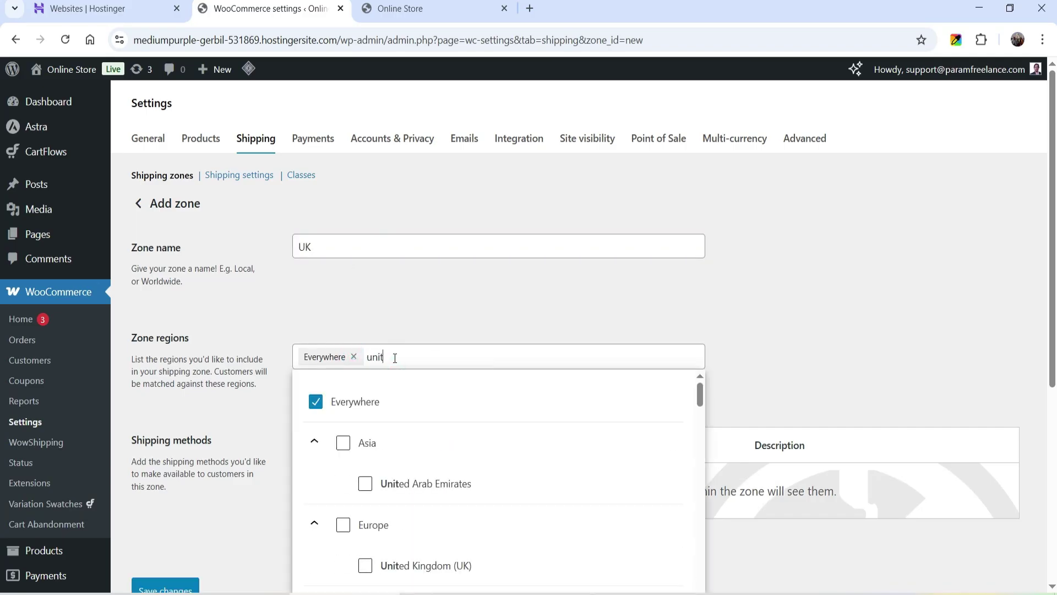
{"action": "left_click", "coordinate": [369, 568]}
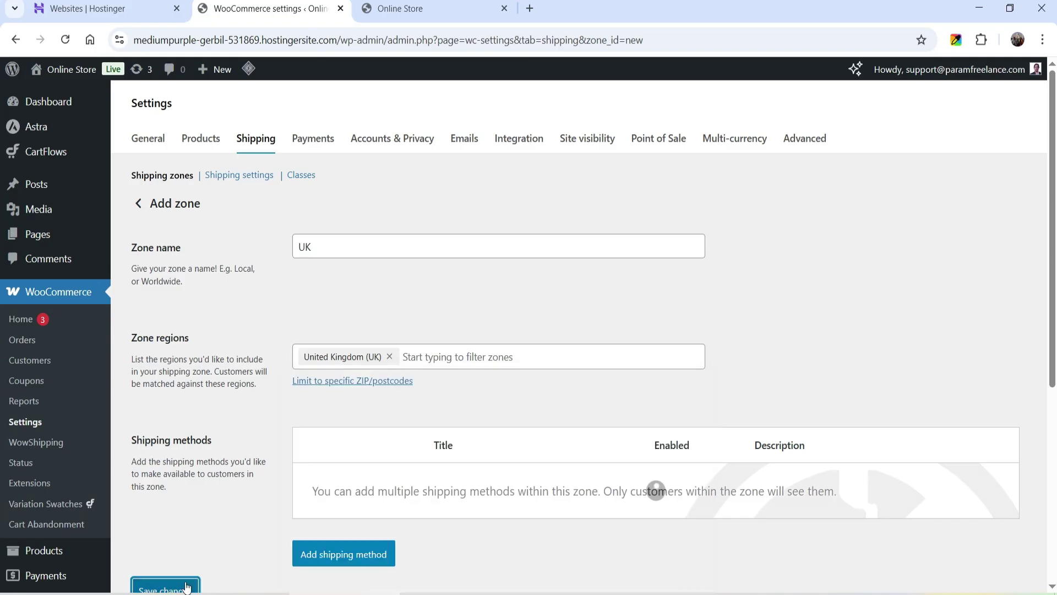
{"action": "left_click", "coordinate": [165, 588]}
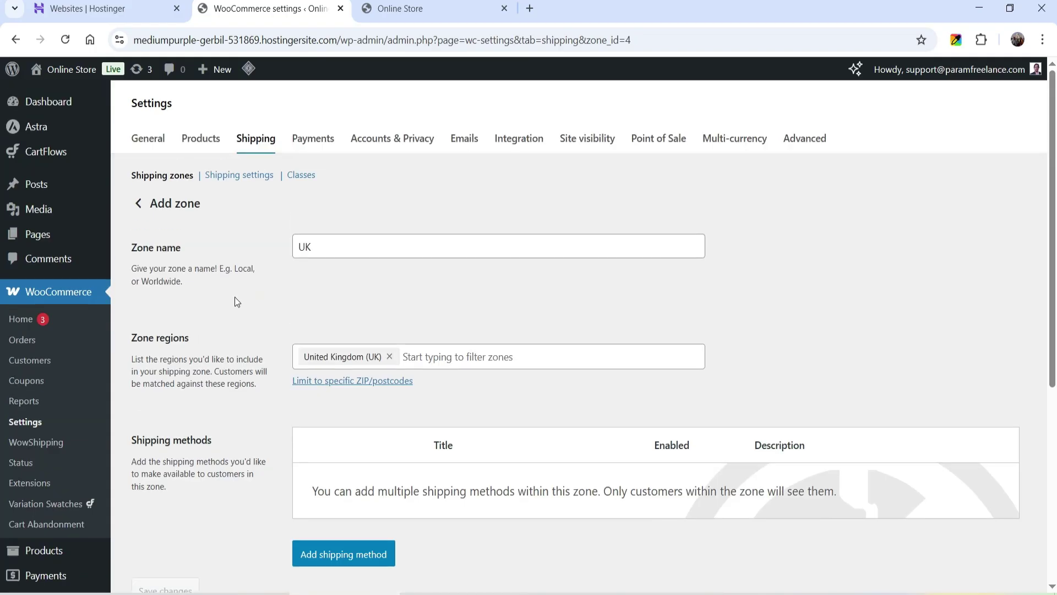
{"action": "left_click", "coordinate": [138, 208]}
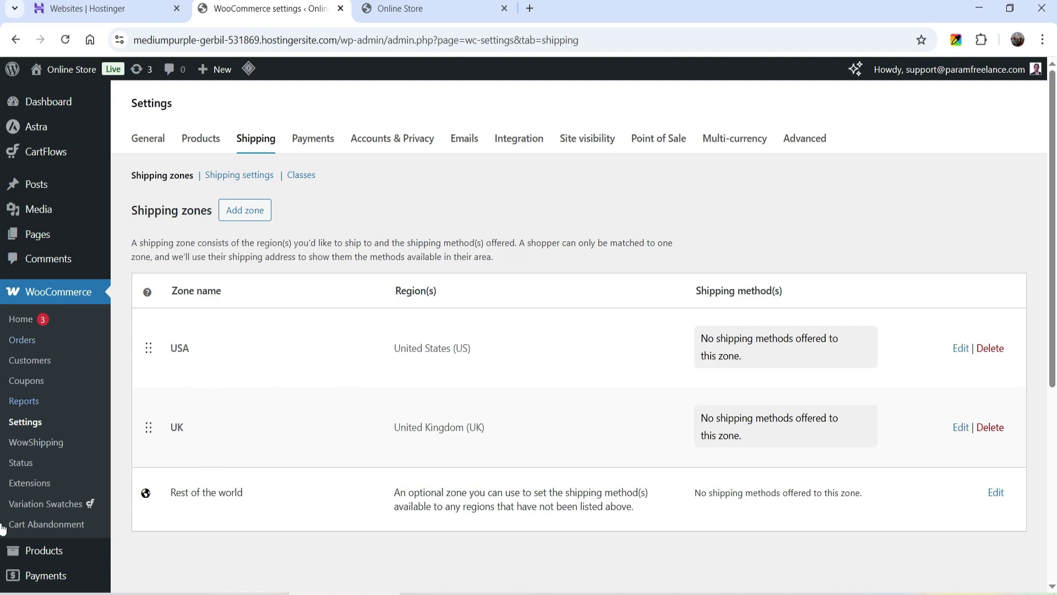
Start a new shipping method in WowShipping and assign it to the USA shipping zone.
{"action": "left_click", "coordinate": [40, 449]}
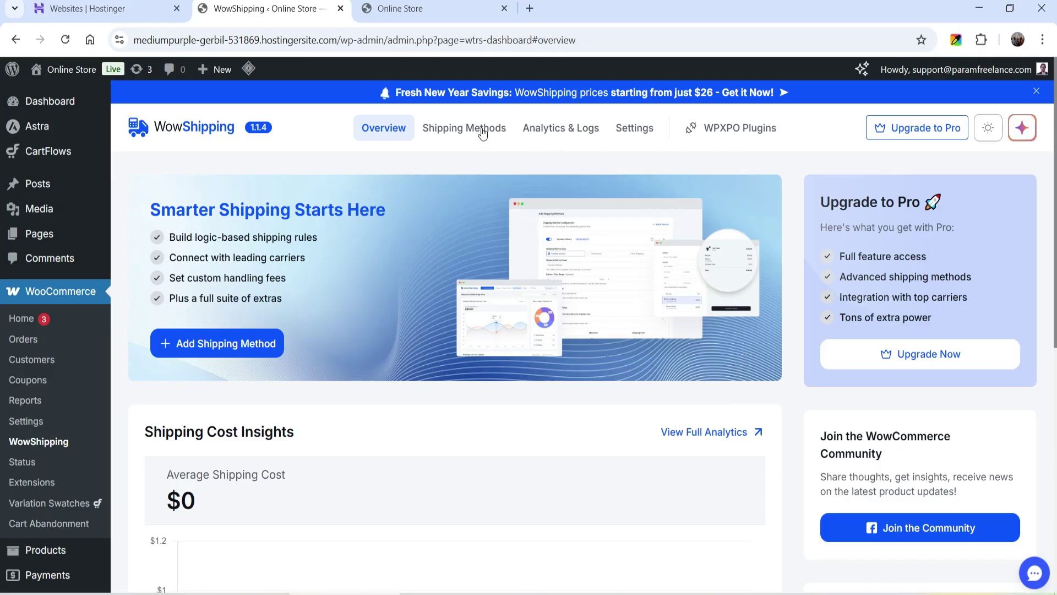
{"action": "left_click", "coordinate": [509, 131]}
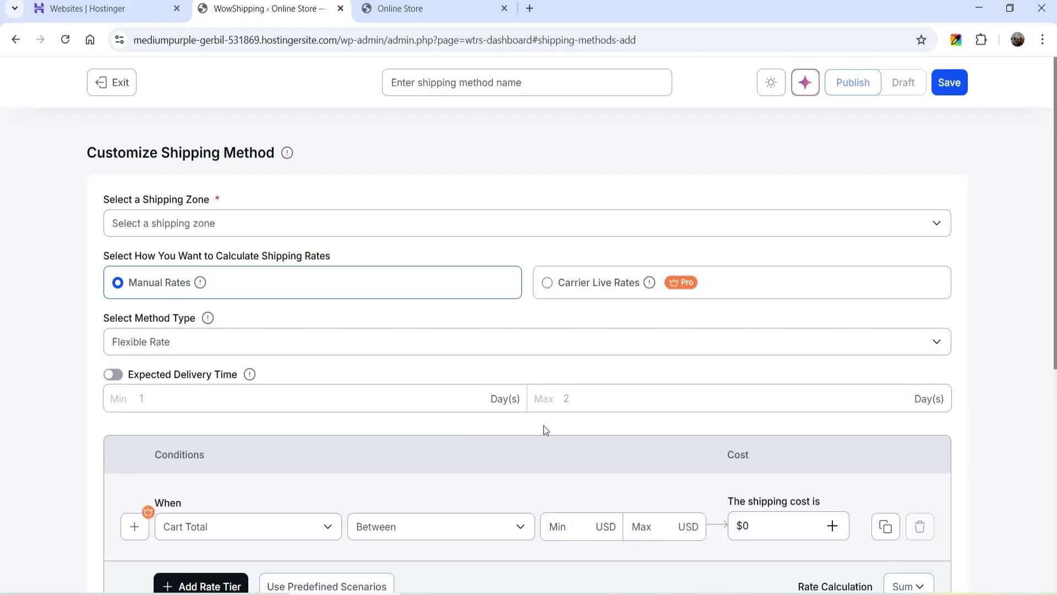
{"action": "left_click", "coordinate": [216, 232]}
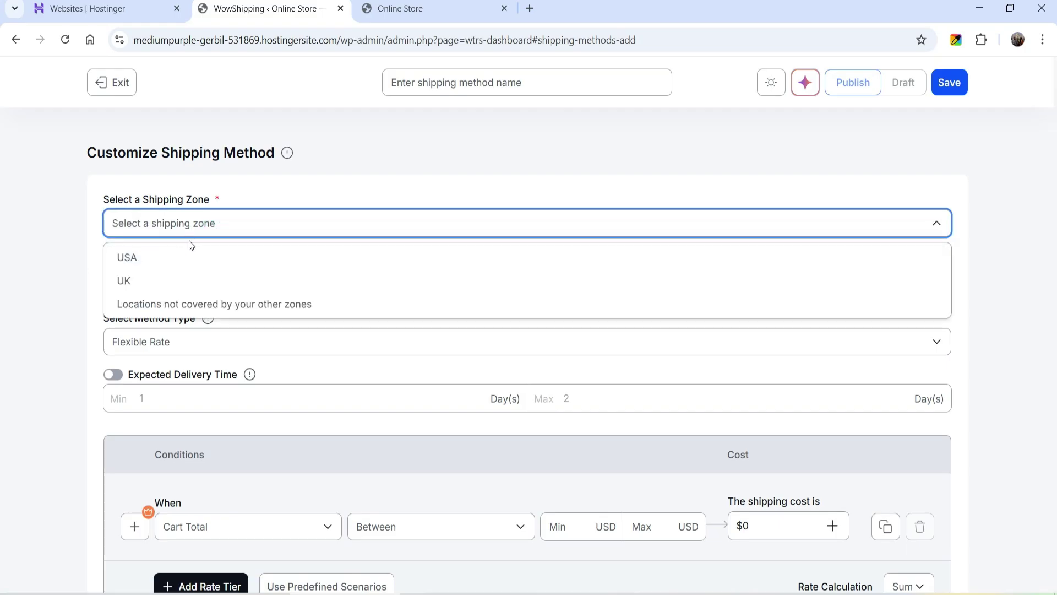
{"action": "left_click", "coordinate": [182, 256]}
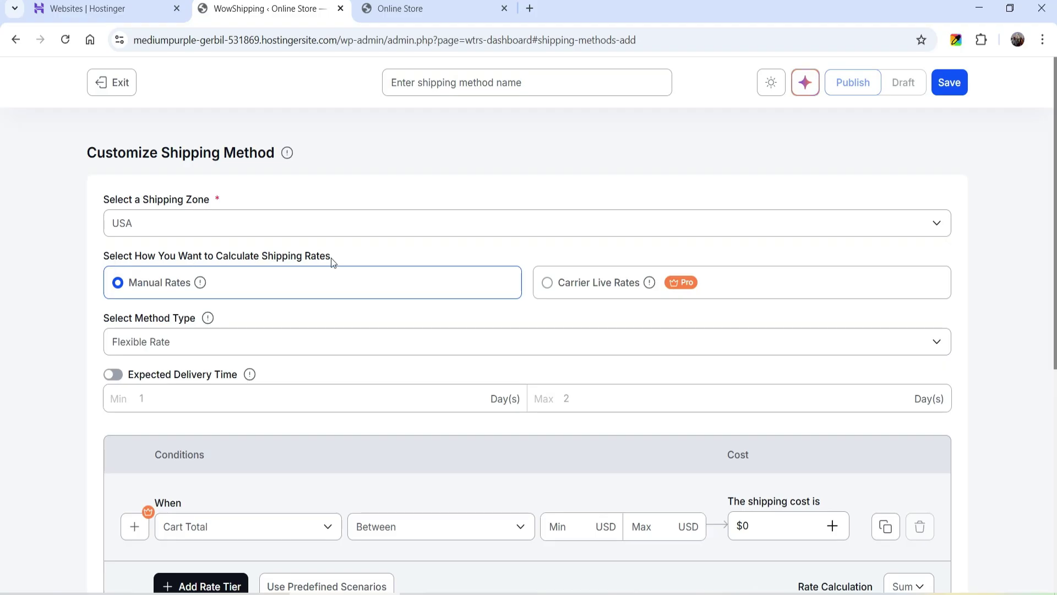
Check which carrier services Carrier Live Rates offers, and return the rate calculation to Manual Rates.
{"action": "left_click", "coordinate": [231, 279]}
{"action": "left_click", "coordinate": [550, 291]}
{"action": "left_click", "coordinate": [205, 358]}
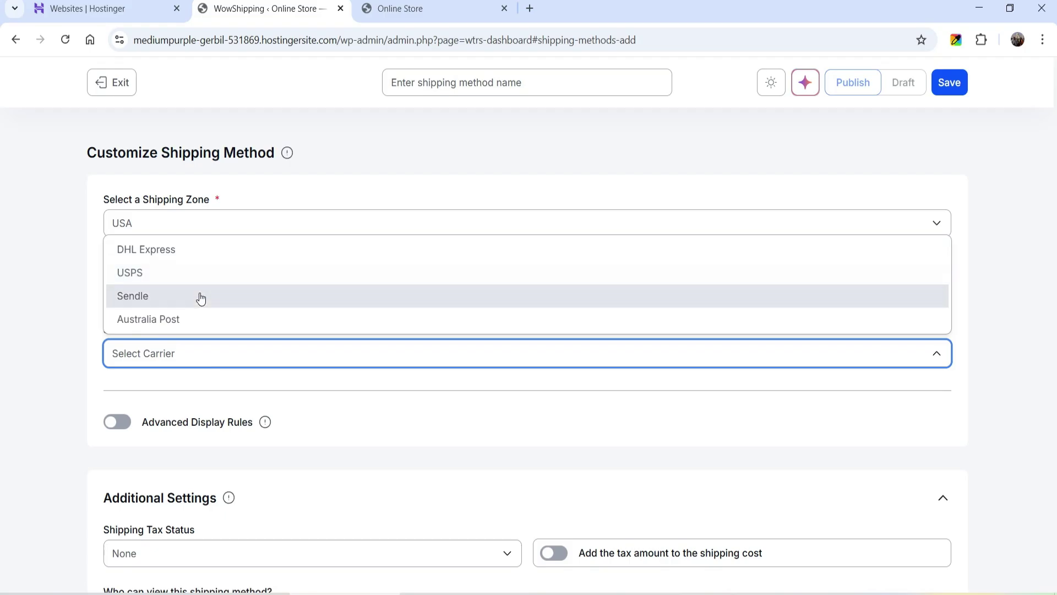
{"action": "left_click", "coordinate": [94, 385]}
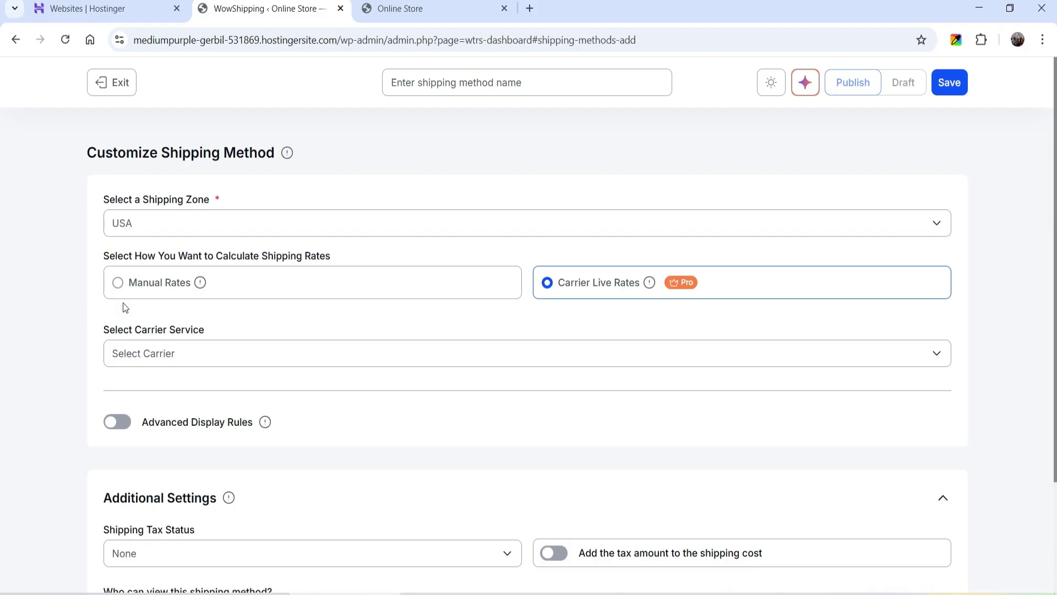
{"action": "left_click", "coordinate": [120, 287]}
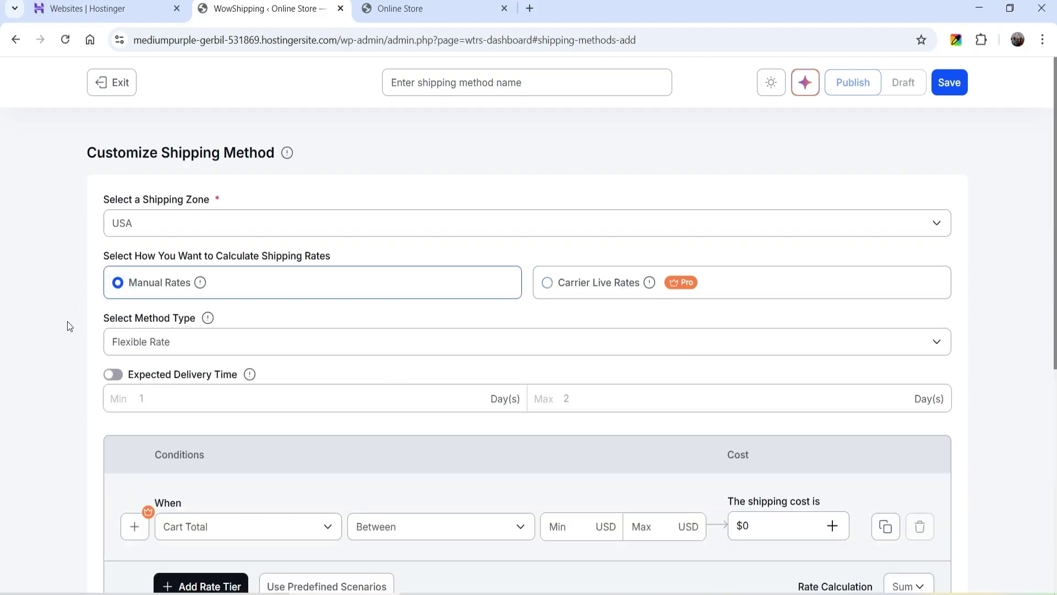
Set the method type to Free Shipping and name the shipping method "Free Shipping".
{"action": "scroll", "coordinate": [82, 297], "scroll_direction": "down", "scroll_amount": 1}
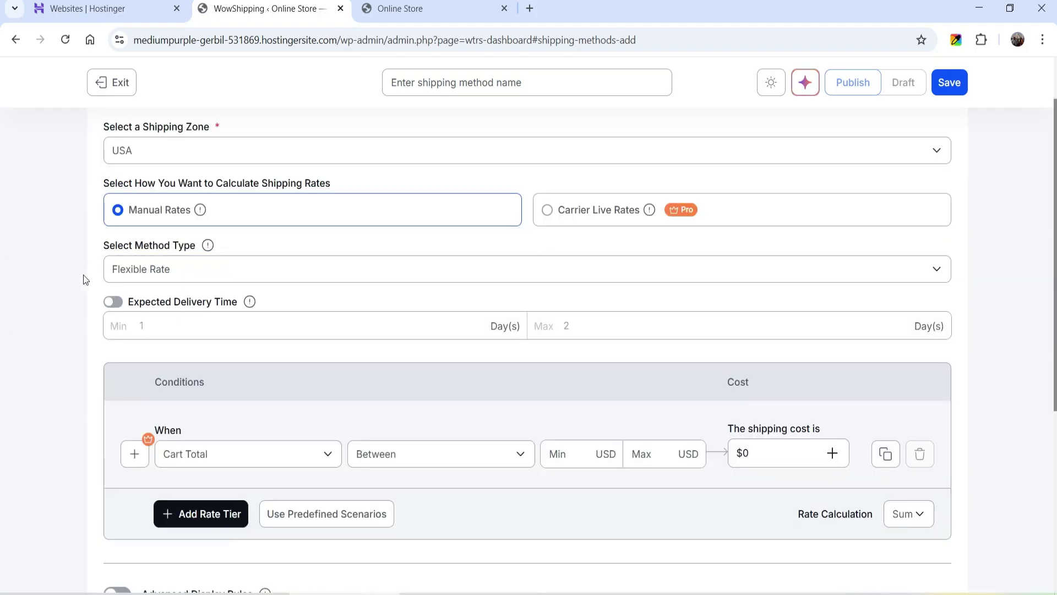
{"action": "left_click", "coordinate": [214, 269]}
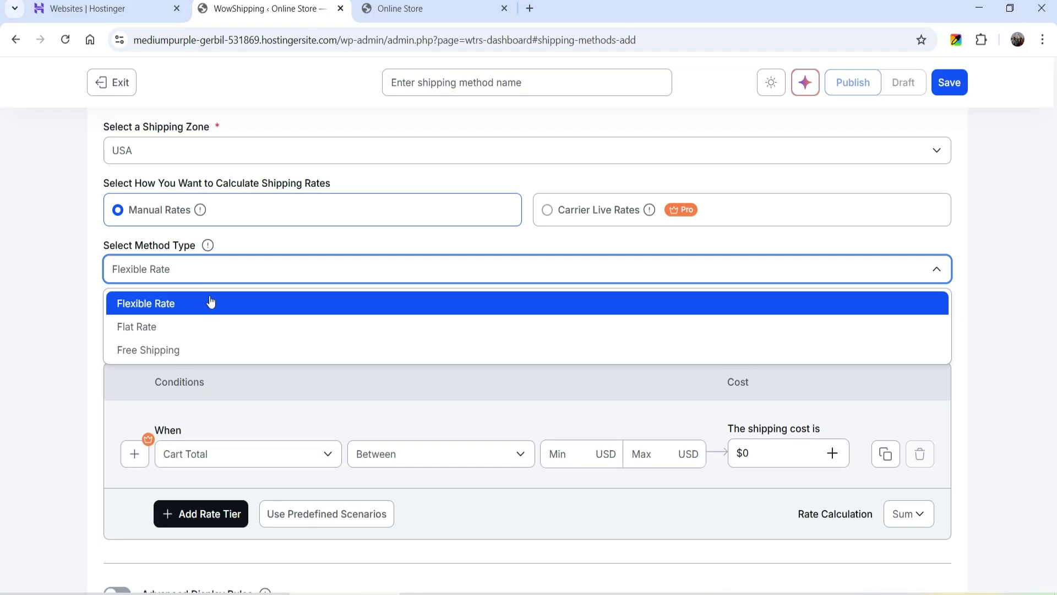
{"action": "left_click", "coordinate": [227, 355]}
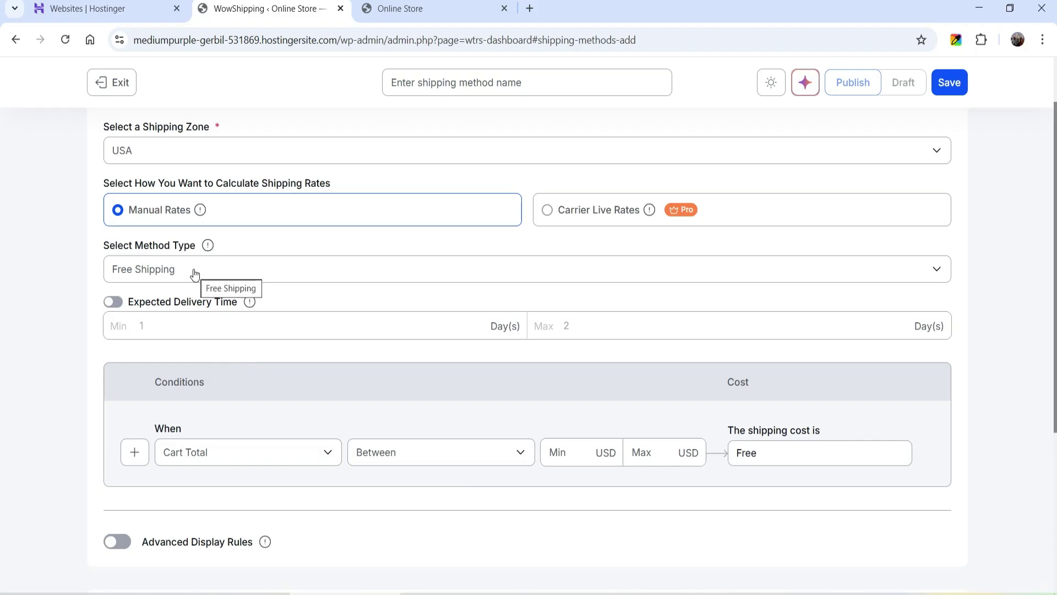
{"action": "left_click", "coordinate": [453, 82]}
{"action": "type", "text": "Free Shipping"}
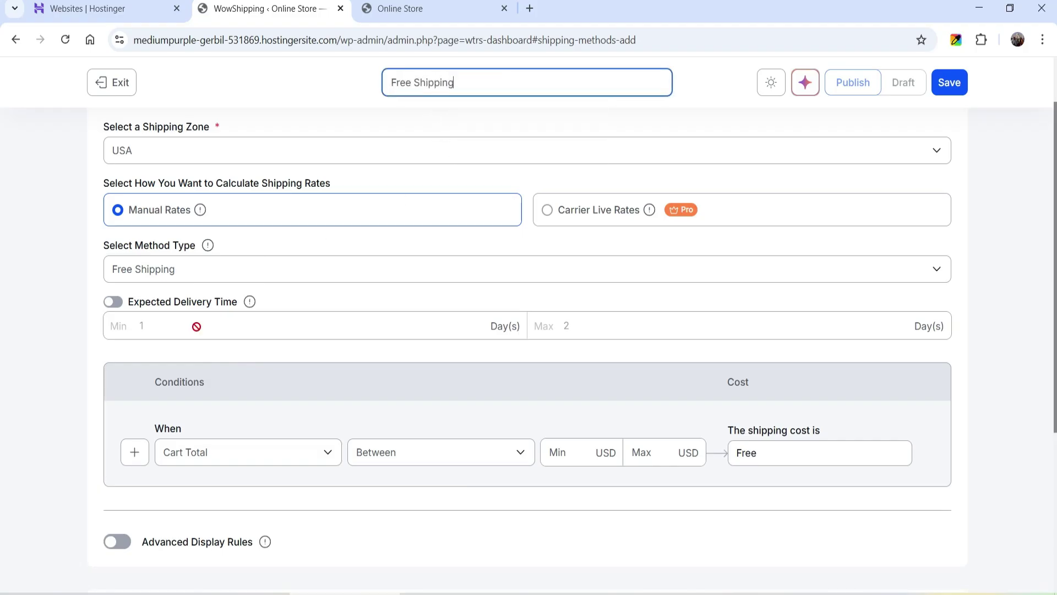
Enable the expected delivery time and set it to a minimum of 5 and a maximum of 7 days.
{"action": "left_click", "coordinate": [120, 302]}
{"action": "left_click", "coordinate": [201, 323]}
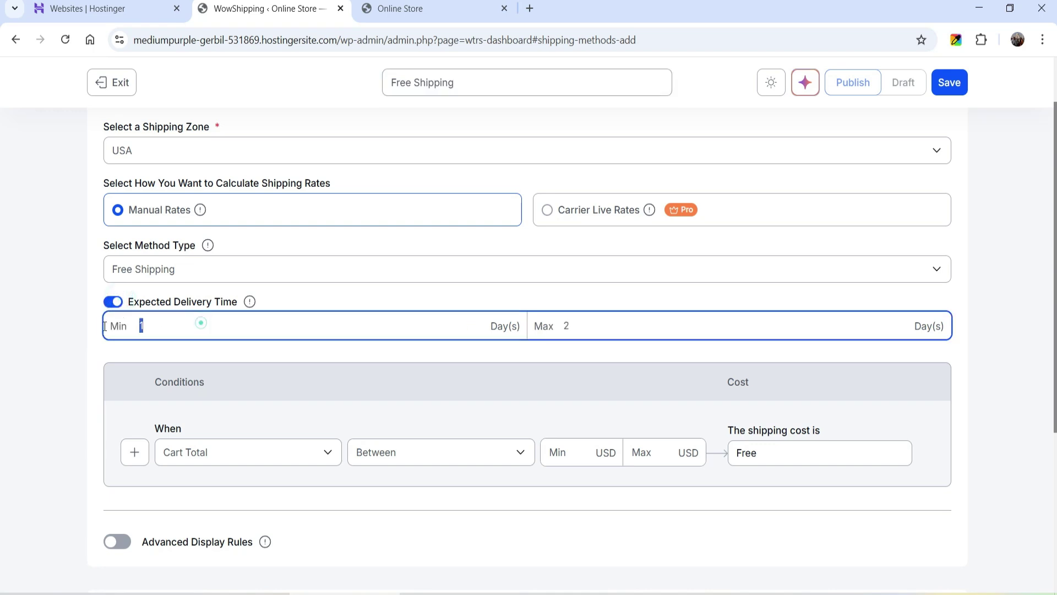
{"action": "type", "text": "5"}
{"action": "left_click", "coordinate": [598, 326]}
{"action": "type", "text": "7"}
Look through the available condition types and base the free shipping condition on Cart Total.
{"action": "scroll", "coordinate": [366, 341], "scroll_direction": "down", "scroll_amount": 1}
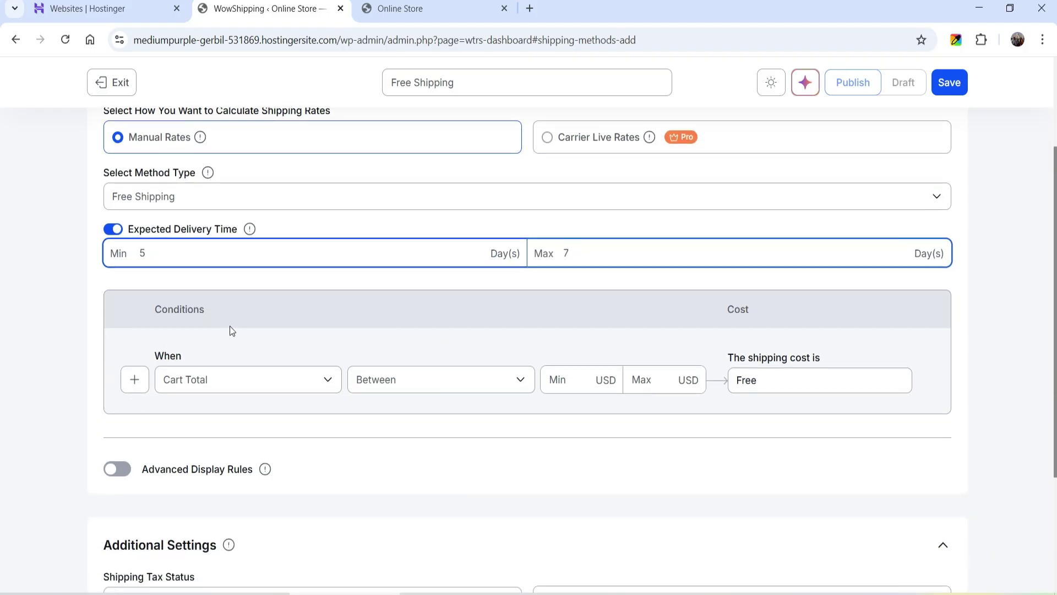
{"action": "scroll", "coordinate": [365, 324], "scroll_direction": "down", "scroll_amount": 2}
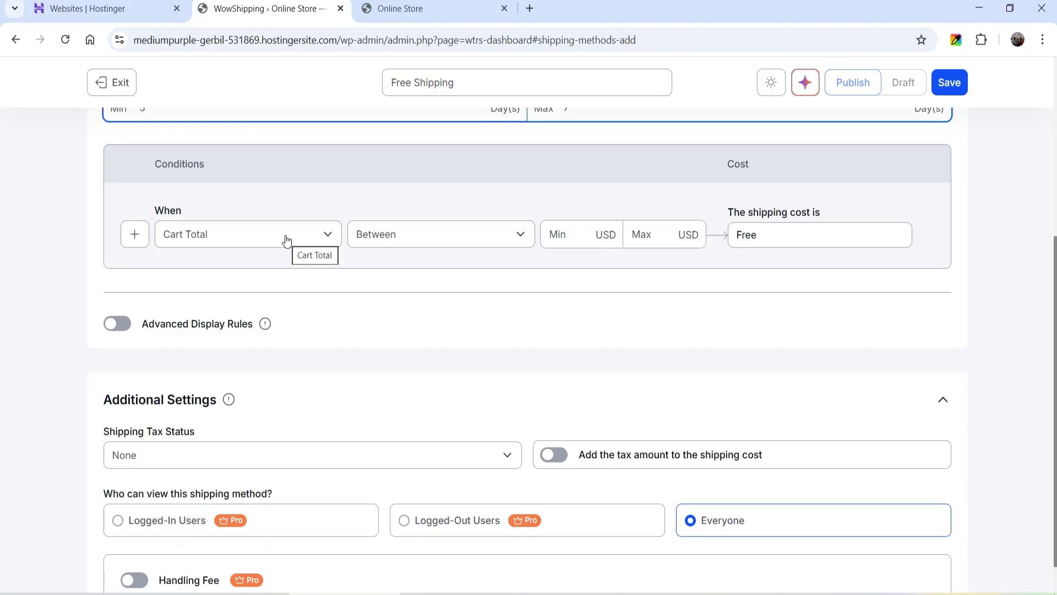
{"action": "left_click", "coordinate": [286, 241]}
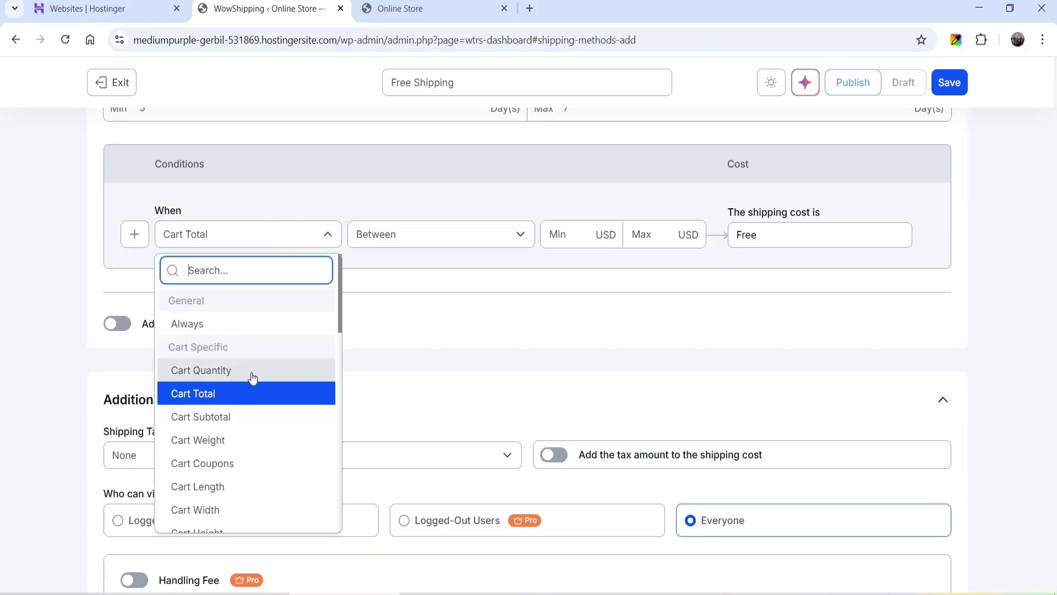
{"action": "scroll", "coordinate": [258, 435], "scroll_direction": "down", "scroll_amount": 1}
{"action": "scroll", "coordinate": [274, 420], "scroll_direction": "down", "scroll_amount": 4}
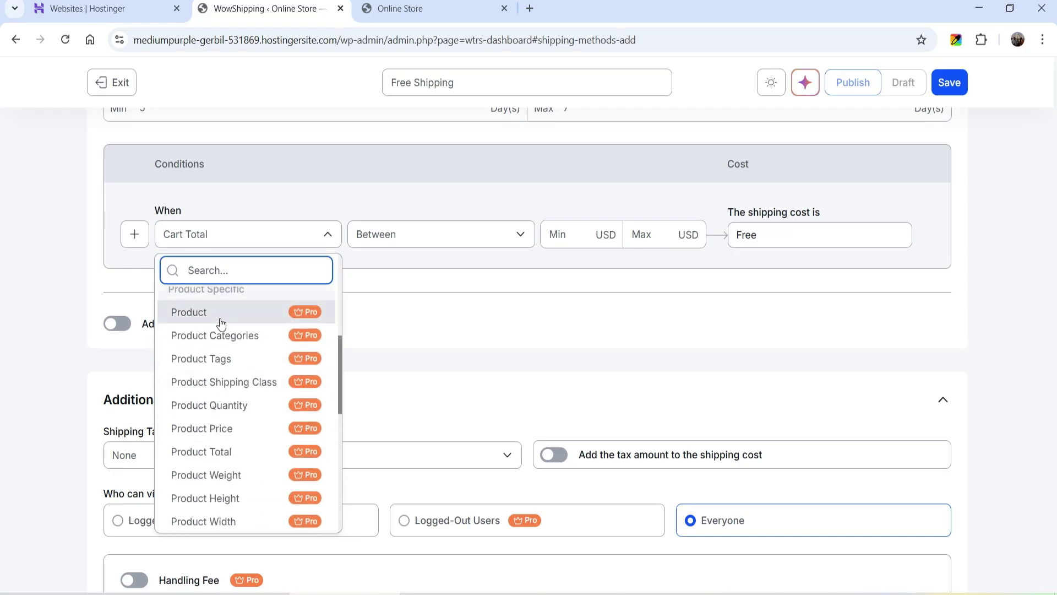
{"action": "scroll", "coordinate": [238, 336], "scroll_direction": "down", "scroll_amount": 4}
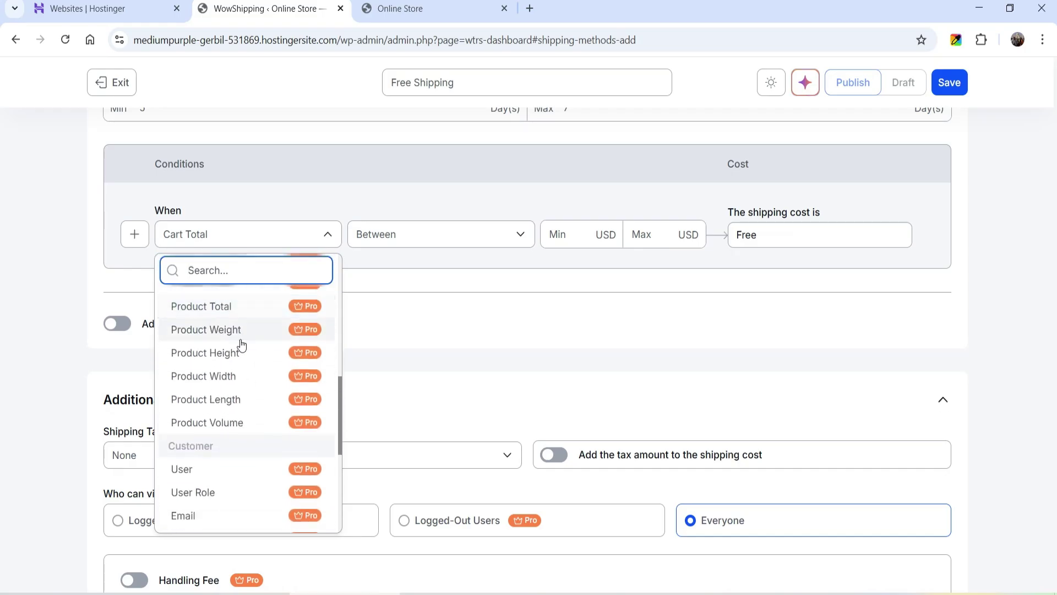
{"action": "scroll", "coordinate": [246, 361], "scroll_direction": "down", "scroll_amount": 4}
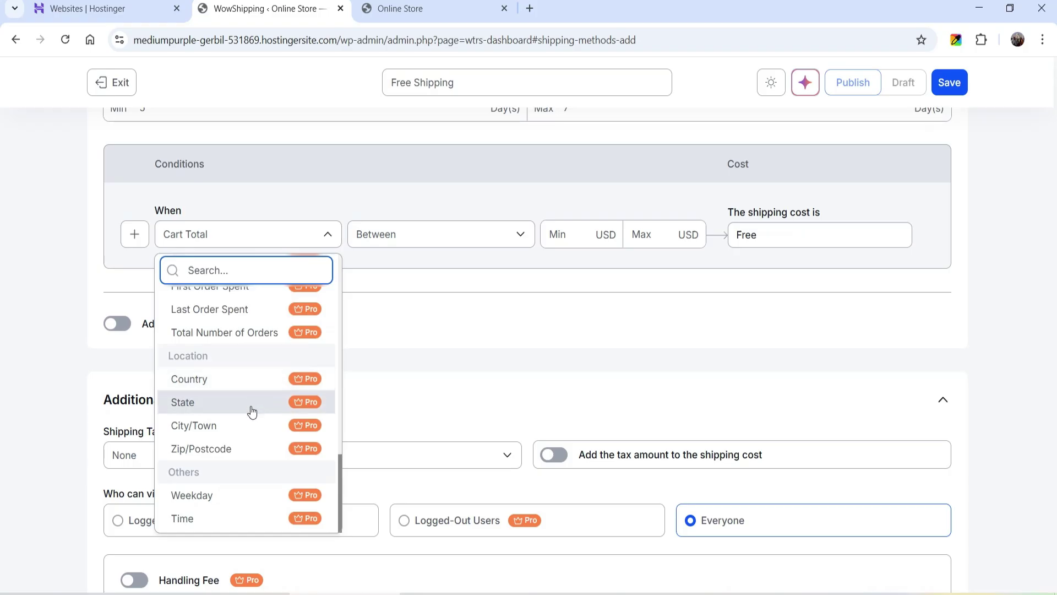
{"action": "scroll", "coordinate": [253, 409], "scroll_direction": "up", "scroll_amount": 5}
{"action": "scroll", "coordinate": [255, 405], "scroll_direction": "up", "scroll_amount": 5}
{"action": "left_click", "coordinate": [231, 398]}
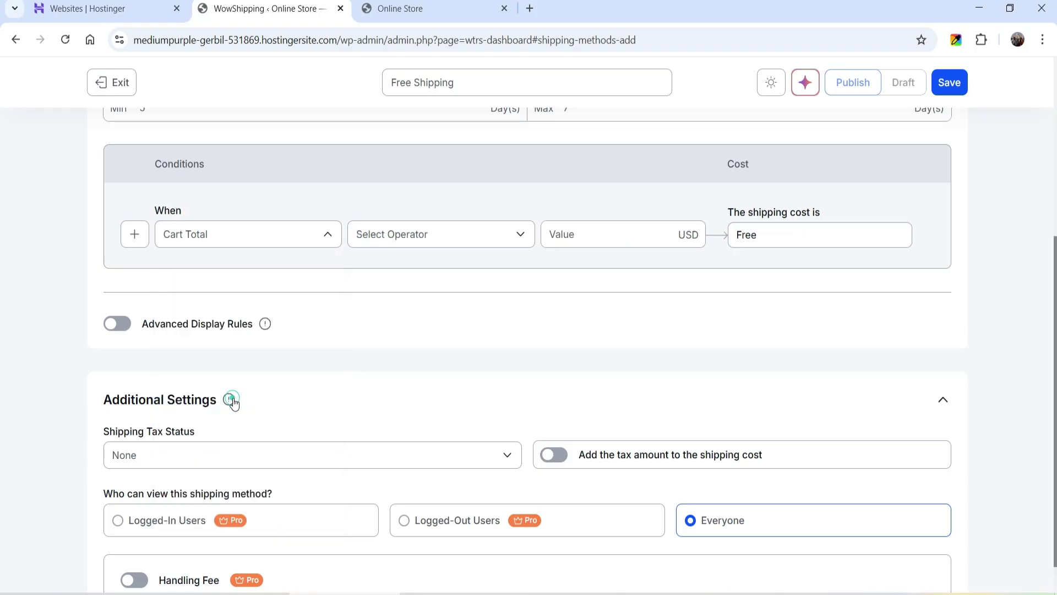
Make the Cart Total condition require a value greater than or equal to 600 USD.
{"action": "left_click", "coordinate": [465, 231]}
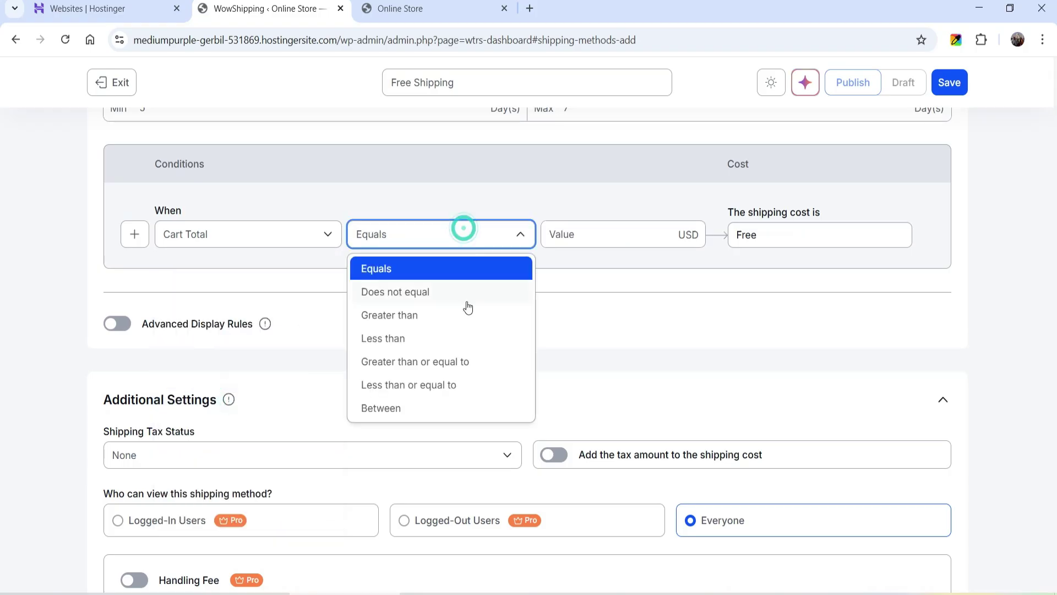
{"action": "left_click", "coordinate": [465, 362]}
{"action": "left_click", "coordinate": [606, 232]}
{"action": "type", "text": "600"}
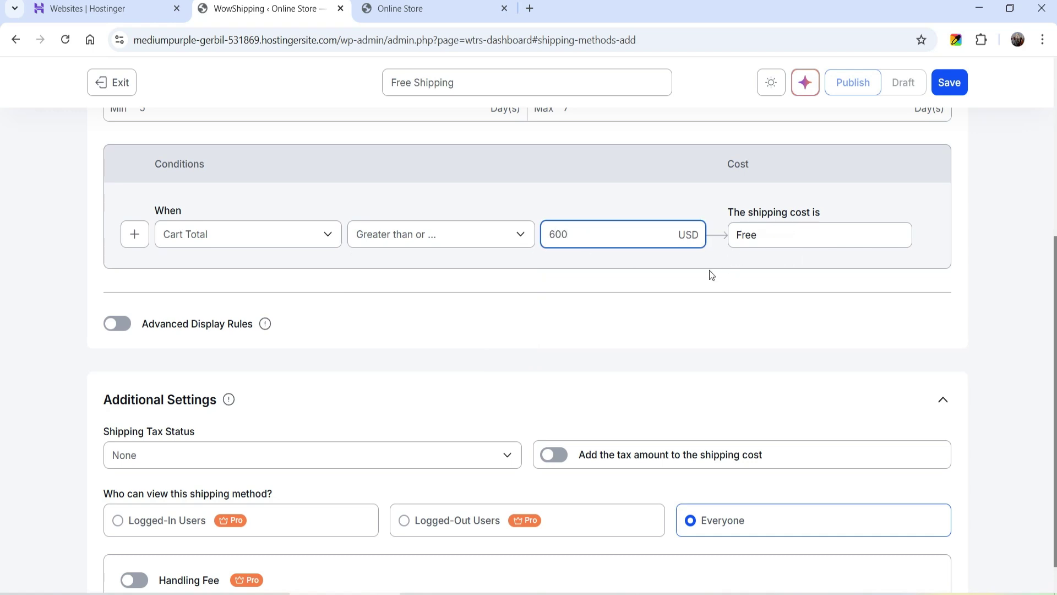
Review the shipping tax status options and leave the free shipping method's tax status set to None.
{"action": "scroll", "coordinate": [248, 396], "scroll_direction": "down", "scroll_amount": 1}
{"action": "left_click", "coordinate": [268, 419]}
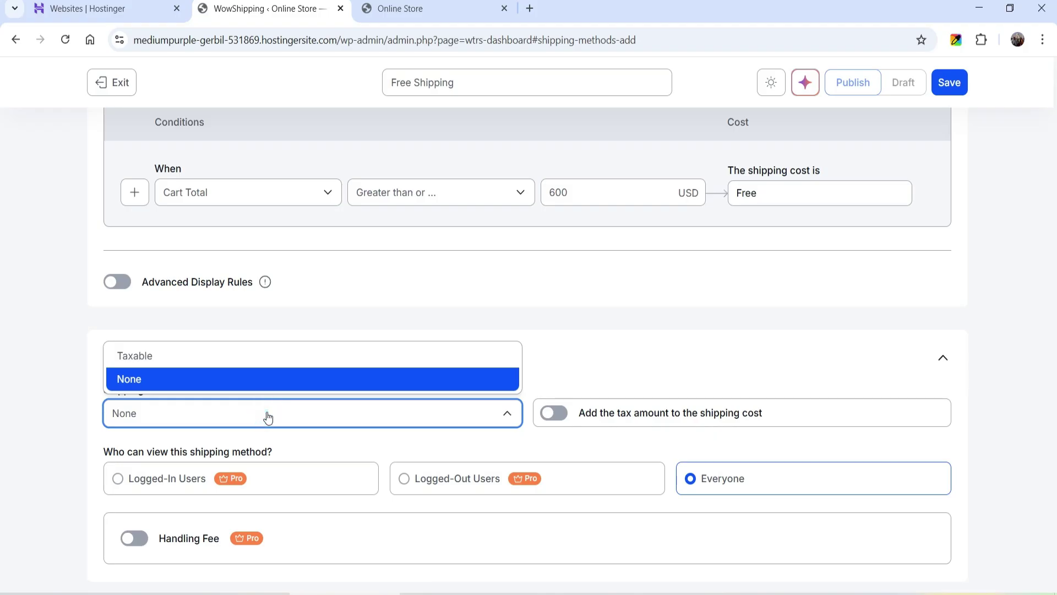
{"action": "left_click", "coordinate": [203, 361]}
{"action": "left_click", "coordinate": [194, 380]}
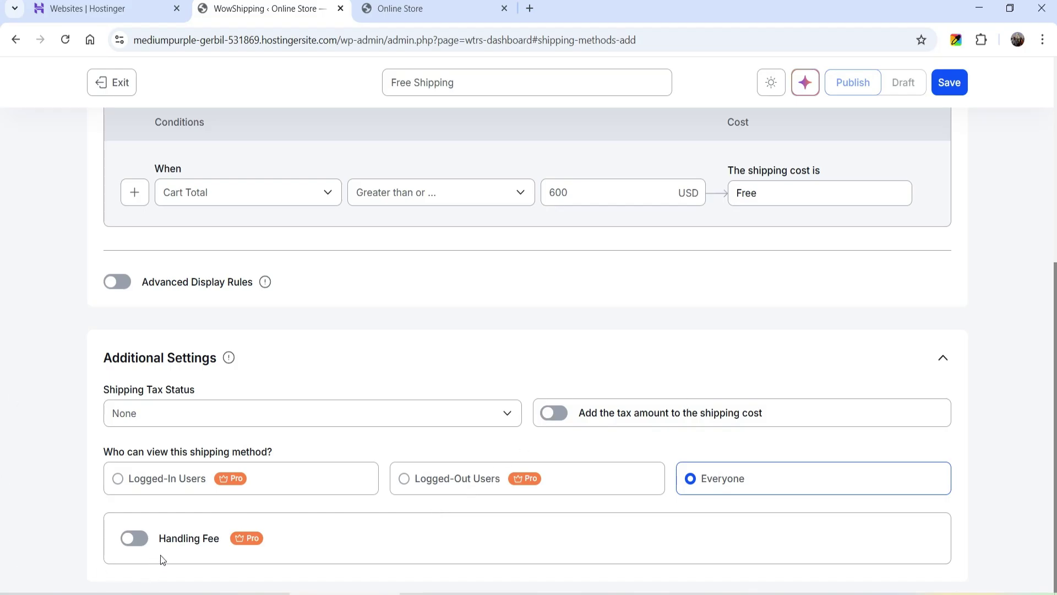
Check the free shipping settings, save the method and return to the list of shipping methods.
{"action": "scroll", "coordinate": [718, 349], "scroll_direction": "up", "scroll_amount": 6}
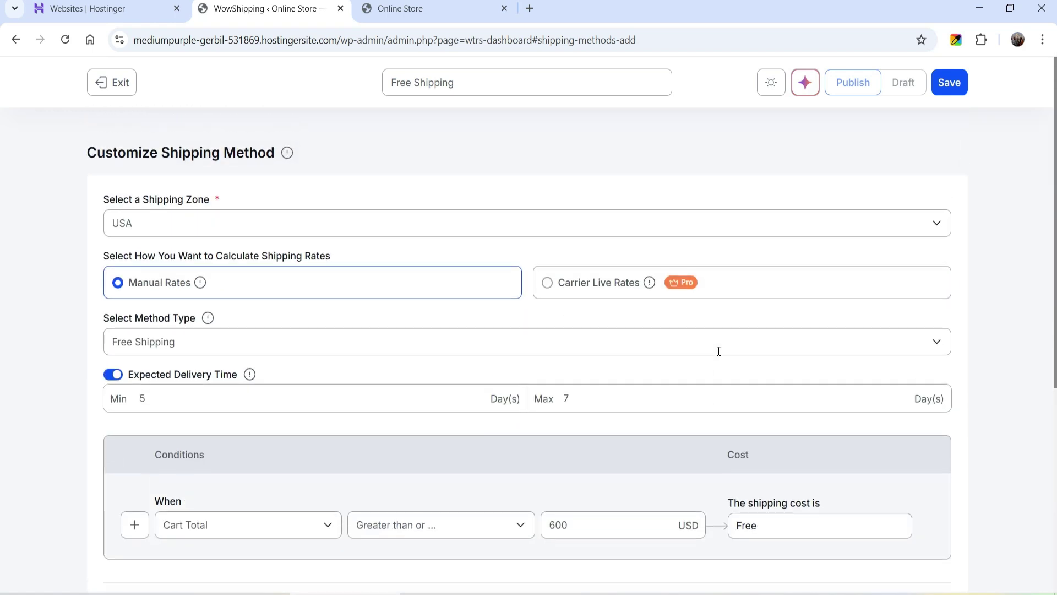
{"action": "scroll", "coordinate": [528, 387], "scroll_direction": "down", "scroll_amount": 6}
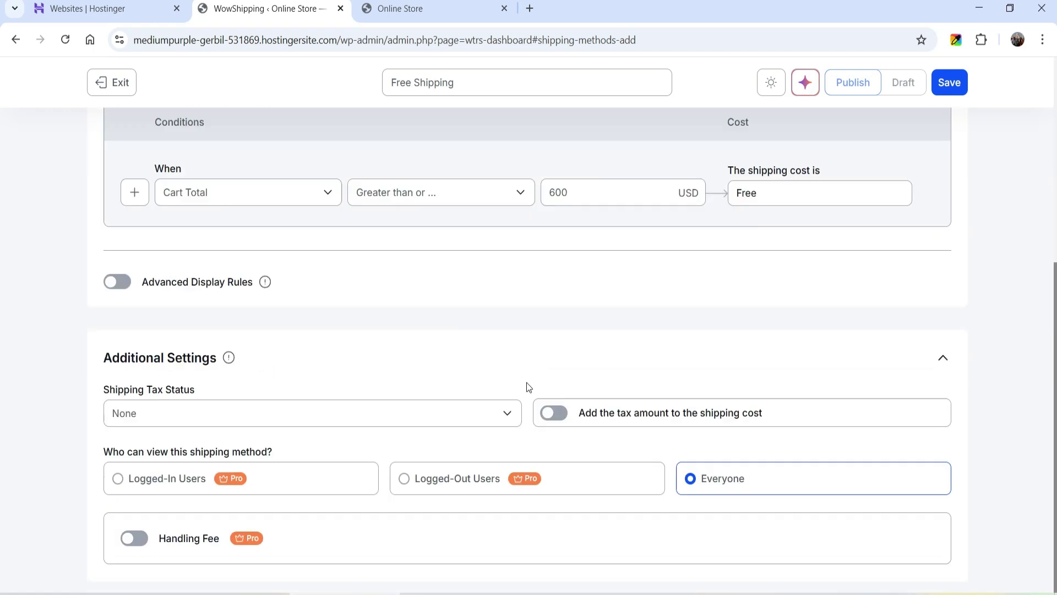
{"action": "left_click", "coordinate": [949, 84]}
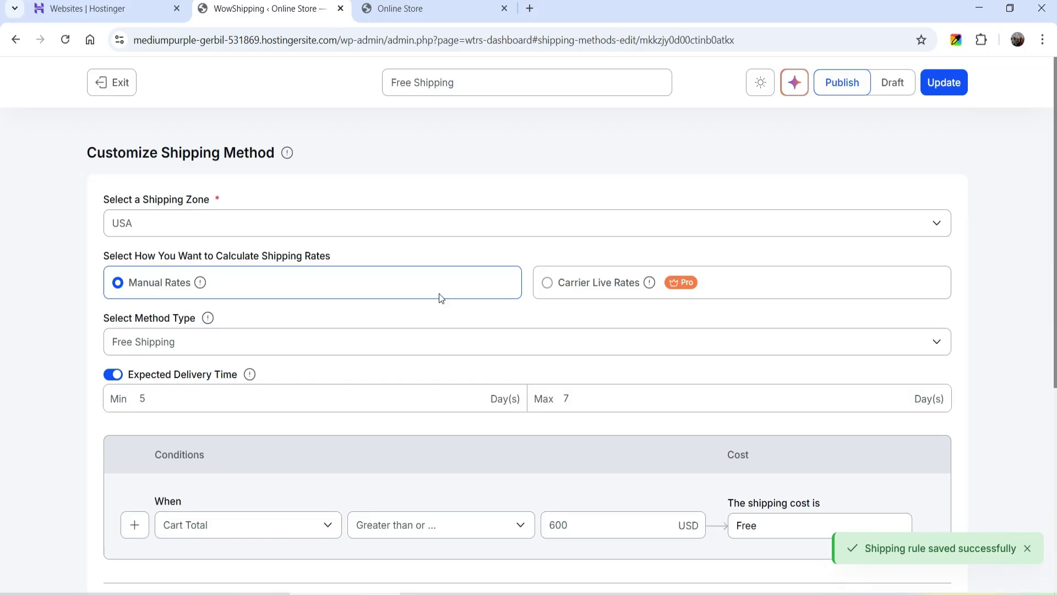
{"action": "left_click", "coordinate": [113, 95]}
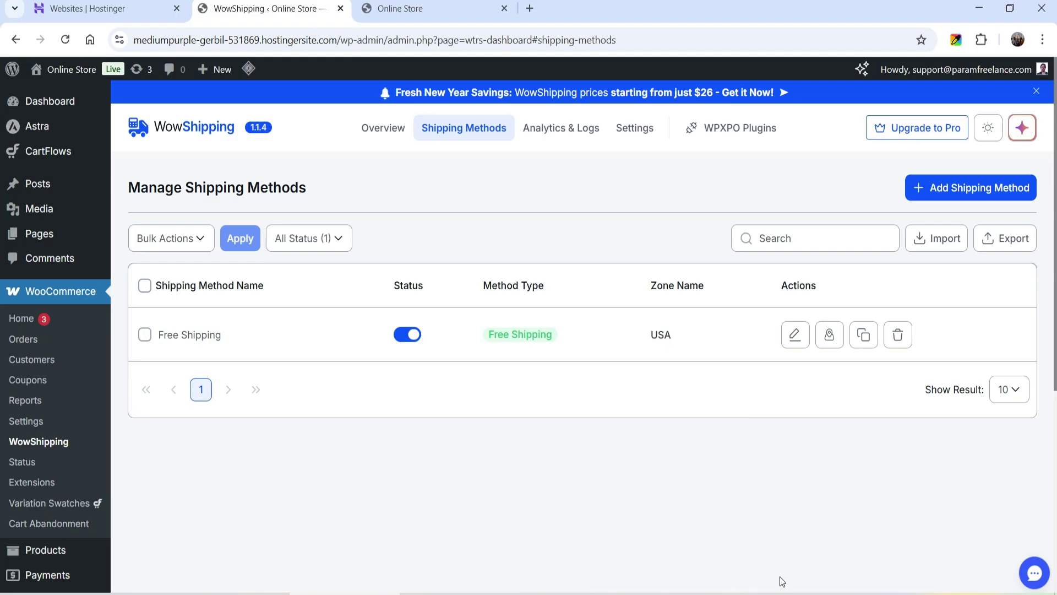
Switch to the online store's front end and add the Dark Brown Jeans to the cart.
{"action": "left_click", "coordinate": [426, 11]}
{"action": "scroll", "coordinate": [622, 198], "scroll_direction": "down", "scroll_amount": 20}
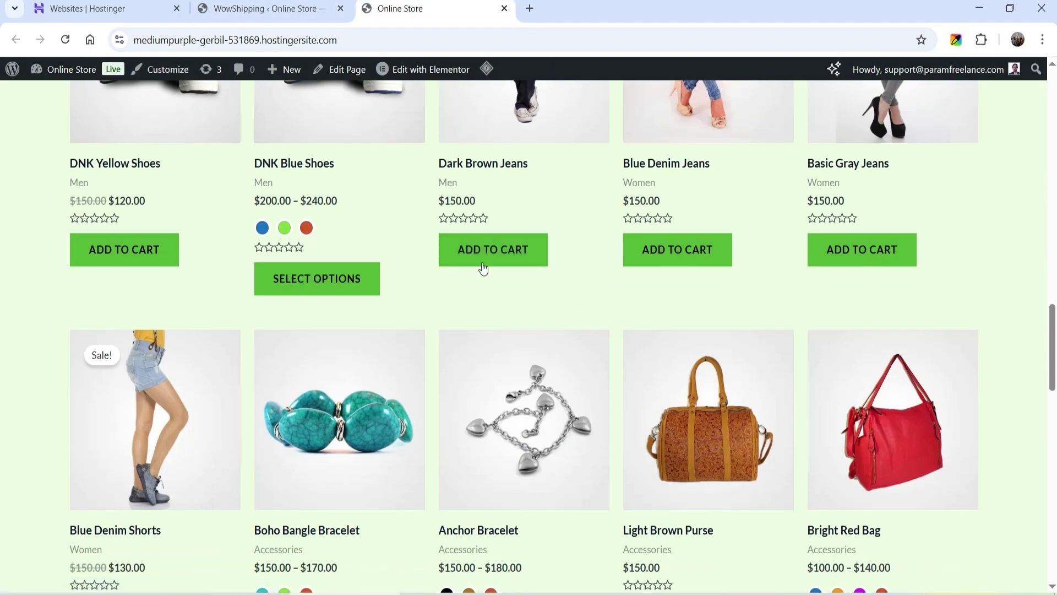
{"action": "left_click", "coordinate": [497, 257]}
{"action": "scroll", "coordinate": [562, 296], "scroll_direction": "up", "scroll_amount": 10}
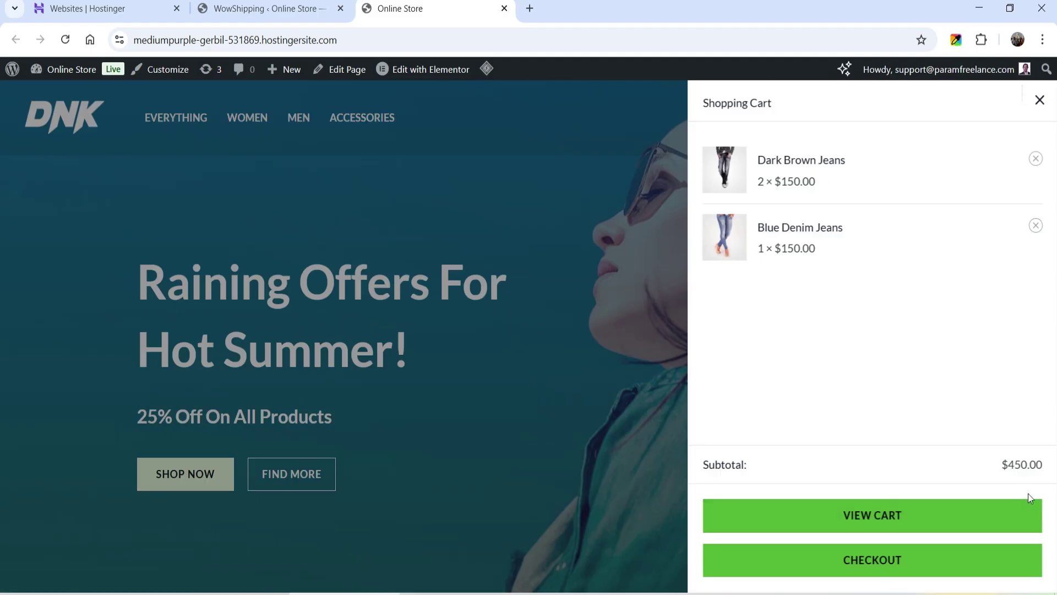
View the cart, set the quantity of Blue Denim Jeans to 3 and update the cart.
{"action": "left_click", "coordinate": [895, 519]}
{"action": "left_click", "coordinate": [703, 448]}
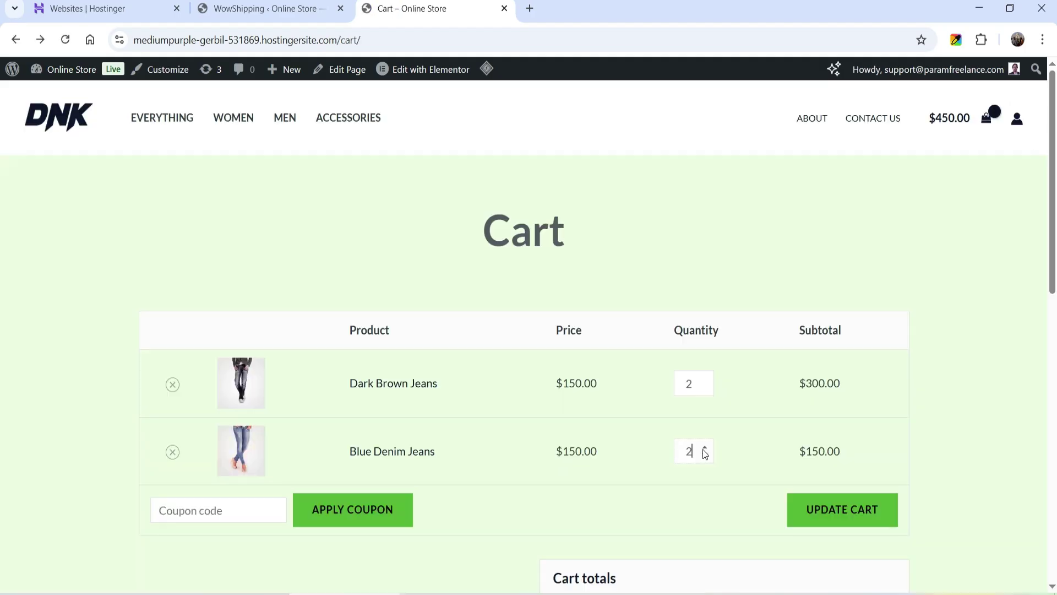
{"action": "left_click", "coordinate": [703, 448]}
{"action": "left_click", "coordinate": [843, 510]}
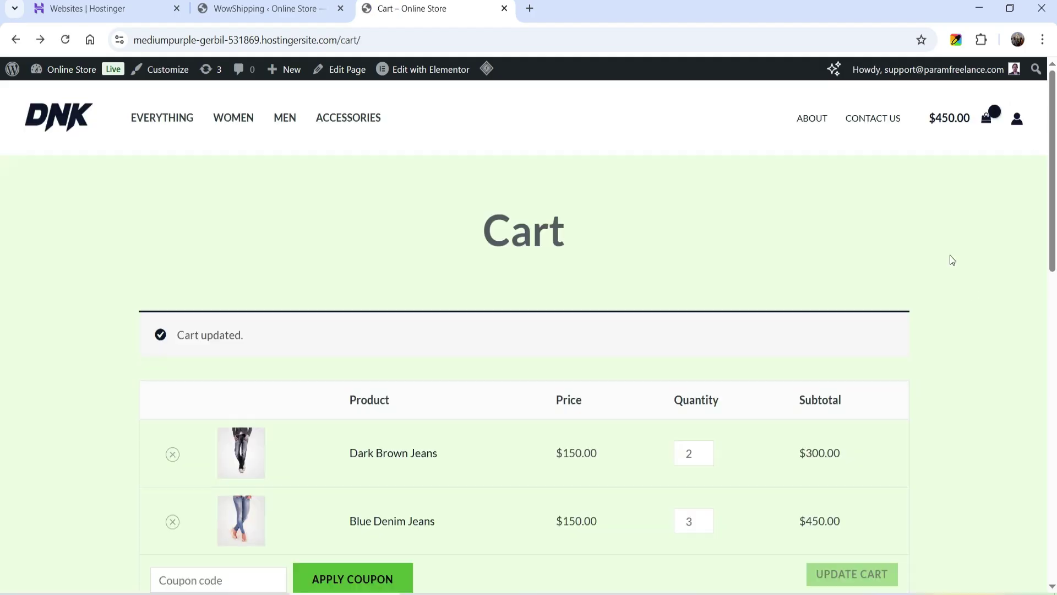
Examine the subtotal, shipping method and expected delivery time in the cart totals.
{"action": "scroll", "coordinate": [953, 253], "scroll_direction": "down", "scroll_amount": 5}
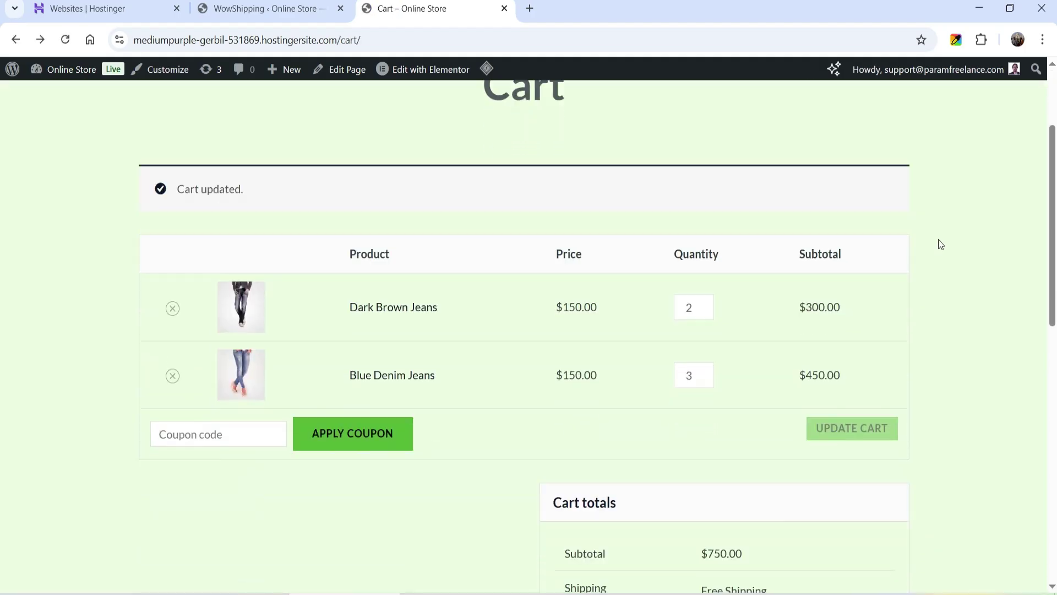
{"action": "left_click_drag", "start_coordinate": [747, 445], "coordinate": [688, 450]}
{"action": "left_click_drag", "start_coordinate": [812, 486], "coordinate": [679, 488]}
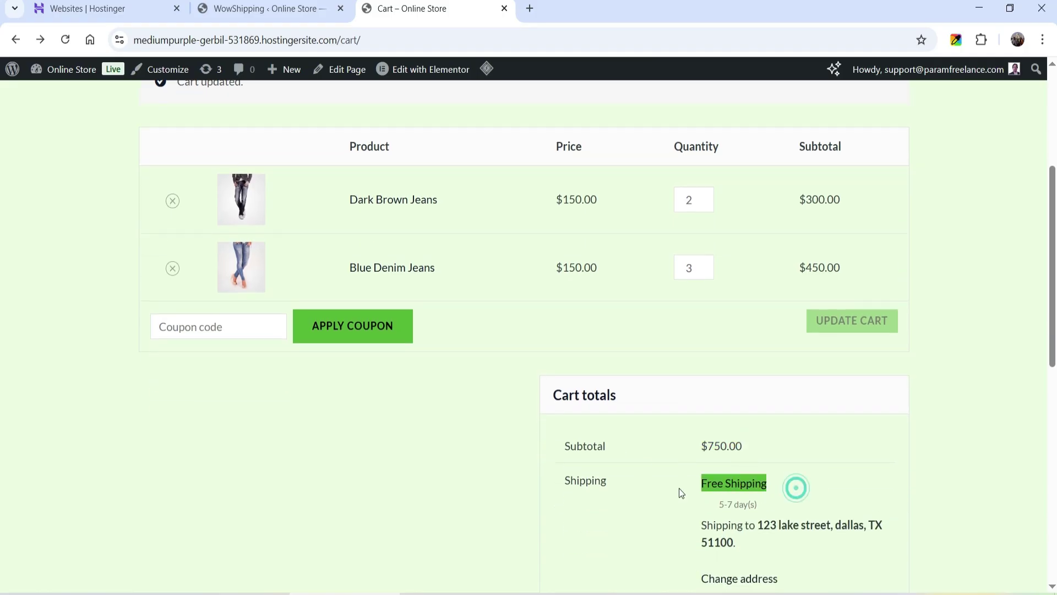
{"action": "left_click", "coordinate": [822, 475]}
{"action": "left_click_drag", "start_coordinate": [782, 489], "coordinate": [698, 488]}
{"action": "left_click_drag", "start_coordinate": [801, 504], "coordinate": [719, 511]}
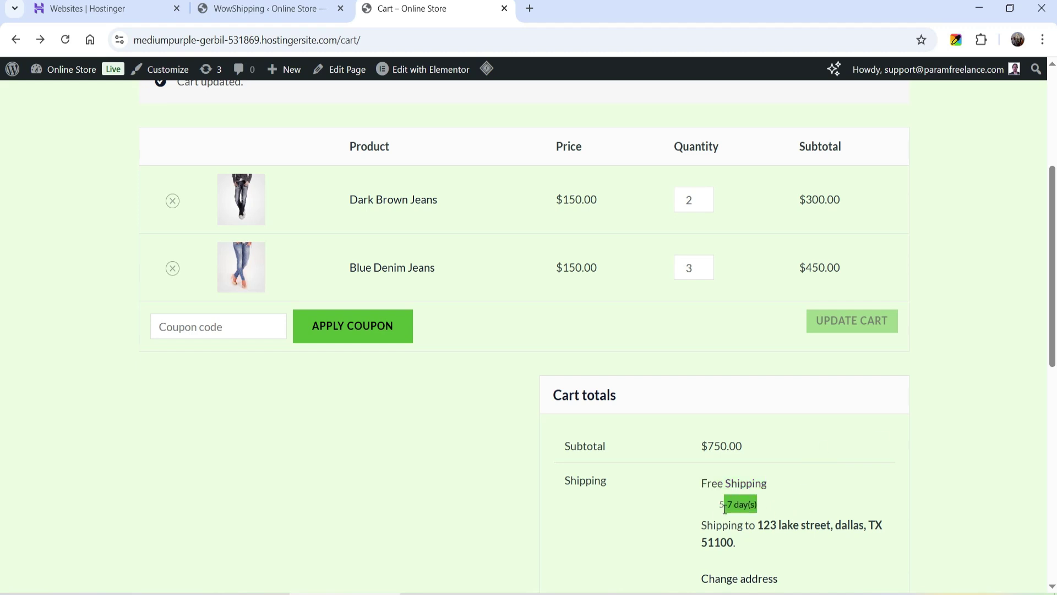
{"action": "left_click", "coordinate": [778, 513]}
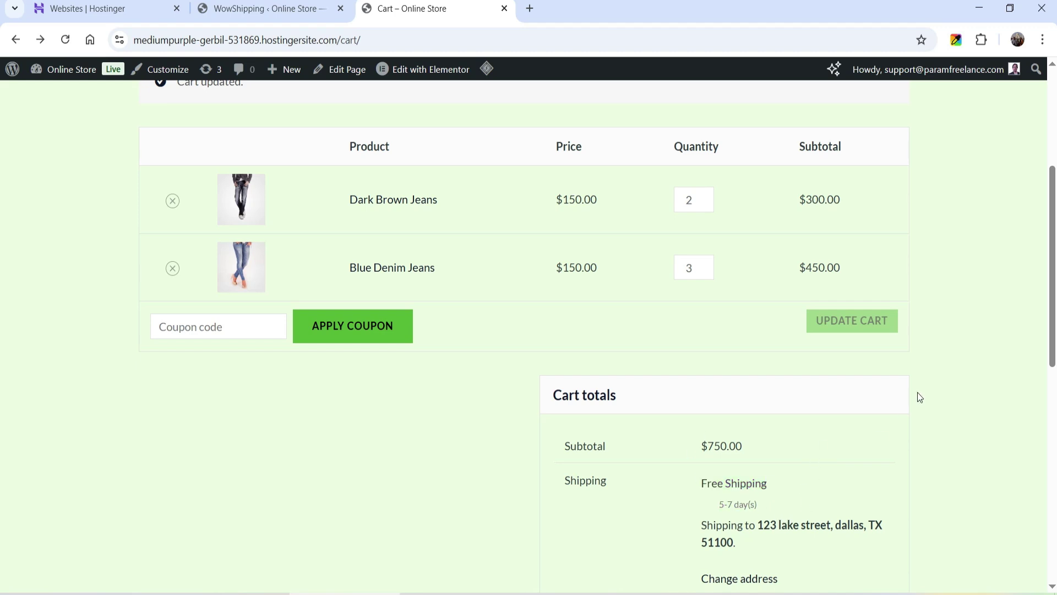
Proceed to the checkout and examine the shipping method and delivery time offered there.
{"action": "scroll", "coordinate": [913, 391], "scroll_direction": "down", "scroll_amount": 2}
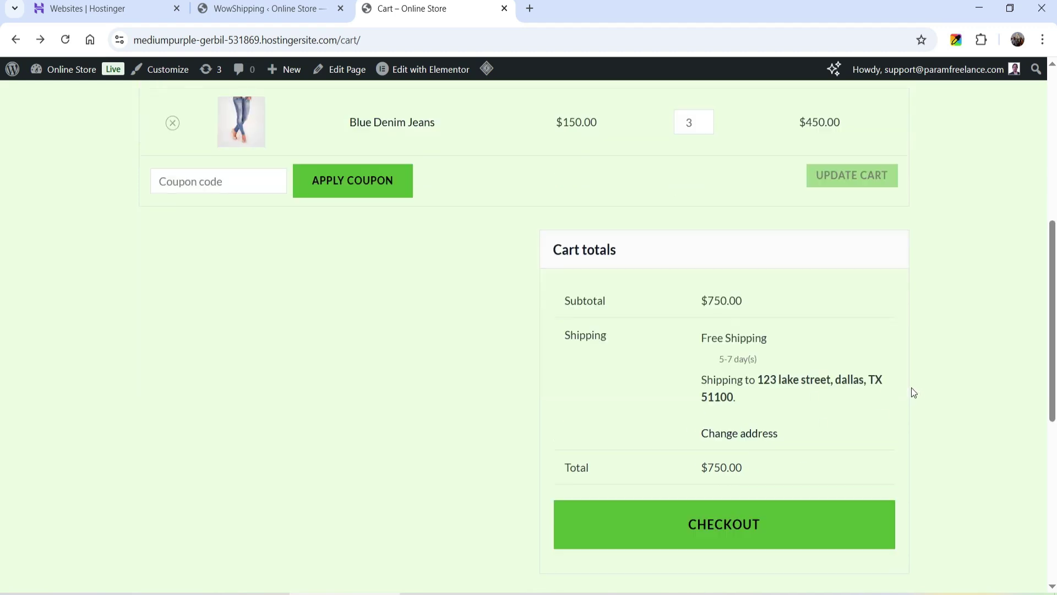
{"action": "left_click", "coordinate": [719, 519]}
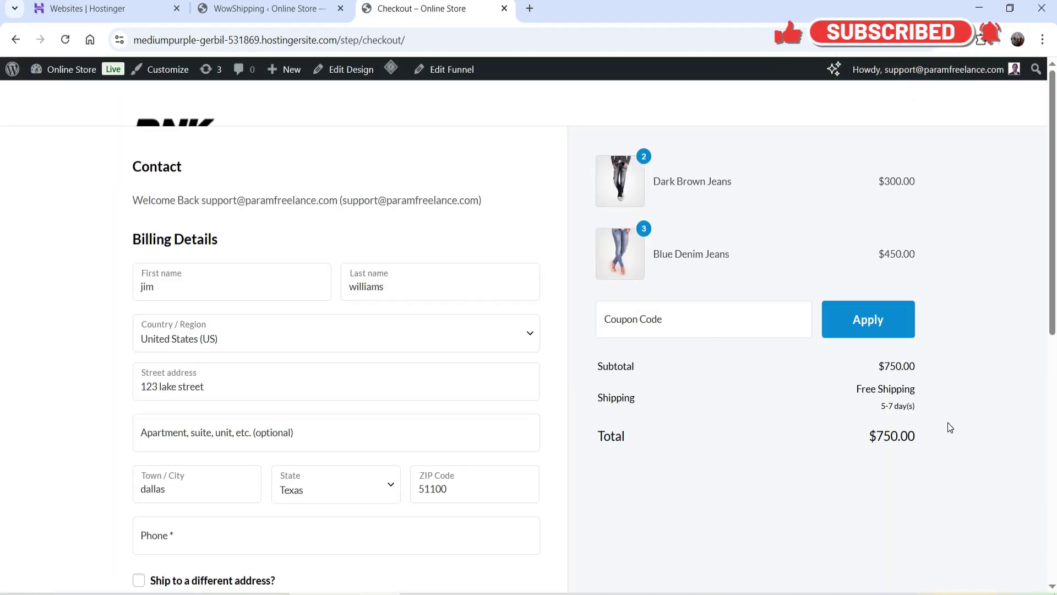
{"action": "scroll", "coordinate": [946, 381], "scroll_direction": "down", "scroll_amount": 1}
{"action": "scroll", "coordinate": [945, 381], "scroll_direction": "down", "scroll_amount": 3}
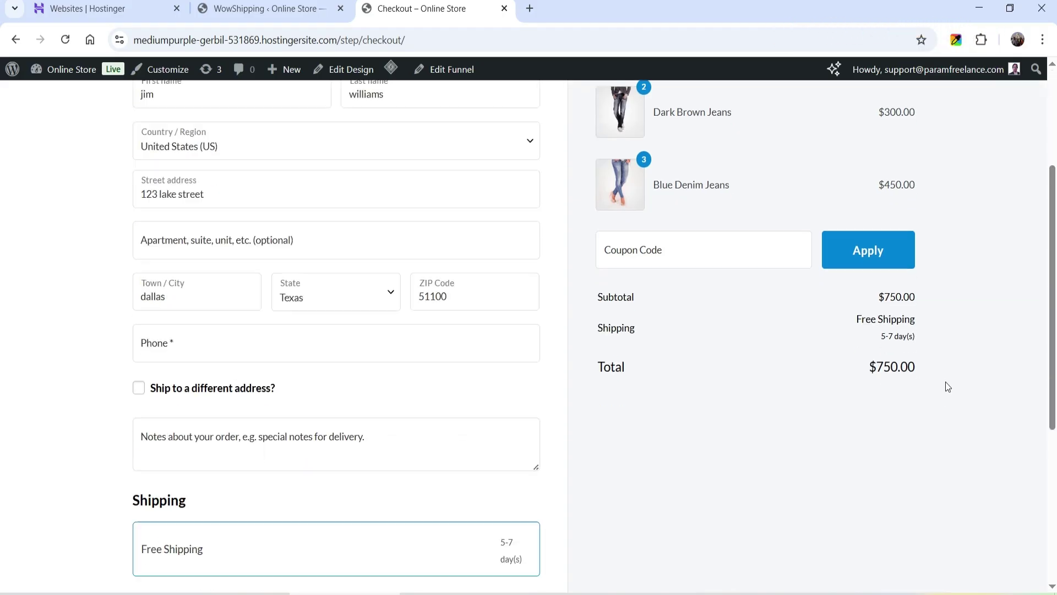
{"action": "scroll", "coordinate": [19, 385], "scroll_direction": "up", "scroll_amount": 3}
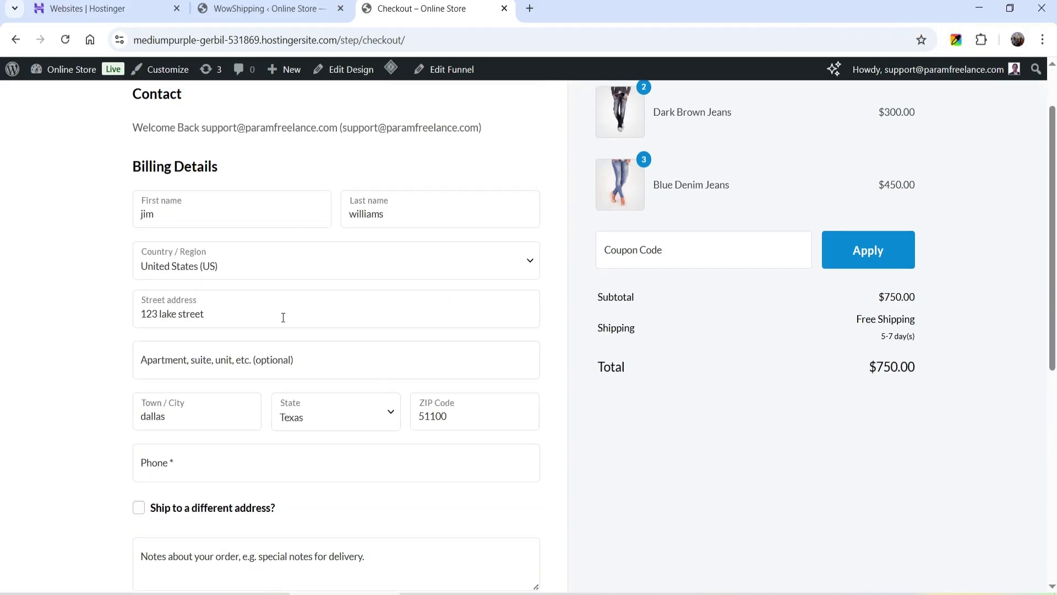
Go back to the WowShipping admin page and disable the USA zone's Free Shipping method.
{"action": "left_click", "coordinate": [232, 8]}
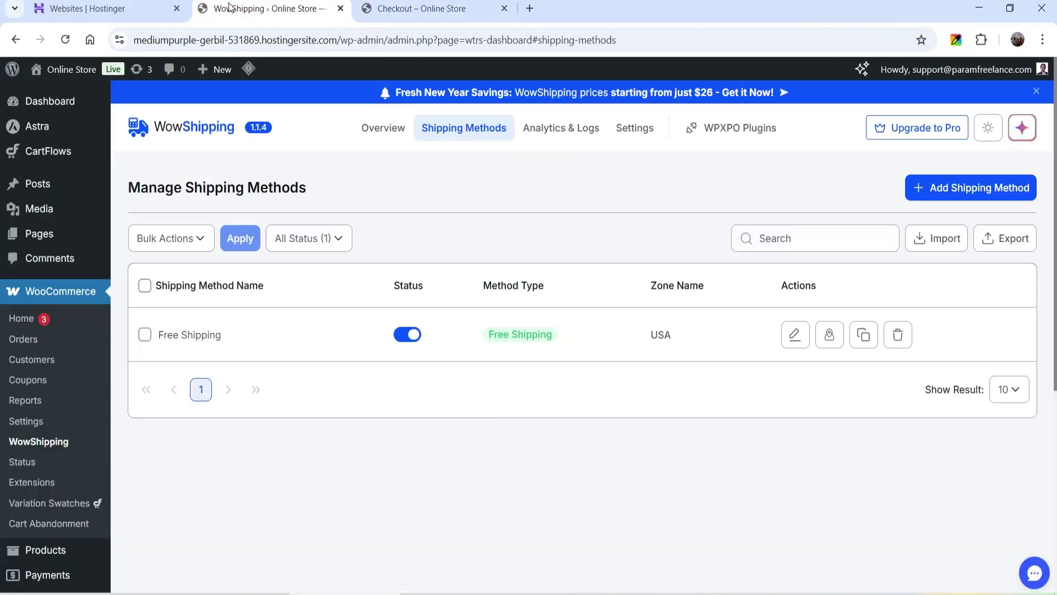
{"action": "left_click", "coordinate": [403, 338]}
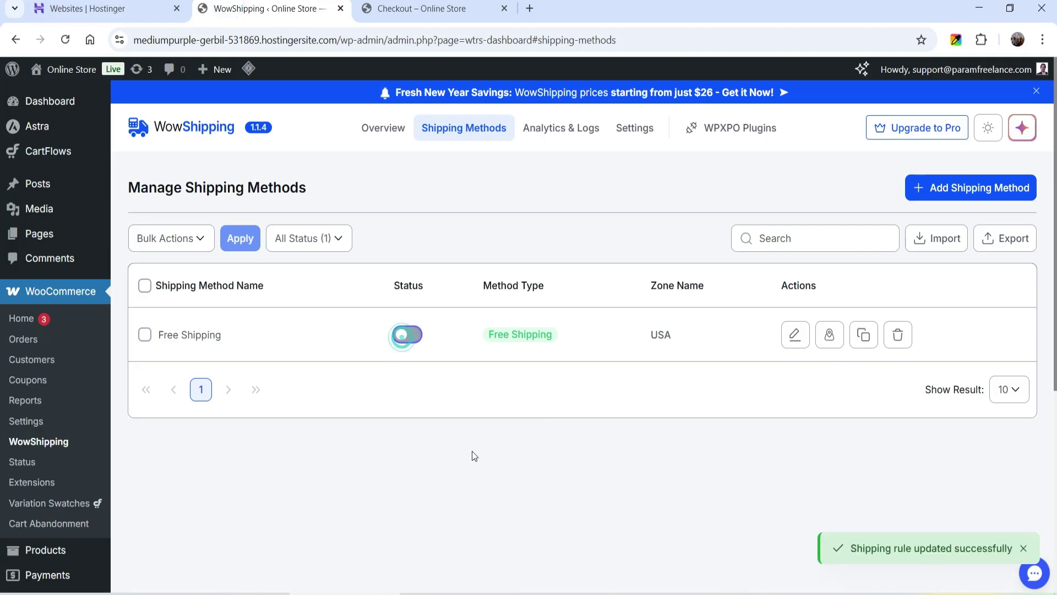
Add a new shipping method for the USA zone with Flexible Rate as its method type.
{"action": "left_click", "coordinate": [973, 191]}
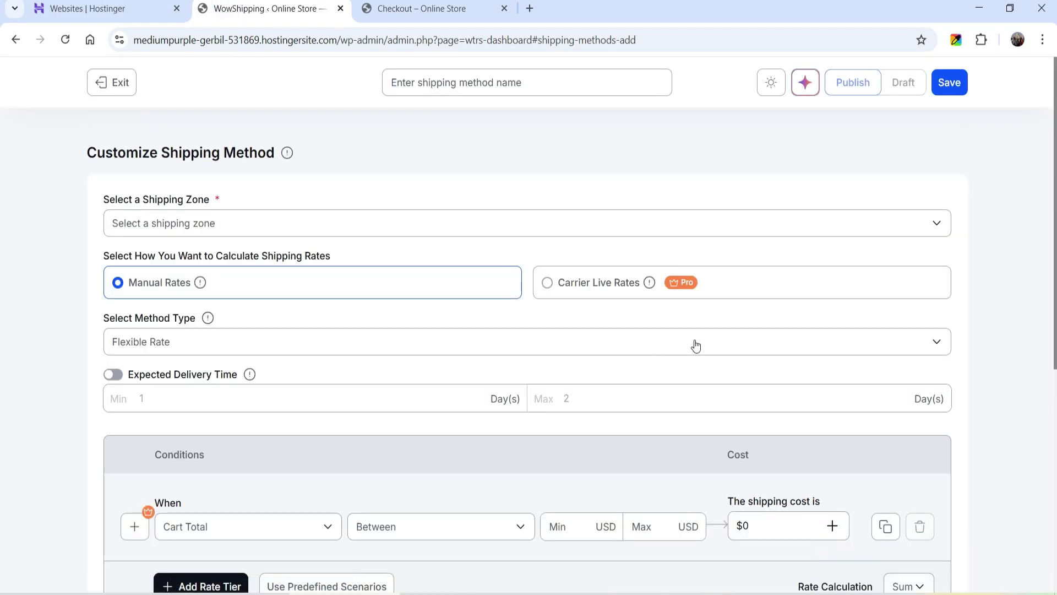
{"action": "left_click", "coordinate": [219, 223]}
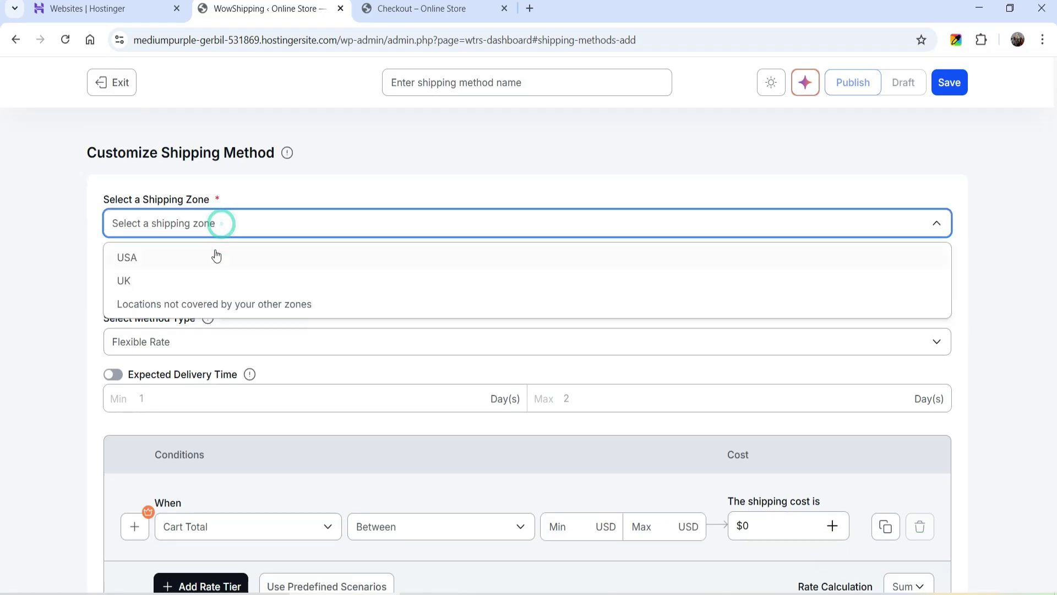
{"action": "left_click", "coordinate": [215, 257]}
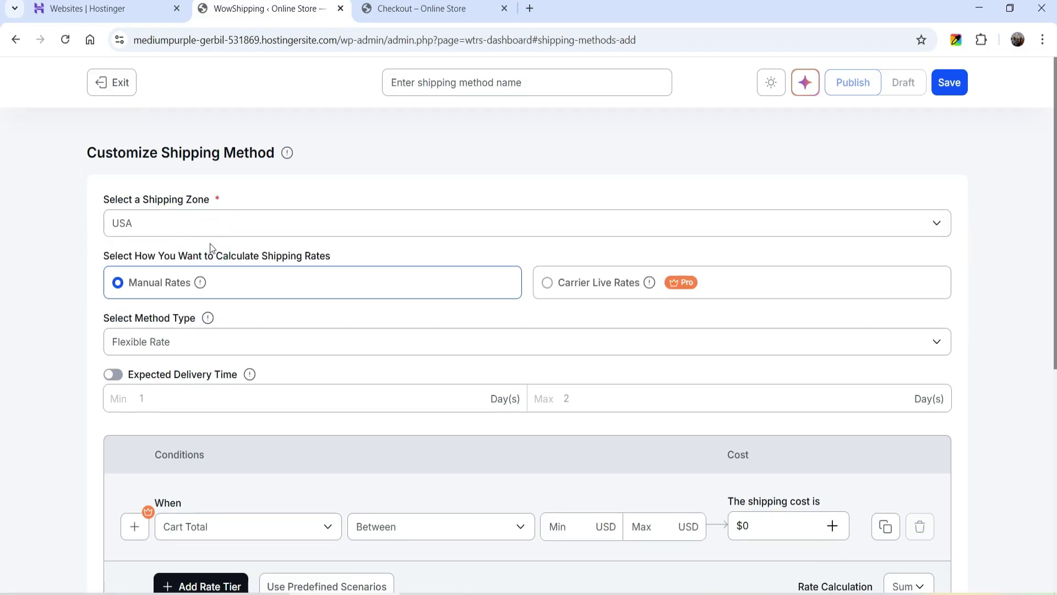
{"action": "left_click", "coordinate": [191, 345]}
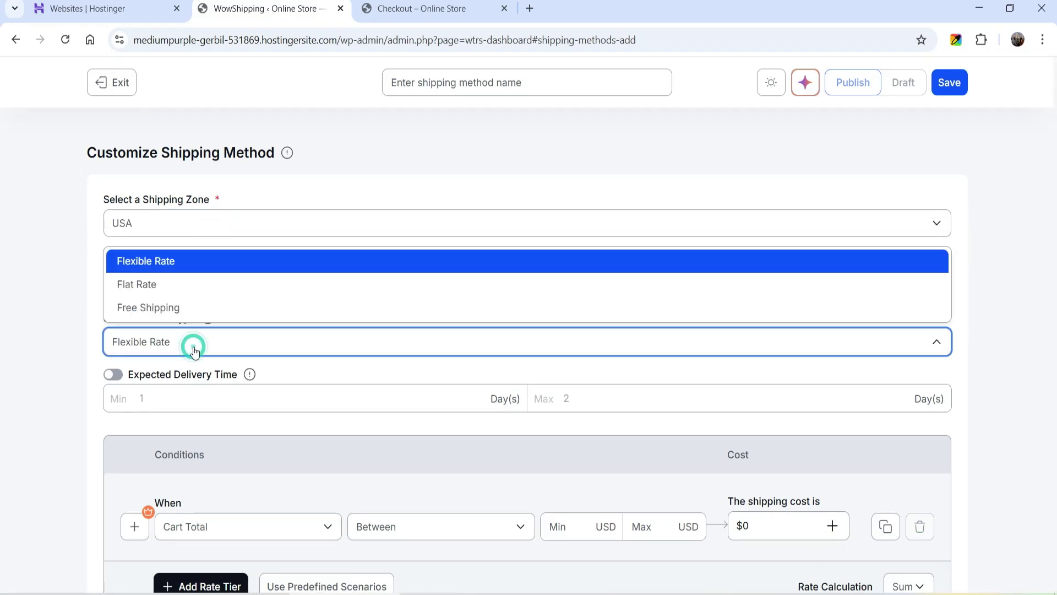
{"action": "left_click", "coordinate": [170, 265]}
Make the first rate tier apply when the Cart Total is less than 200 USD.
{"action": "scroll", "coordinate": [142, 239], "scroll_direction": "down", "scroll_amount": 3}
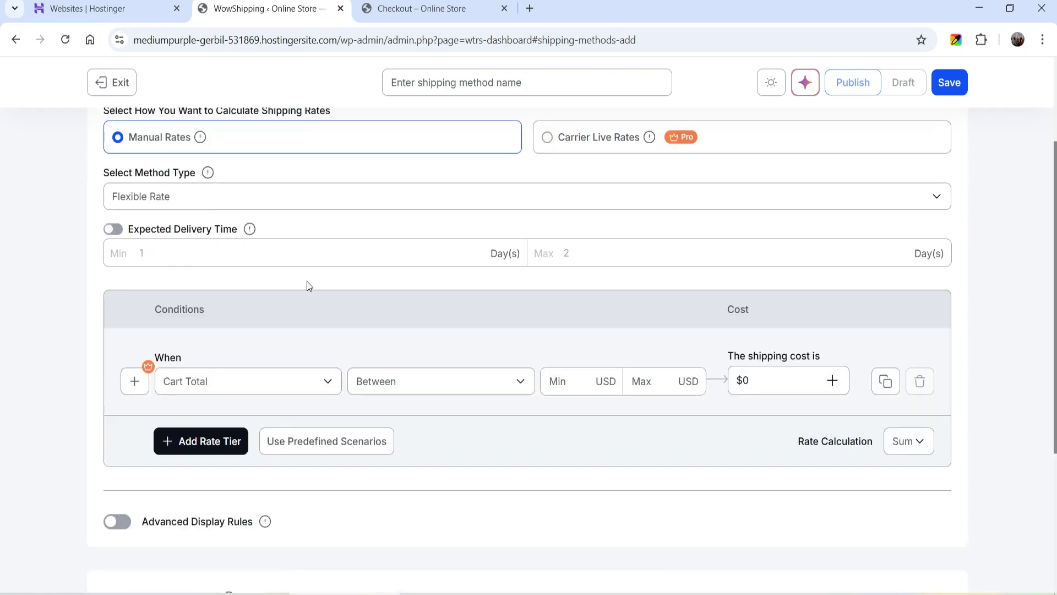
{"action": "left_click", "coordinate": [261, 388]}
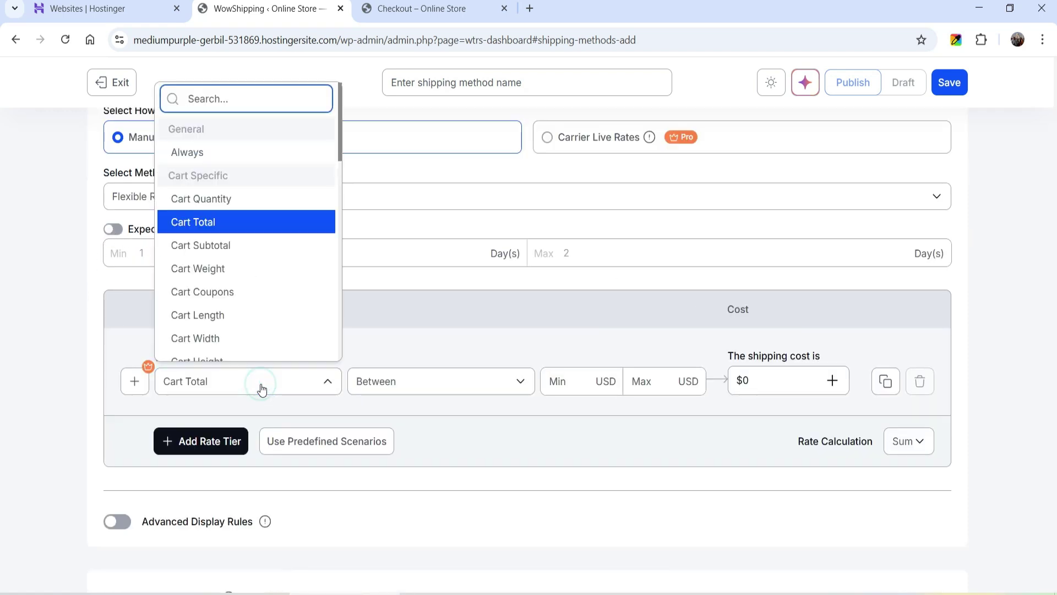
{"action": "left_click", "coordinate": [531, 429]}
{"action": "left_click", "coordinate": [517, 381]}
{"action": "left_click", "coordinate": [412, 280]}
{"action": "left_click", "coordinate": [626, 388]}
{"action": "type", "text": "200"}
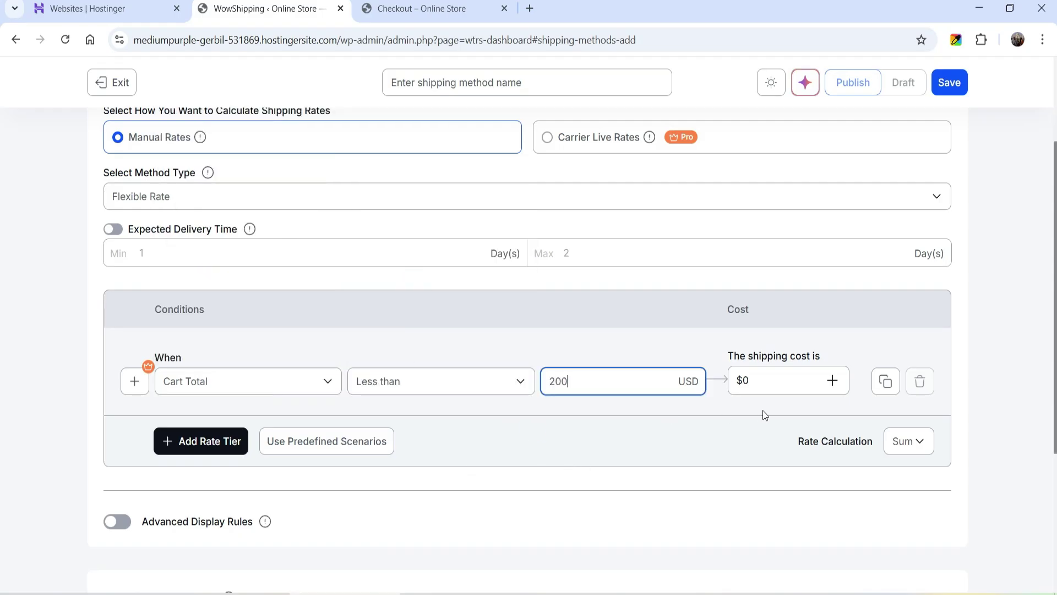
Compare the incremental and base cost options and save the first tier's shipping cost as a fixed rate of 10 USD.
{"action": "left_click", "coordinate": [755, 379]}
{"action": "double_click", "coordinate": [367, 309]}
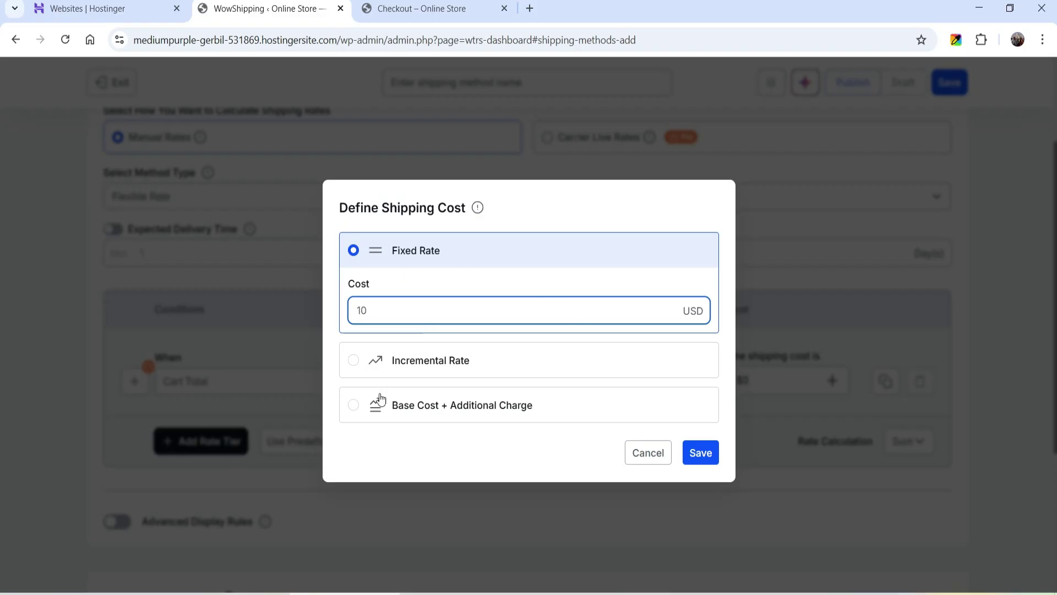
{"action": "left_click", "coordinate": [497, 367]}
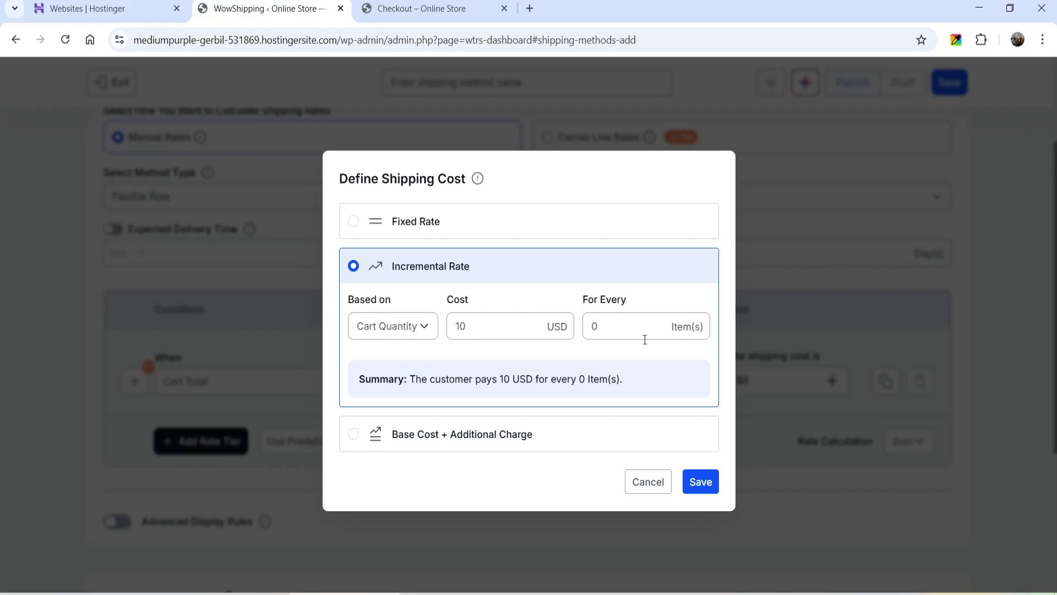
{"action": "left_click", "coordinate": [446, 439]}
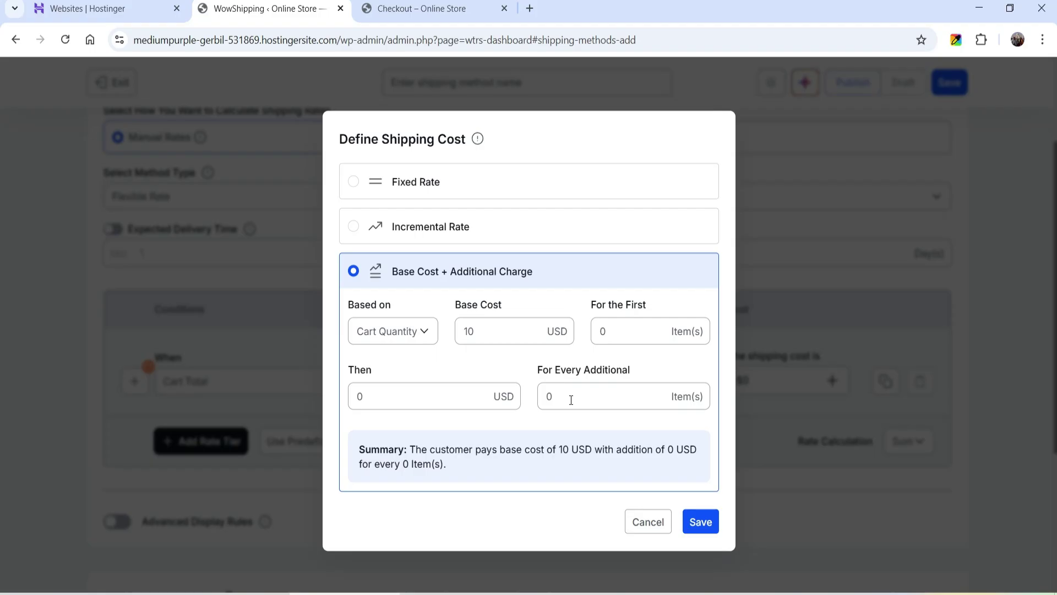
{"action": "left_click", "coordinate": [425, 187]}
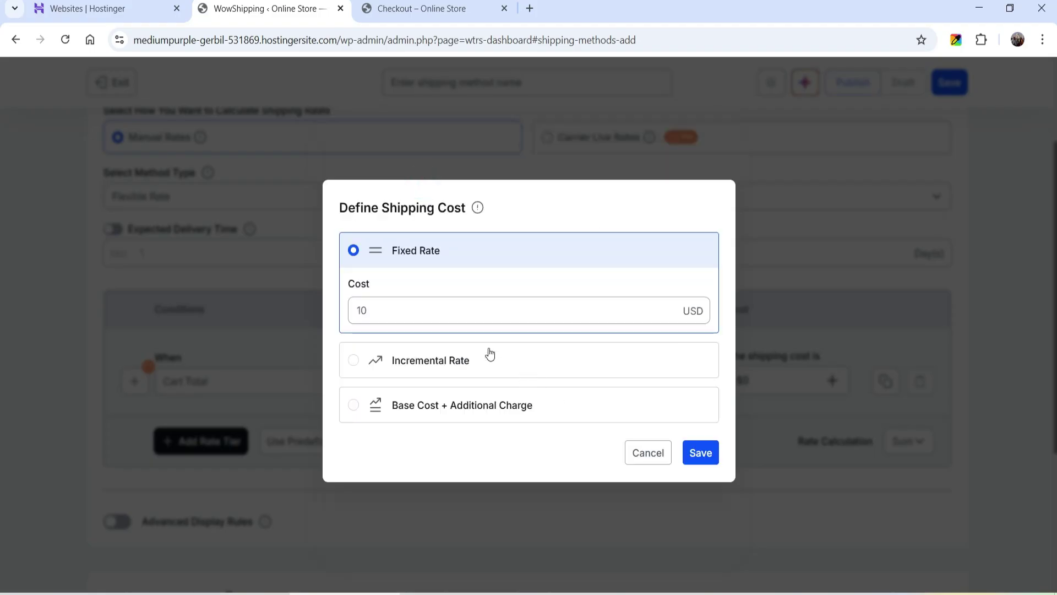
{"action": "left_click", "coordinate": [704, 457]}
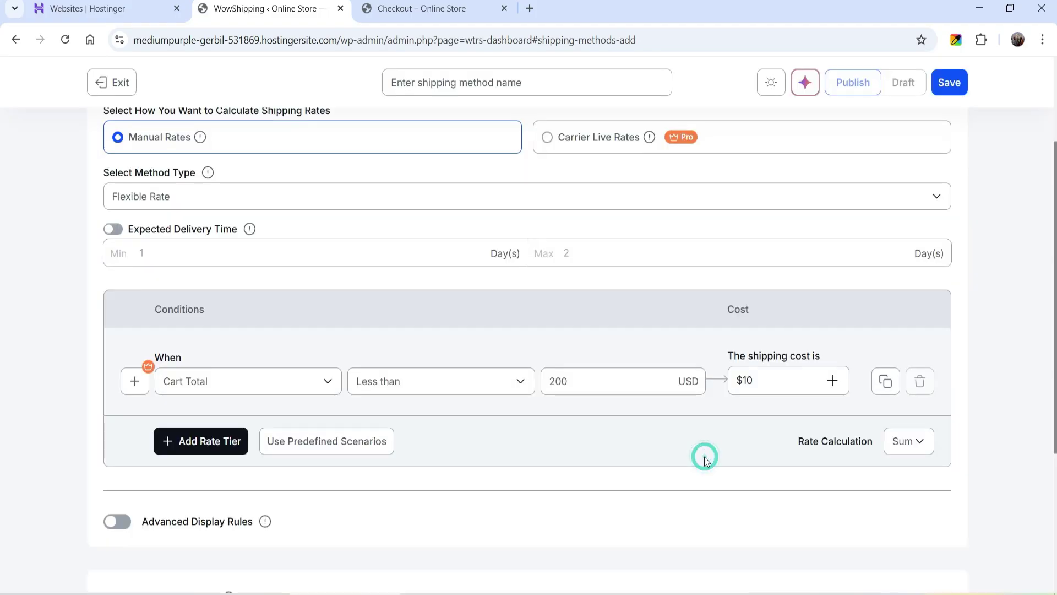
Add a second rate tier charging a fixed rate of 15 USD when the Cart Total is greater than 200 USD.
{"action": "scroll", "coordinate": [486, 354], "scroll_direction": "down", "scroll_amount": 3}
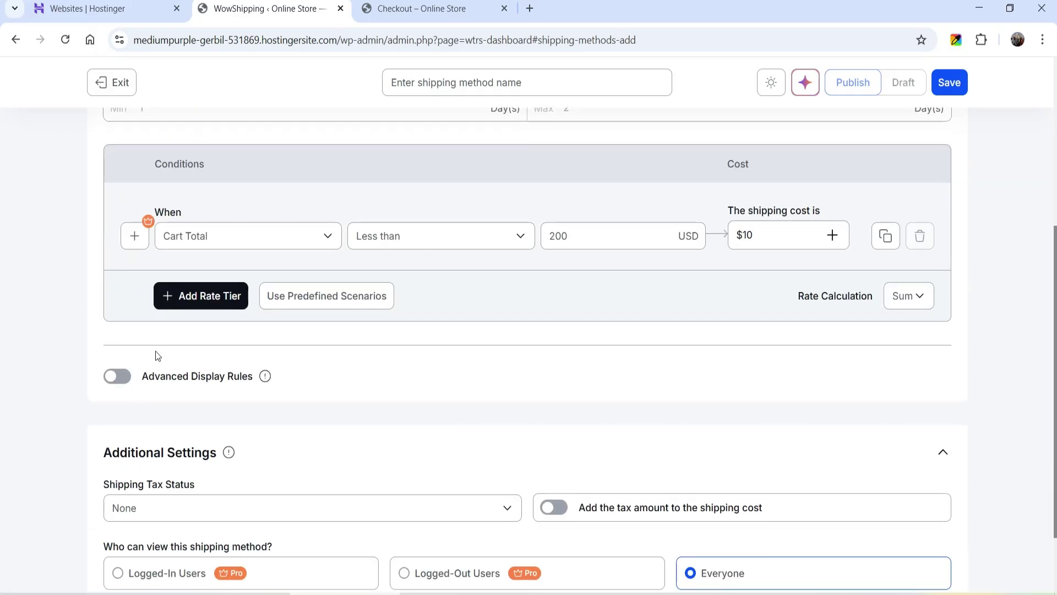
{"action": "left_click", "coordinate": [200, 304]}
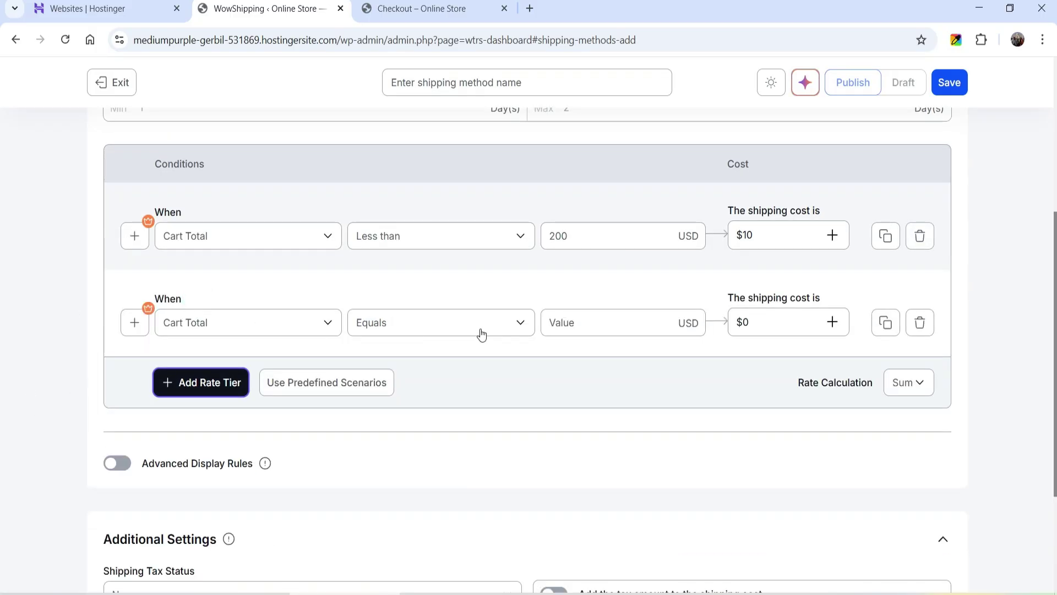
{"action": "left_click", "coordinate": [409, 325]}
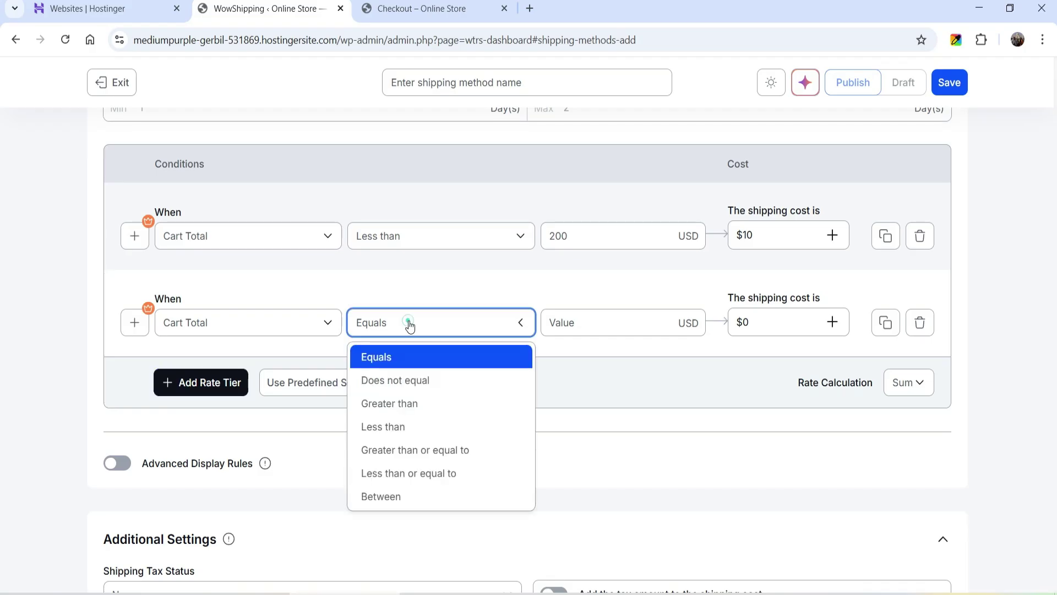
{"action": "left_click", "coordinate": [417, 403]}
{"action": "left_click", "coordinate": [587, 329]}
{"action": "type", "text": "200"}
{"action": "left_click", "coordinate": [754, 328]}
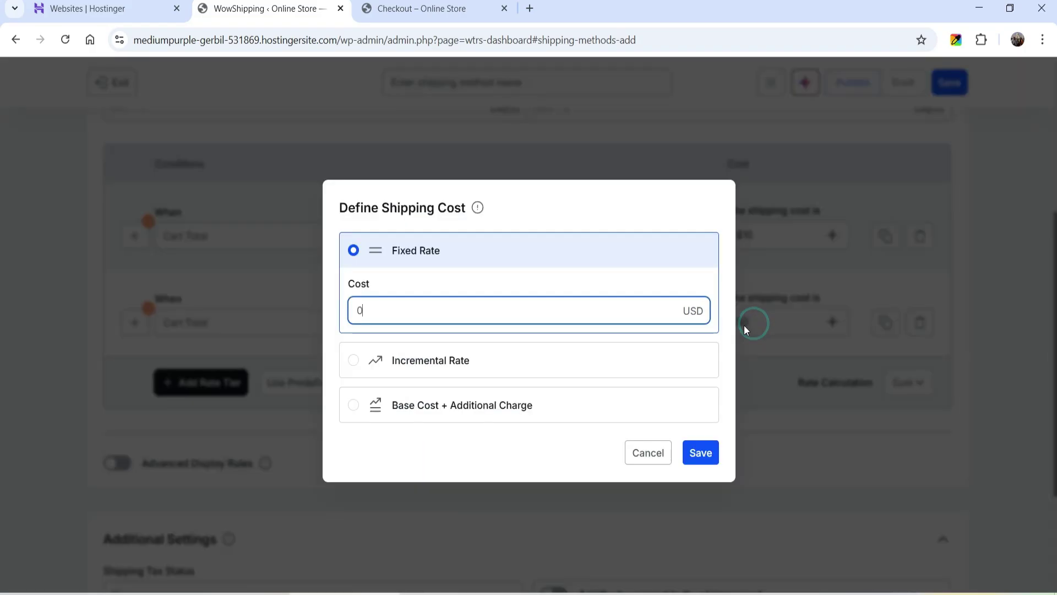
{"action": "double_click", "coordinate": [430, 312]}
{"action": "type", "text": "15"}
{"action": "left_click", "coordinate": [697, 452]}
Name the shipping method "USA Flex Rate" and save it.
{"action": "left_click", "coordinate": [483, 76]}
{"action": "type", "text": "USA Fle"}
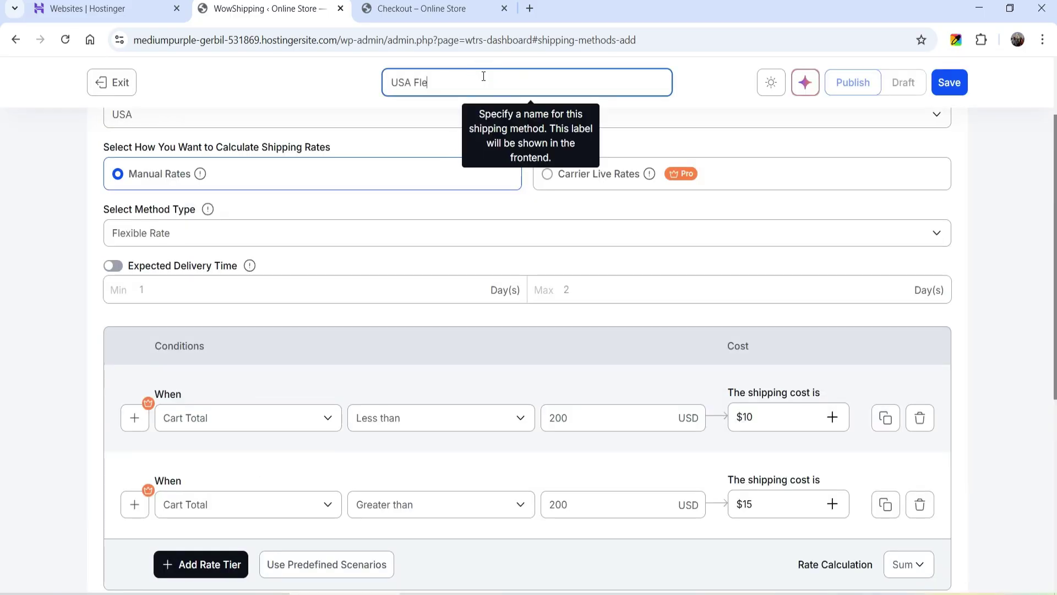
{"action": "type", "text": "x Rate"}
{"action": "left_click", "coordinate": [946, 84]}
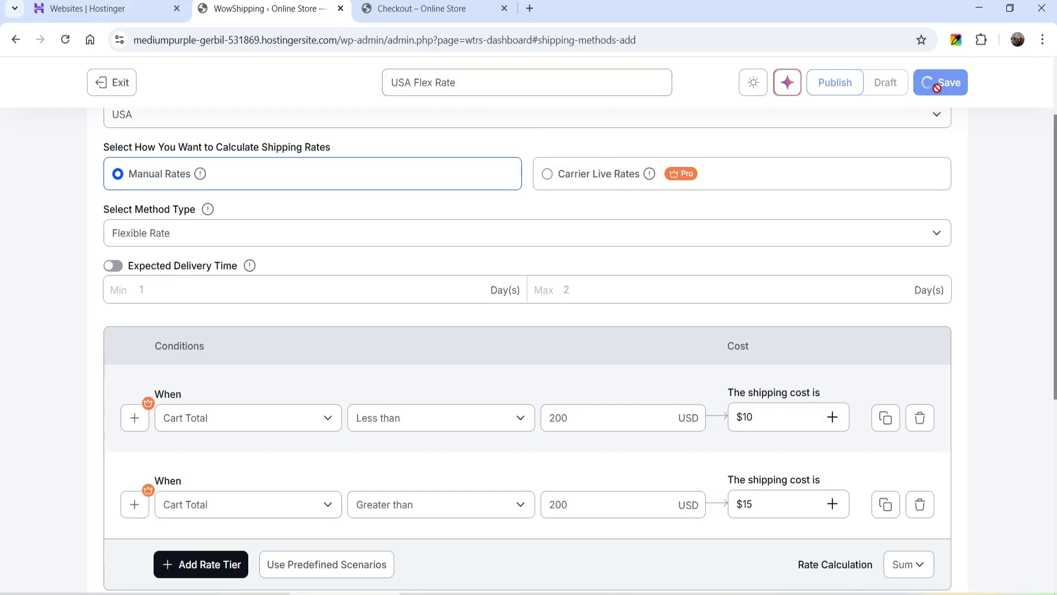
Switch to the storefront and remove all products from the shopping cart.
{"action": "left_click", "coordinate": [425, 21]}
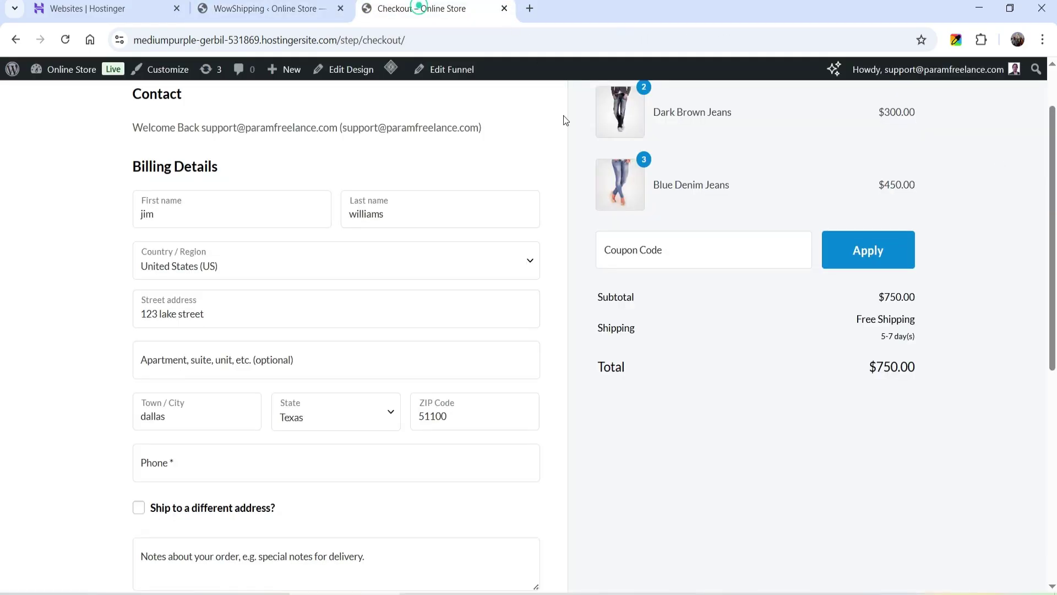
{"action": "scroll", "coordinate": [259, 227], "scroll_direction": "up", "scroll_amount": 1}
{"action": "left_click", "coordinate": [189, 111]}
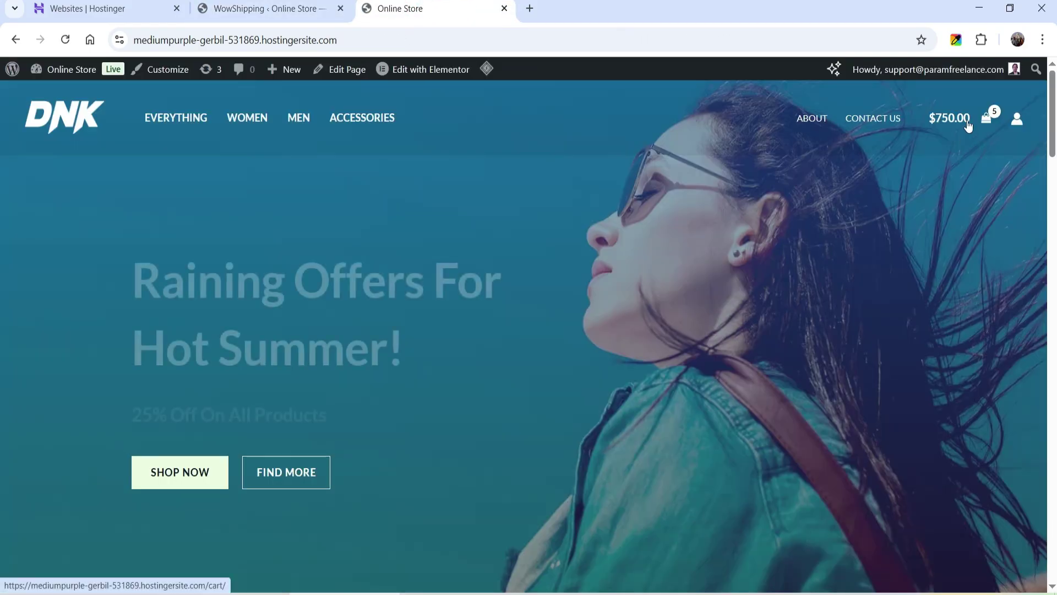
{"action": "left_click", "coordinate": [986, 117]}
{"action": "left_click", "coordinate": [1035, 160]}
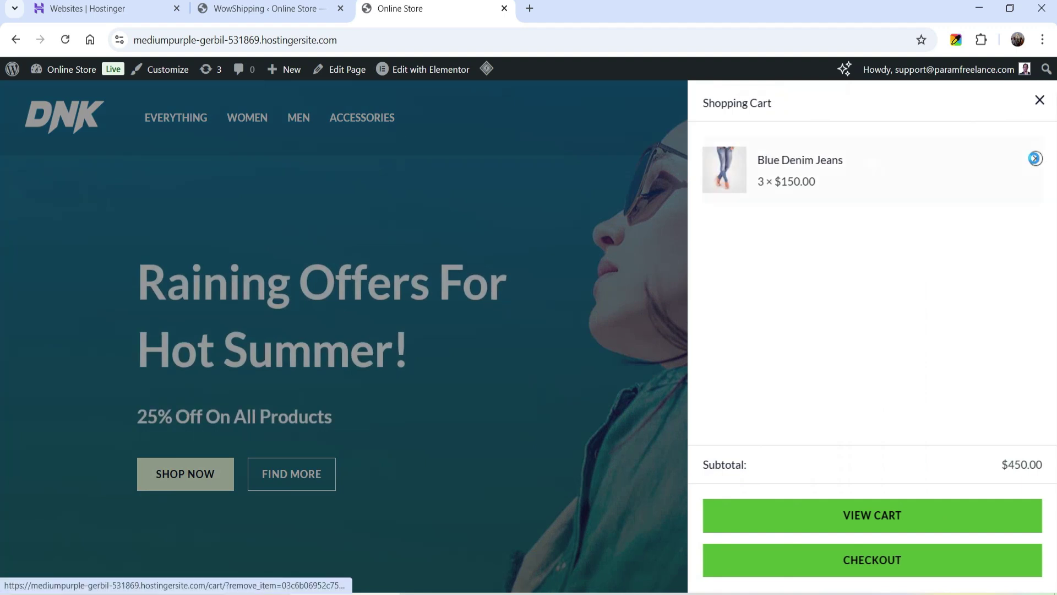
{"action": "left_click", "coordinate": [1035, 159]}
{"action": "left_click", "coordinate": [1040, 100]}
Add one Dark Brown Jeans from Featured Products to the cart and open the full cart page.
{"action": "scroll", "coordinate": [778, 294], "scroll_direction": "down", "scroll_amount": 20}
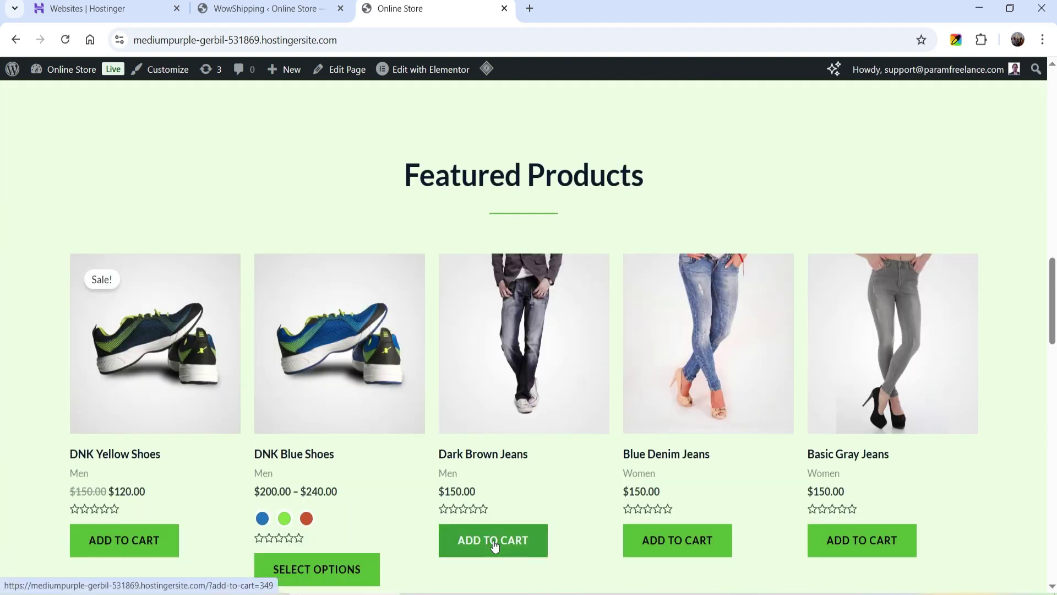
{"action": "left_click", "coordinate": [495, 540]}
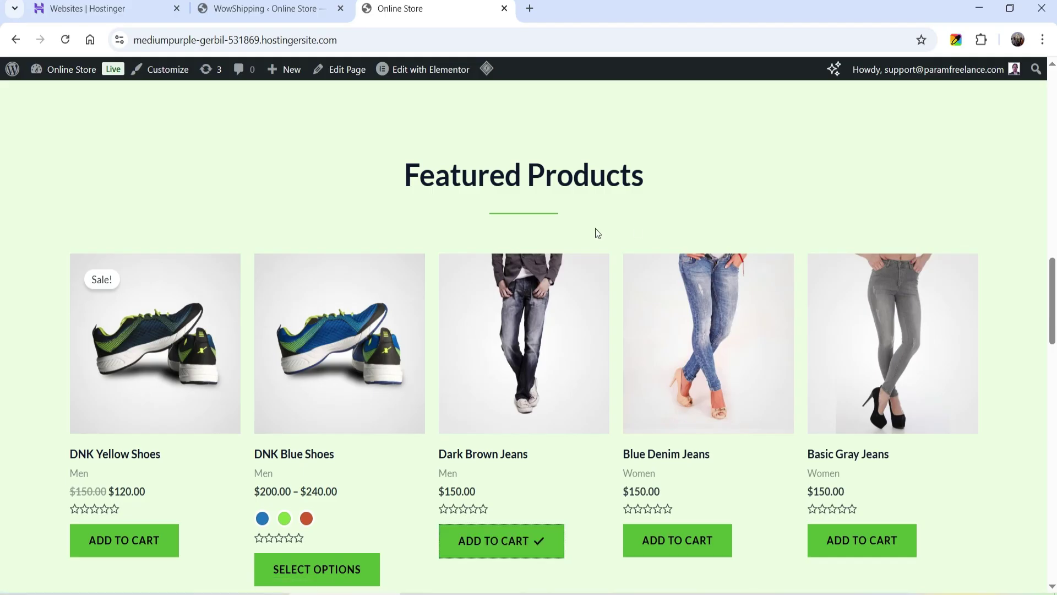
{"action": "scroll", "coordinate": [985, 165], "scroll_direction": "up", "scroll_amount": 10}
{"action": "scroll", "coordinate": [987, 165], "scroll_direction": "up", "scroll_amount": 6}
{"action": "left_click", "coordinate": [992, 113]}
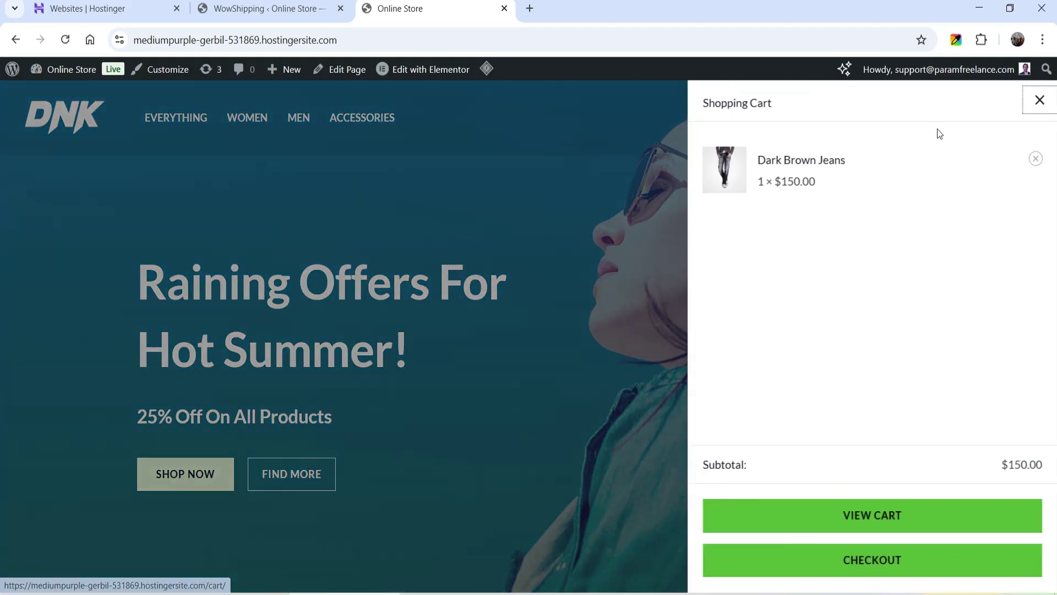
{"action": "left_click", "coordinate": [855, 523]}
Examine the shipping rate applied in the cart totals for the single pair of jeans.
{"action": "scroll", "coordinate": [956, 232], "scroll_direction": "down", "scroll_amount": 3}
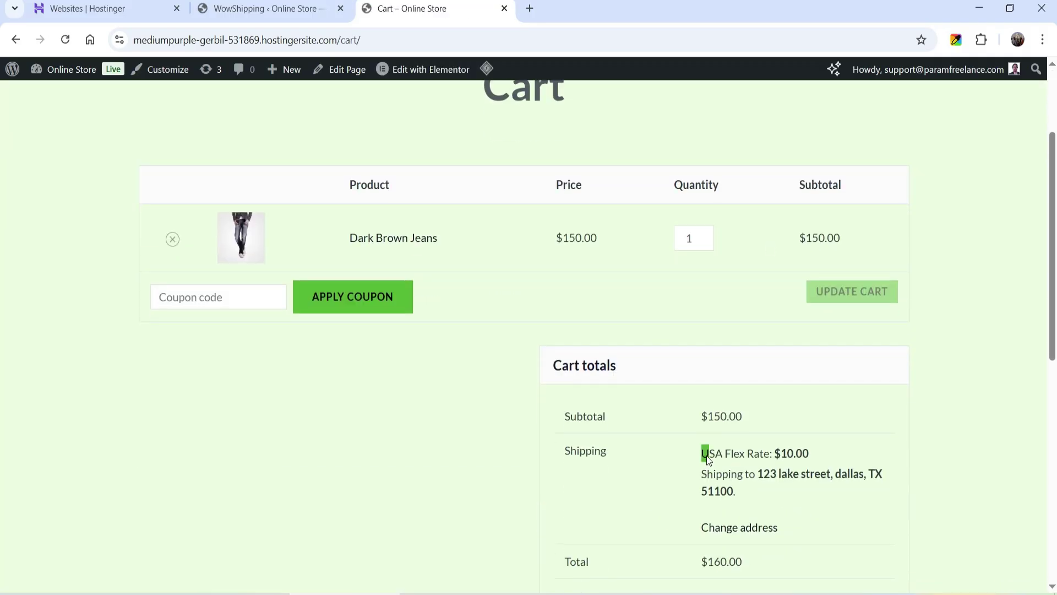
{"action": "left_click_drag", "start_coordinate": [736, 455], "coordinate": [780, 459]}
{"action": "left_click", "coordinate": [739, 463]}
{"action": "left_click", "coordinate": [872, 453]}
{"action": "scroll", "coordinate": [817, 417], "scroll_direction": "down", "scroll_amount": 1}
{"action": "scroll", "coordinate": [817, 422], "scroll_direction": "down", "scroll_amount": 2}
{"action": "scroll", "coordinate": [757, 366], "scroll_direction": "up", "scroll_amount": 1}
Set the Dark Brown Jeans quantity to 2, update the cart and check the shipping rate again.
{"action": "left_click", "coordinate": [704, 161]}
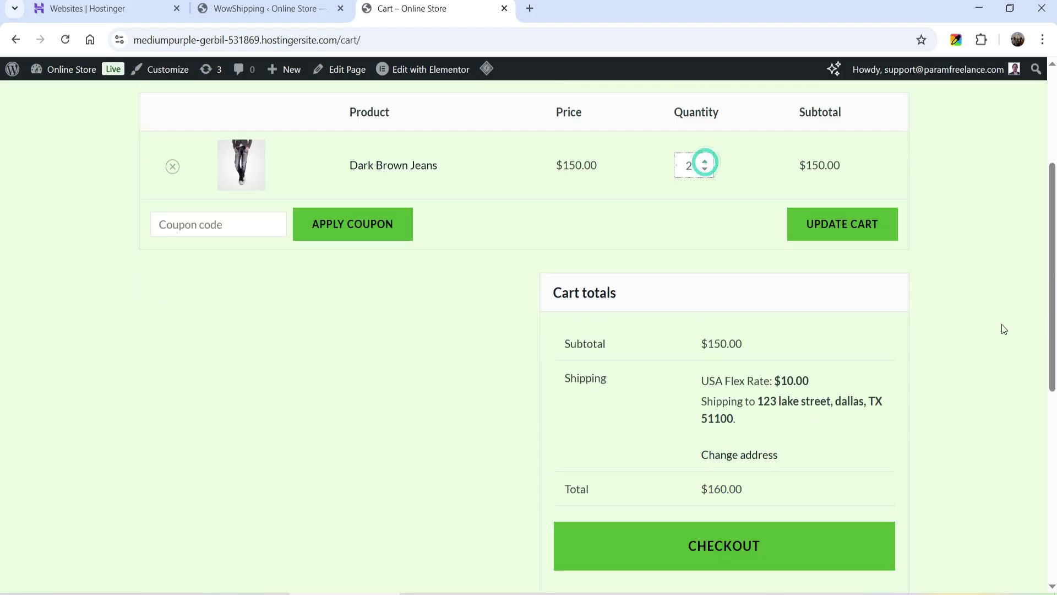
{"action": "left_click", "coordinate": [860, 238]}
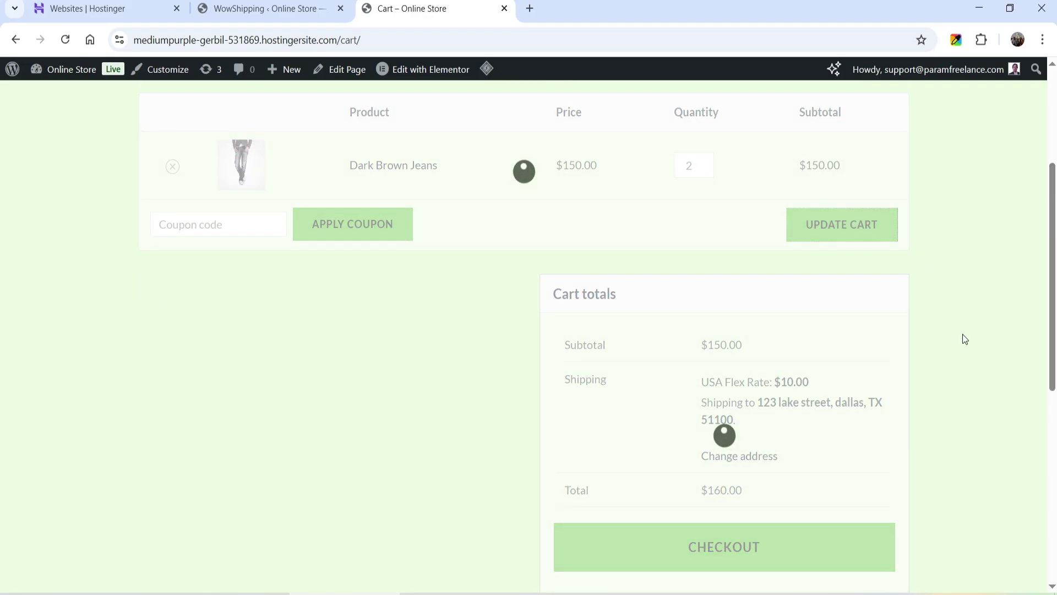
{"action": "scroll", "coordinate": [736, 413], "scroll_direction": "down", "scroll_amount": 1}
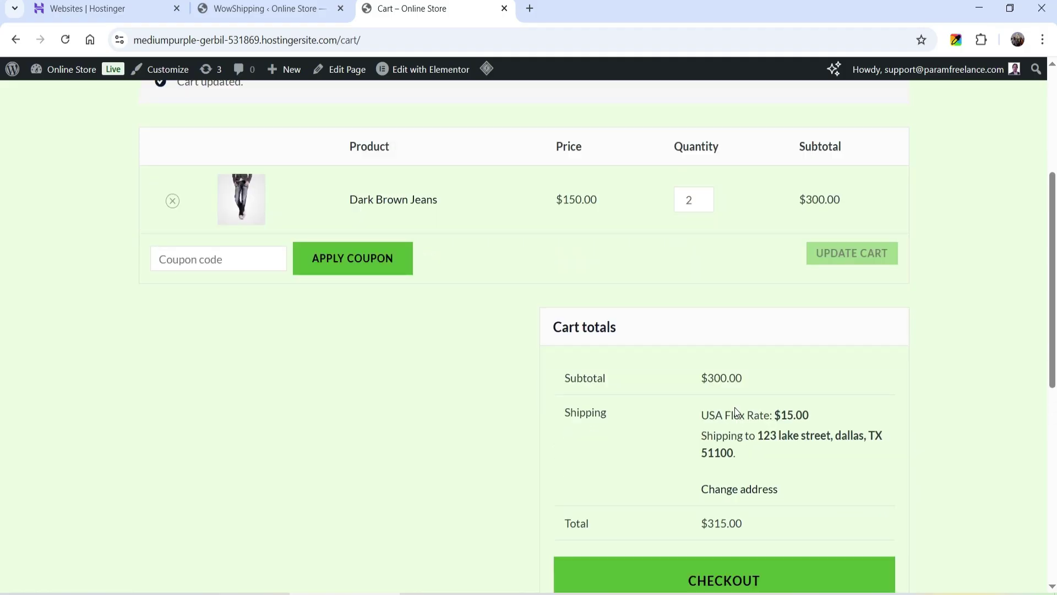
{"action": "left_click", "coordinate": [786, 417]}
{"action": "left_click", "coordinate": [815, 436]}
{"action": "scroll", "coordinate": [963, 341], "scroll_direction": "up", "scroll_amount": 4}
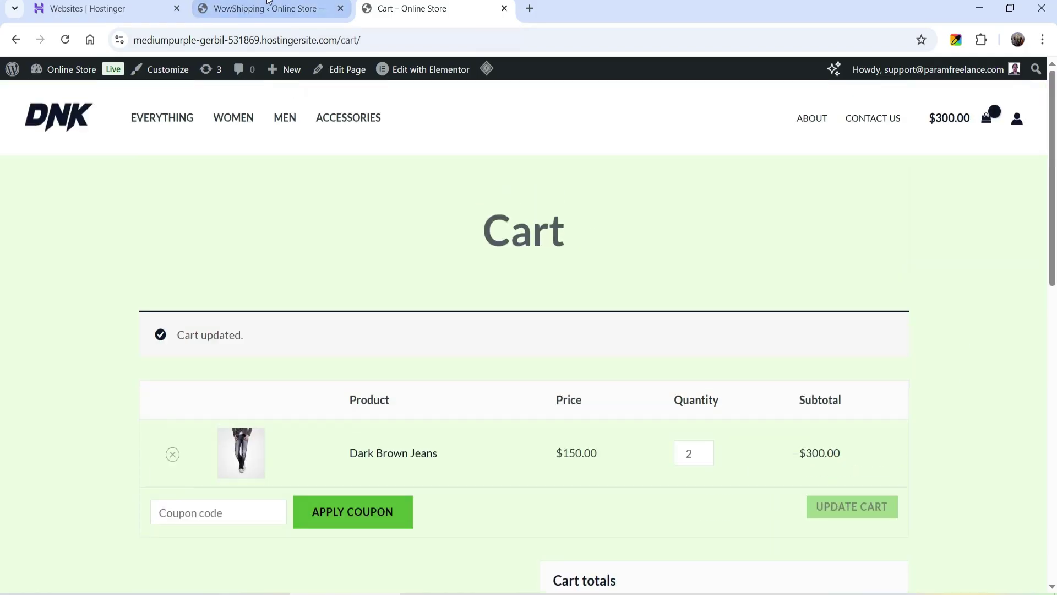
Return to the WowShipping admin page and start a new shipping method for the UK zone.
{"action": "left_click", "coordinate": [264, 9]}
{"action": "left_click", "coordinate": [113, 80]}
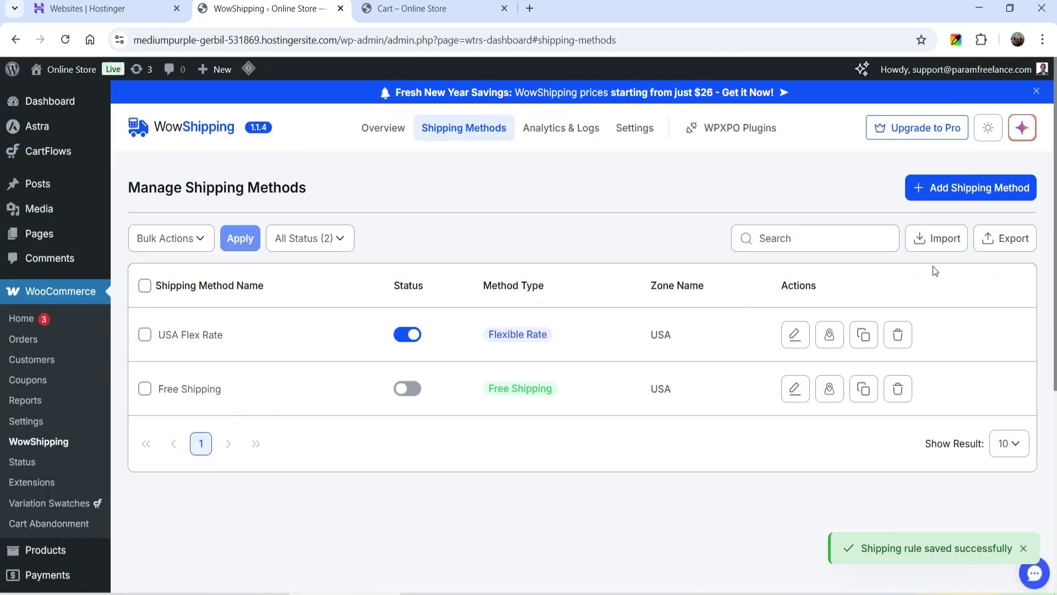
{"action": "left_click", "coordinate": [962, 191]}
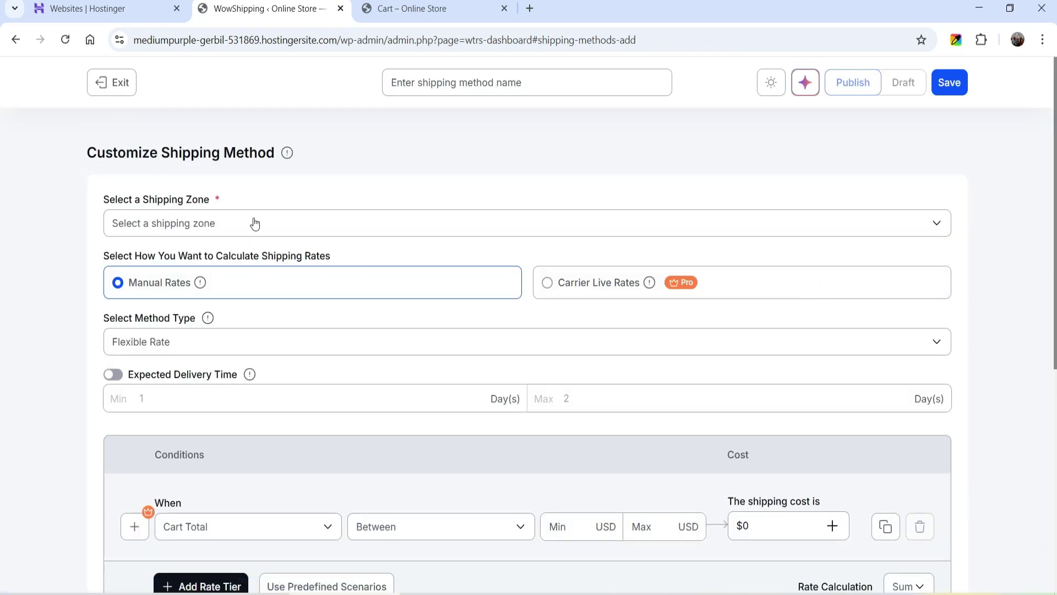
{"action": "left_click", "coordinate": [256, 217]}
{"action": "left_click", "coordinate": [242, 279]}
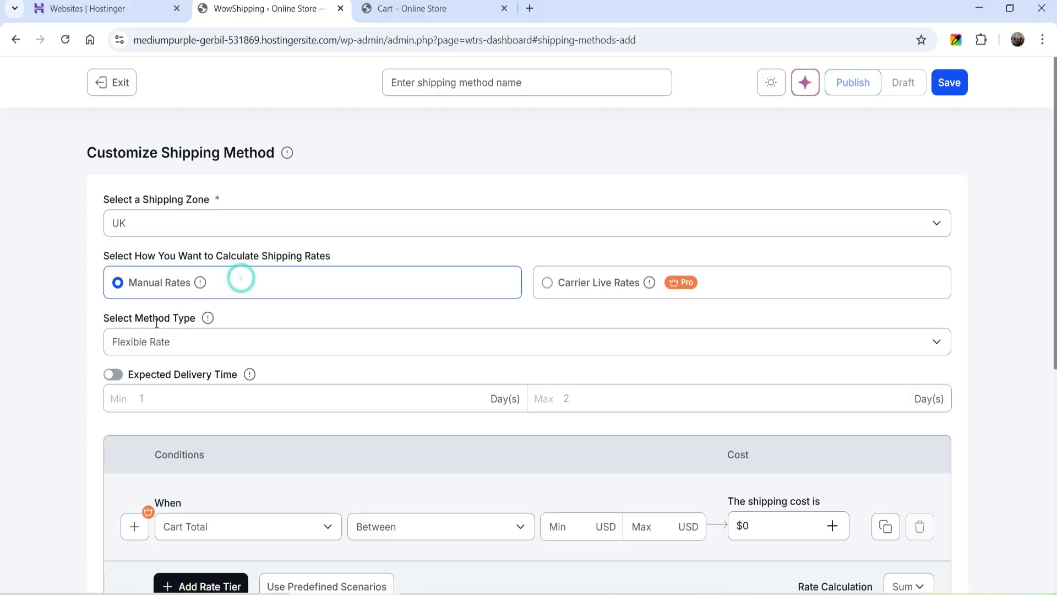
Make the UK method's first tier charge a fixed rate of 20 USD when the Cart Total is less than 200 USD.
{"action": "scroll", "coordinate": [340, 304], "scroll_direction": "down", "scroll_amount": 3}
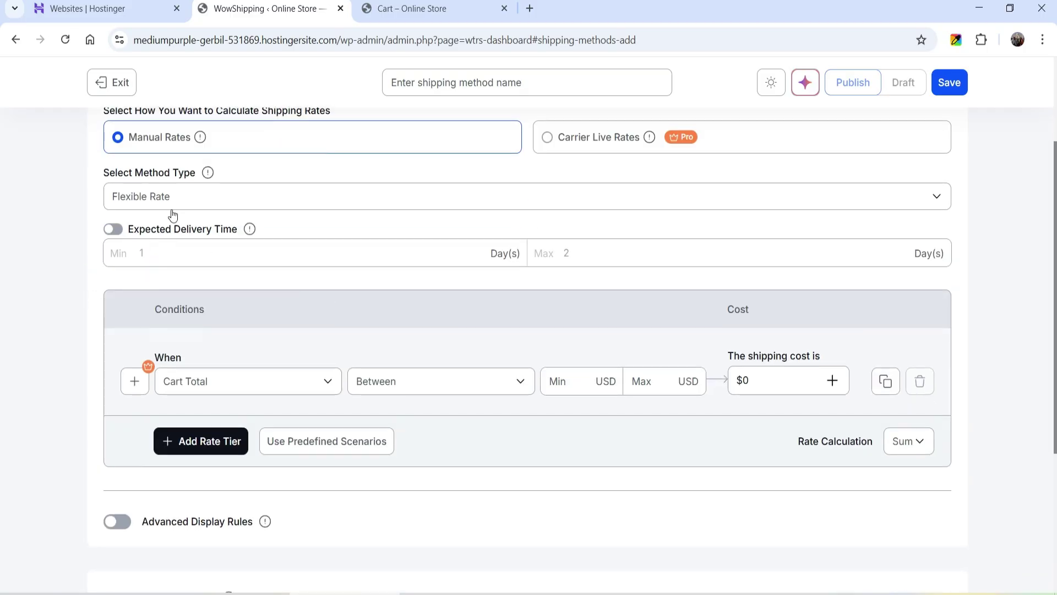
{"action": "scroll", "coordinate": [319, 354], "scroll_direction": "down", "scroll_amount": 1}
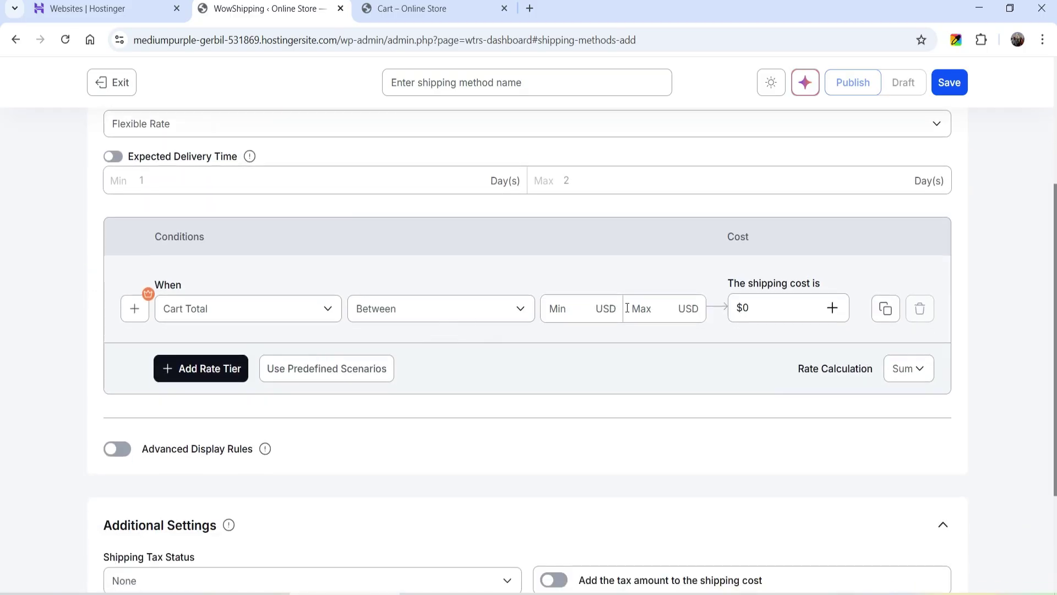
{"action": "left_click", "coordinate": [415, 309]}
{"action": "left_click", "coordinate": [419, 411]}
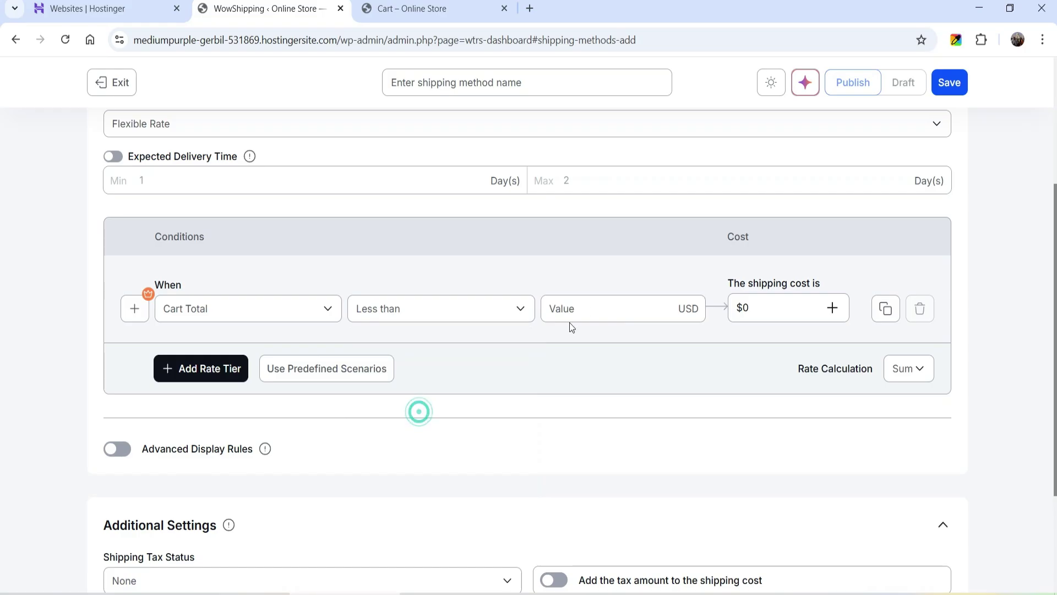
{"action": "left_click", "coordinate": [610, 305]}
{"action": "type", "text": "200"}
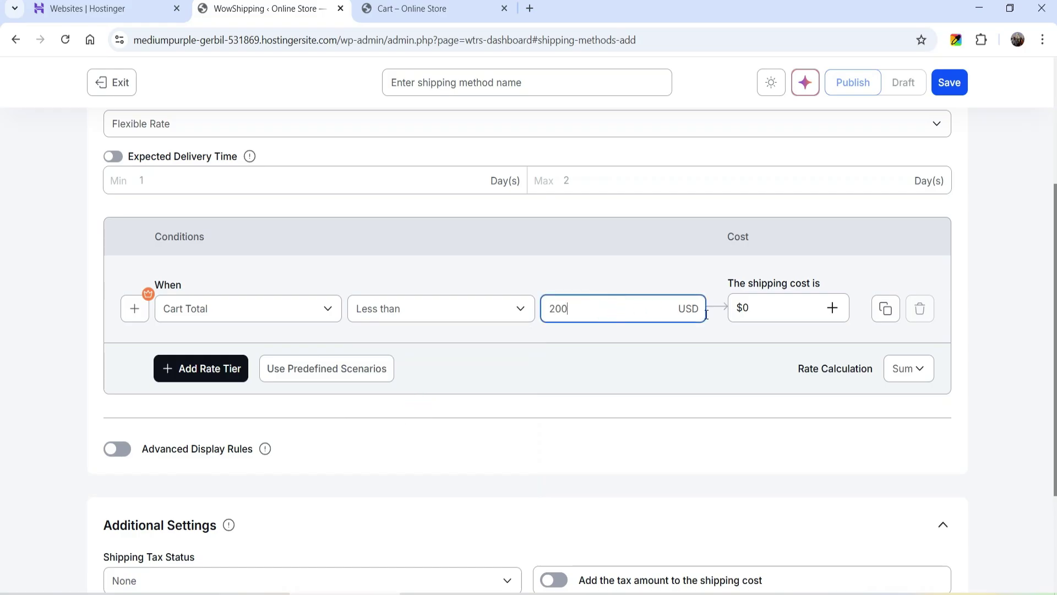
{"action": "left_click", "coordinate": [761, 311]}
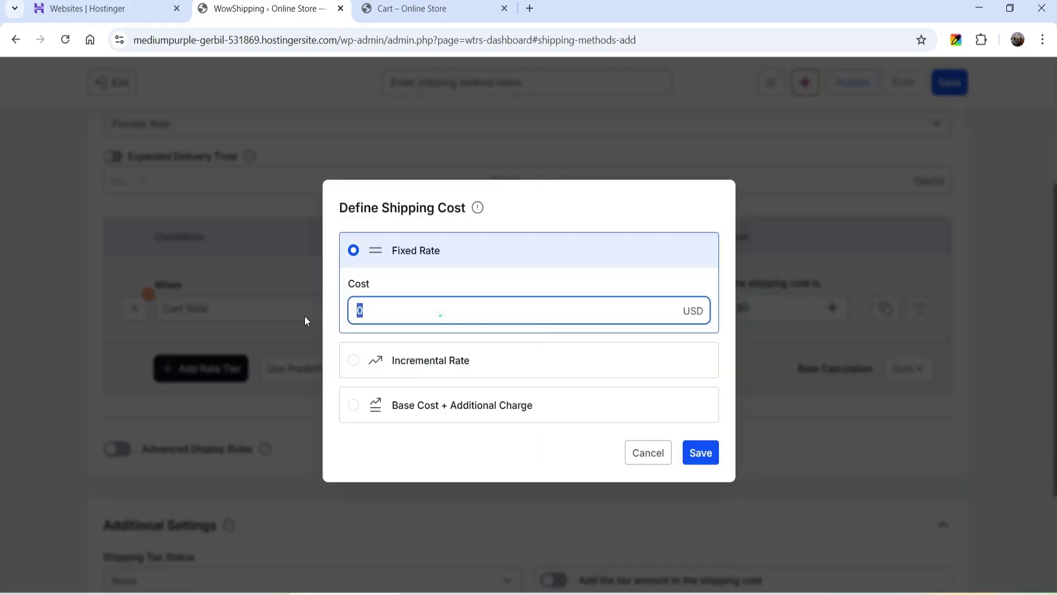
{"action": "type", "text": "20"}
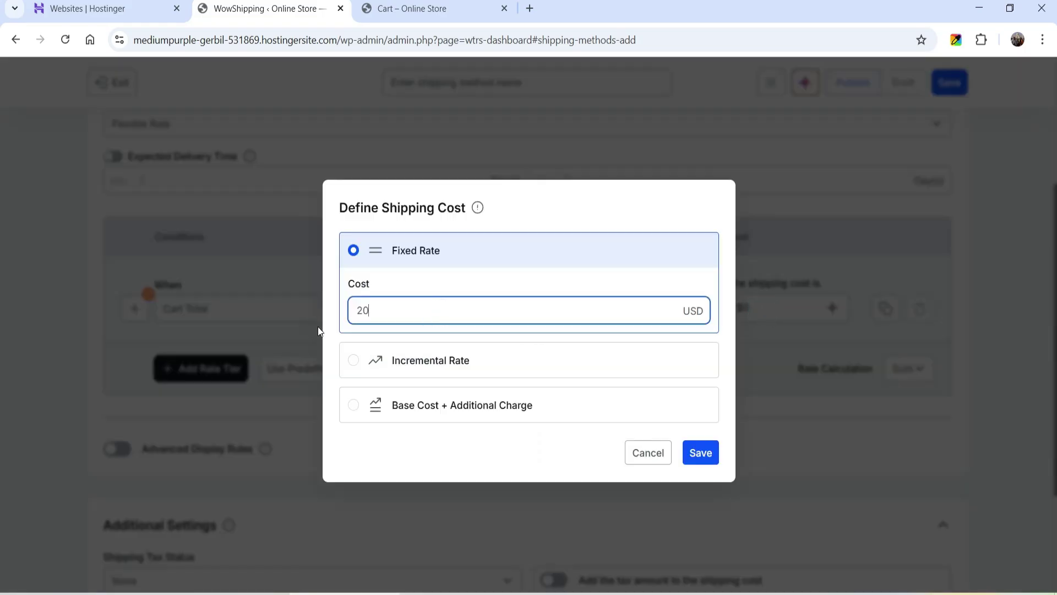
{"action": "left_click", "coordinate": [715, 455]}
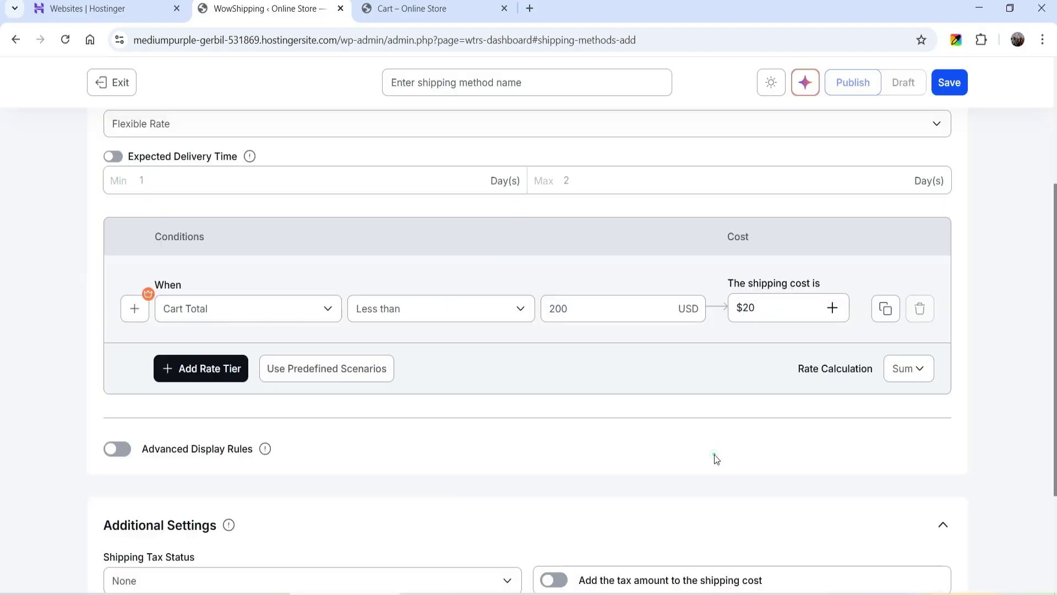
Add a second UK rate tier charging a fixed rate of 30 USD when the Cart Total is greater than 200 USD.
{"action": "left_click", "coordinate": [202, 369]}
{"action": "left_click", "coordinate": [472, 395]}
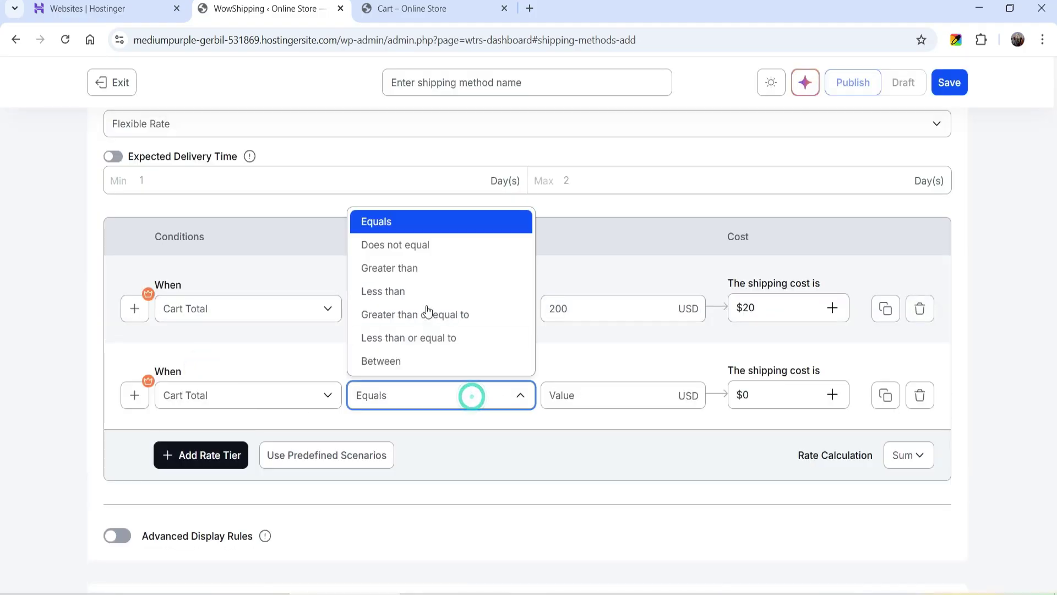
{"action": "left_click", "coordinate": [416, 269]}
{"action": "left_click", "coordinate": [579, 396]}
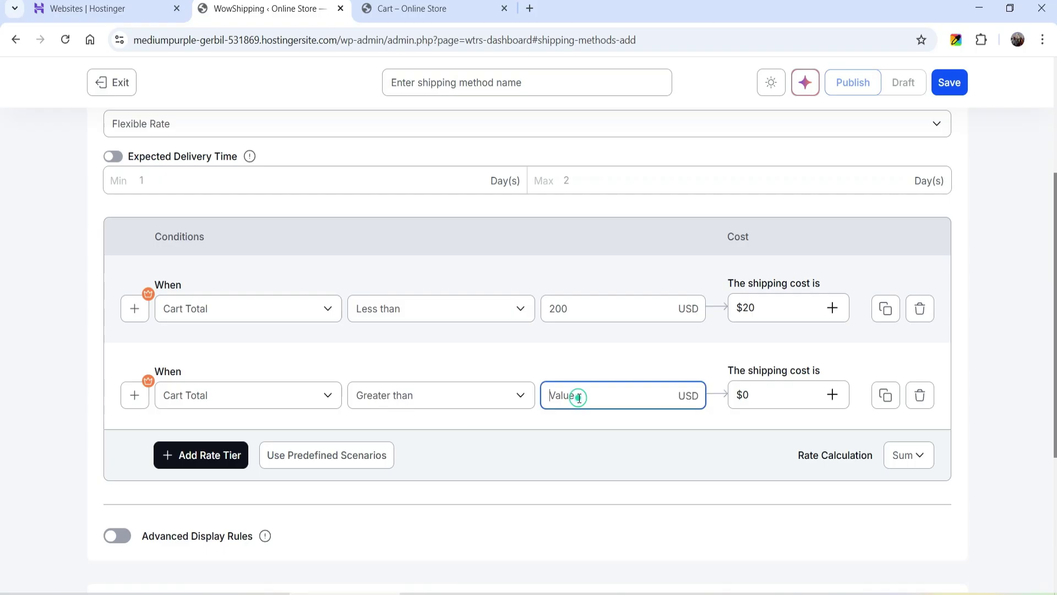
{"action": "type", "text": "200"}
{"action": "left_click", "coordinate": [753, 400]}
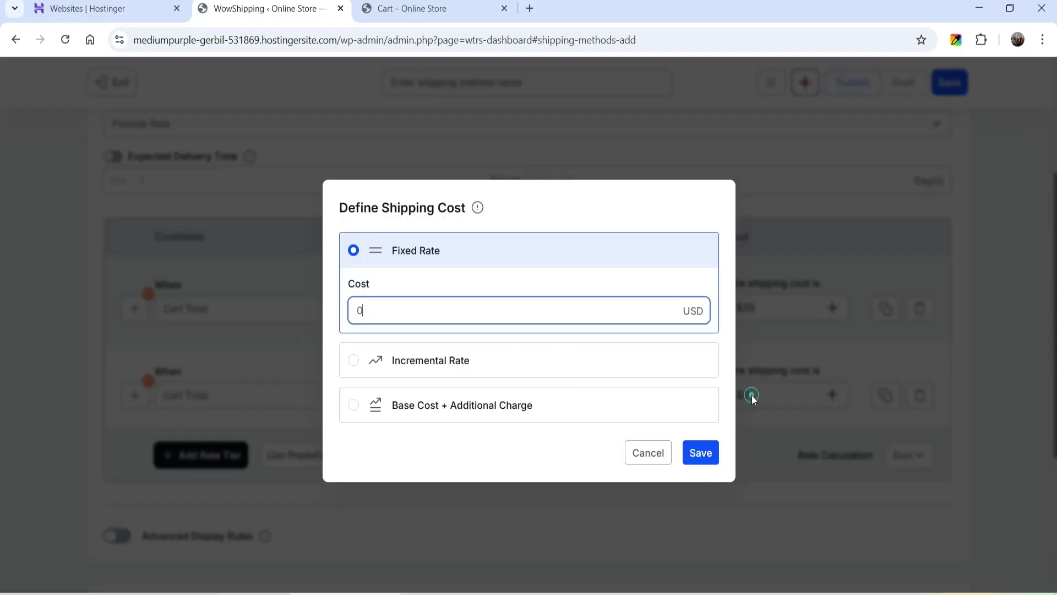
{"action": "double_click", "coordinate": [394, 304]}
{"action": "type", "text": "30"}
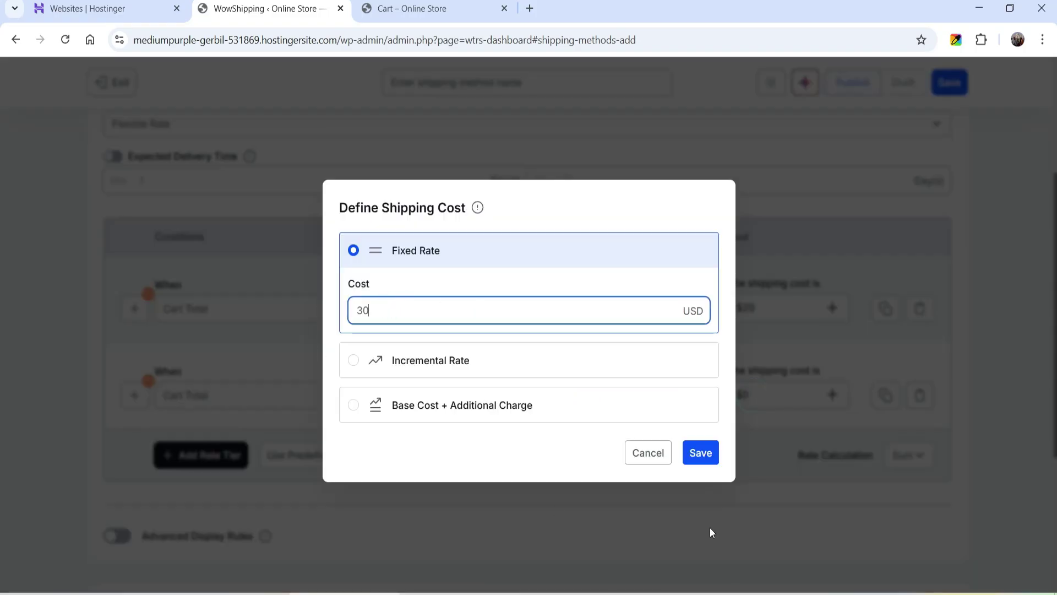
{"action": "left_click", "coordinate": [701, 453]}
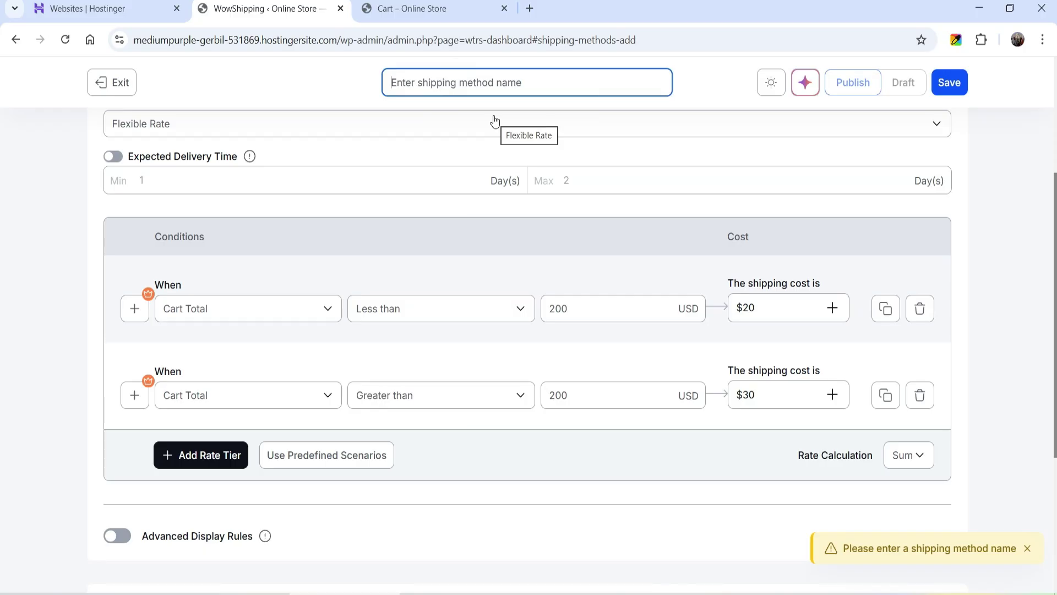
Save the UK shipping method under the name "UK Flex Rate" and go back to the store's cart page.
{"action": "type", "text": "UK Flex Rate"}
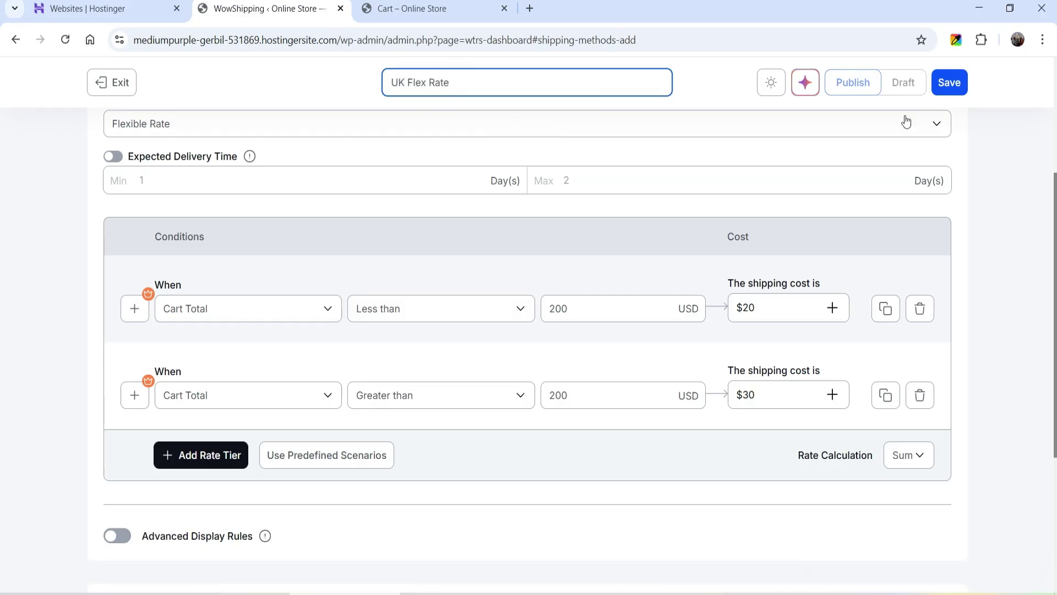
{"action": "left_click", "coordinate": [949, 82]}
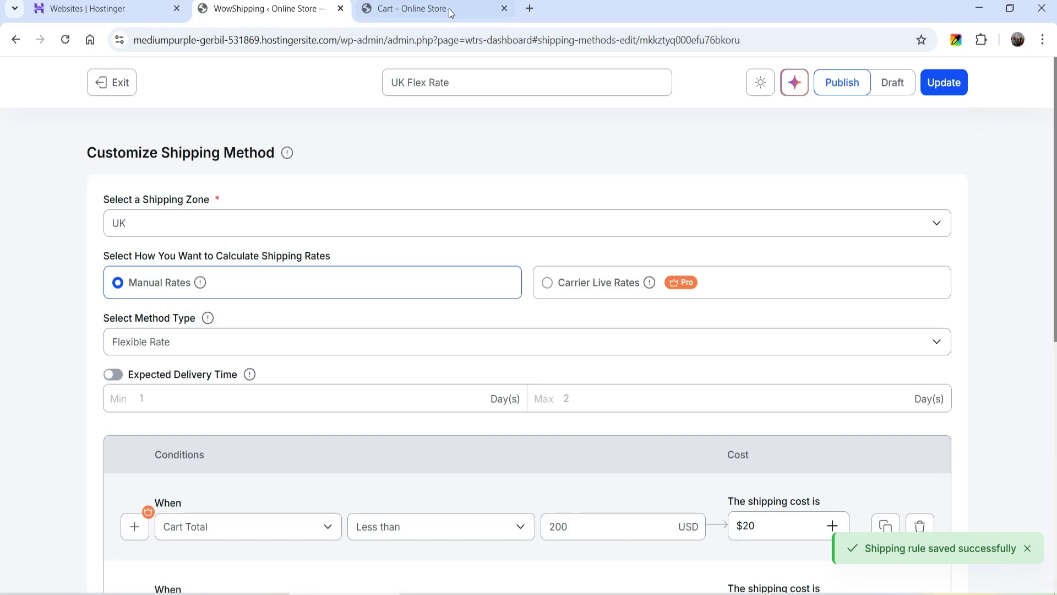
{"action": "left_click", "coordinate": [440, 7]}
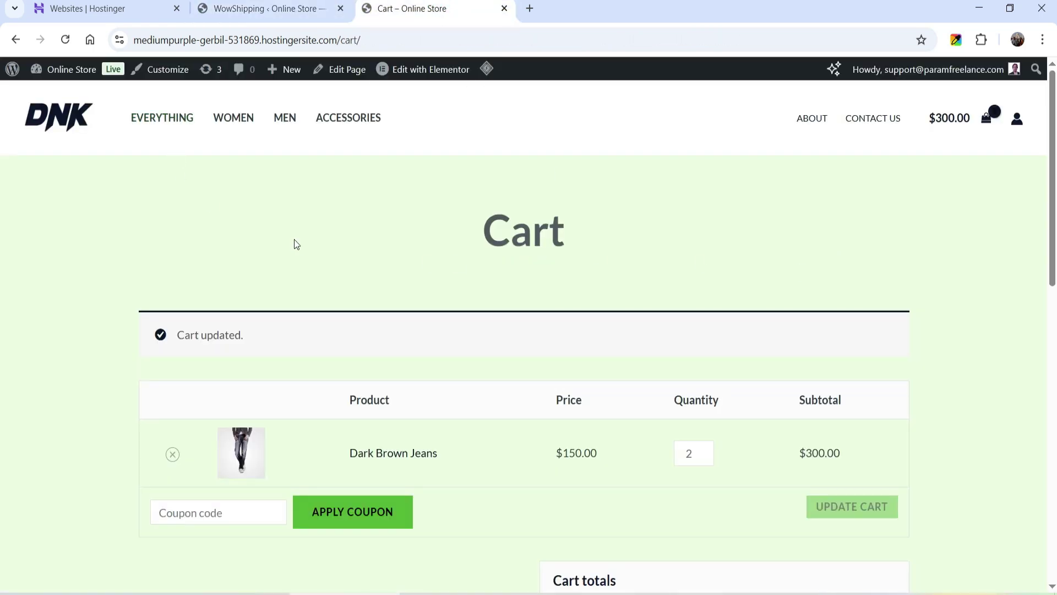
Proceed to checkout and switch the billing country to United Kingdom (UK) to check the shipping charge.
{"action": "scroll", "coordinate": [621, 503], "scroll_direction": "down", "scroll_amount": 7}
{"action": "left_click", "coordinate": [743, 419]}
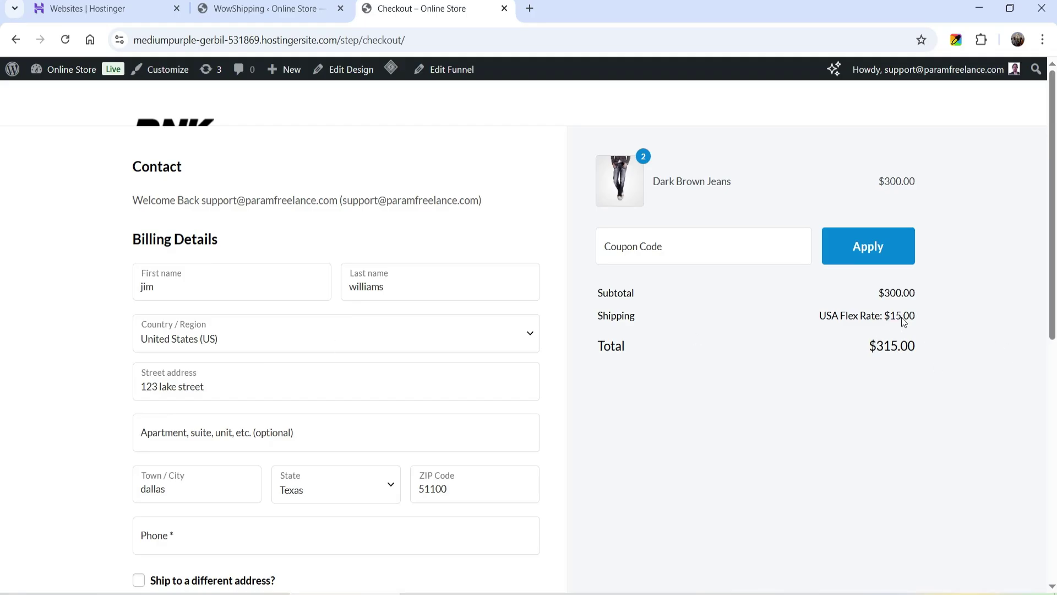
{"action": "left_click", "coordinate": [243, 348]}
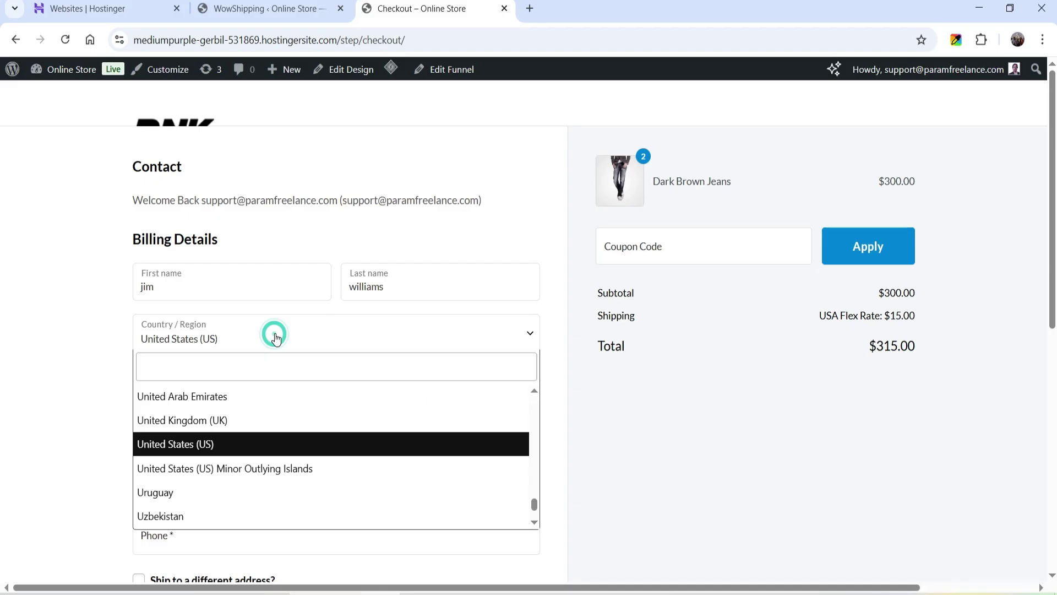
{"action": "left_click", "coordinate": [261, 417]}
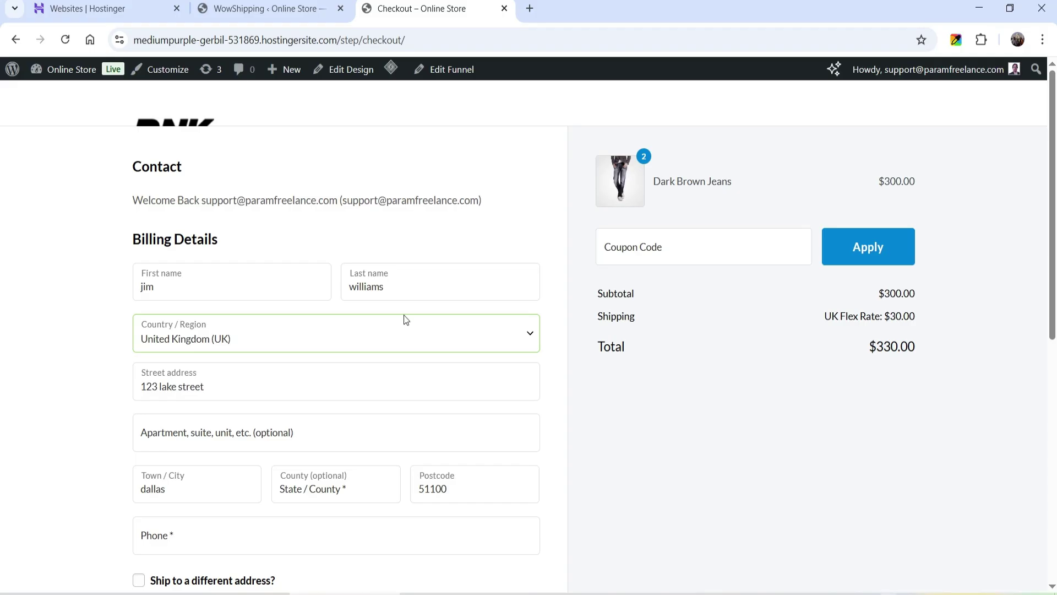
Return to the WowShipping admin page and start a new Flexible Rate shipping method for the USA zone.
{"action": "left_click", "coordinate": [260, 10]}
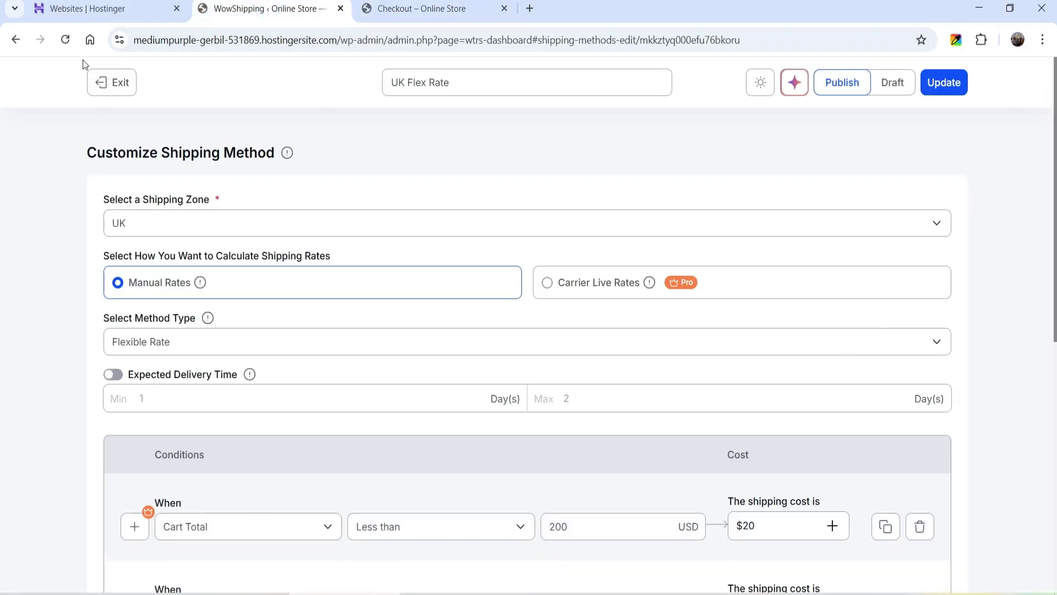
{"action": "left_click", "coordinate": [111, 82]}
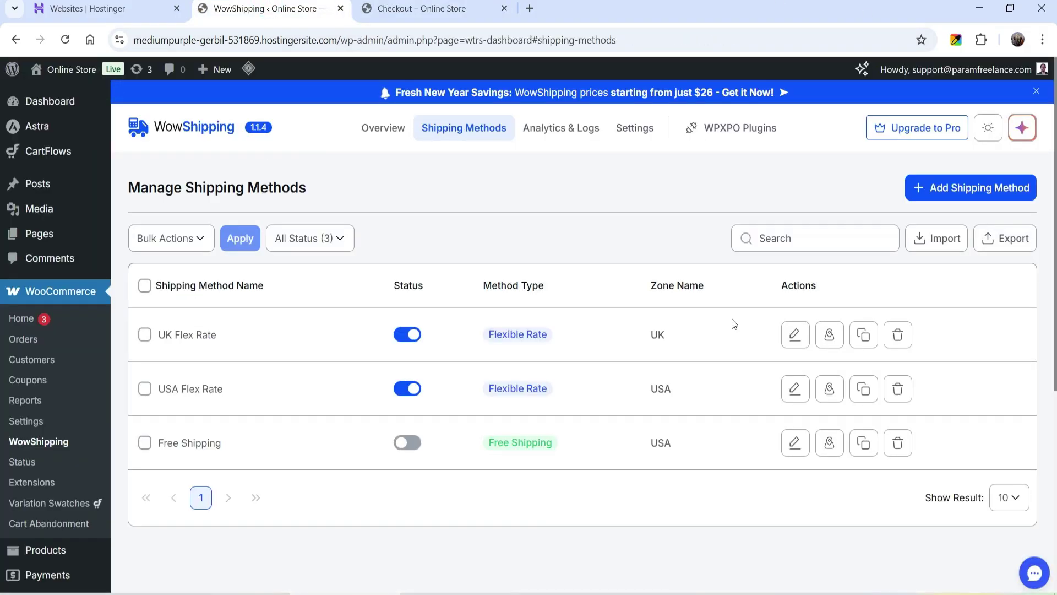
{"action": "left_click", "coordinate": [973, 188]}
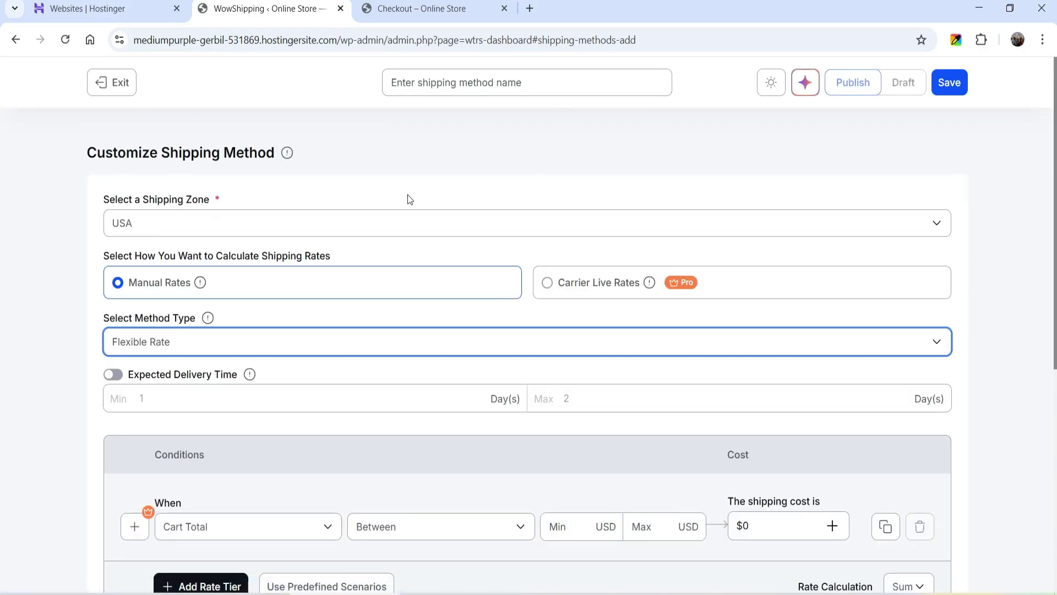
{"action": "double_click", "coordinate": [148, 290]}
{"action": "left_click", "coordinate": [169, 348]}
Make the rate tier apply when the Cart Quantity equals 5 items.
{"action": "scroll", "coordinate": [323, 358], "scroll_direction": "down", "scroll_amount": 4}
{"action": "left_click", "coordinate": [223, 311]}
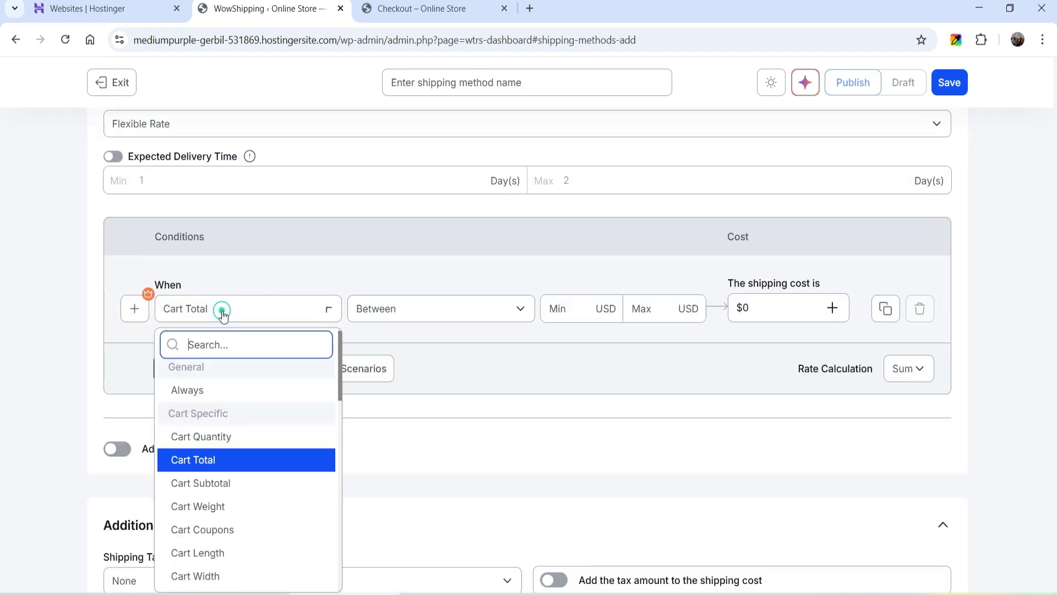
{"action": "left_click", "coordinate": [220, 439]}
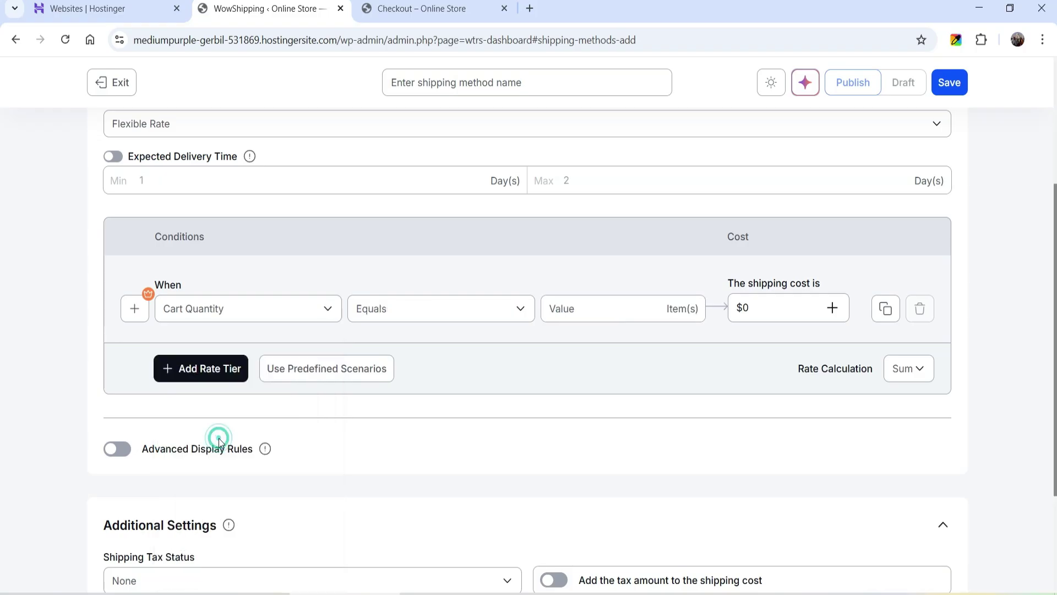
{"action": "left_click", "coordinate": [237, 310]}
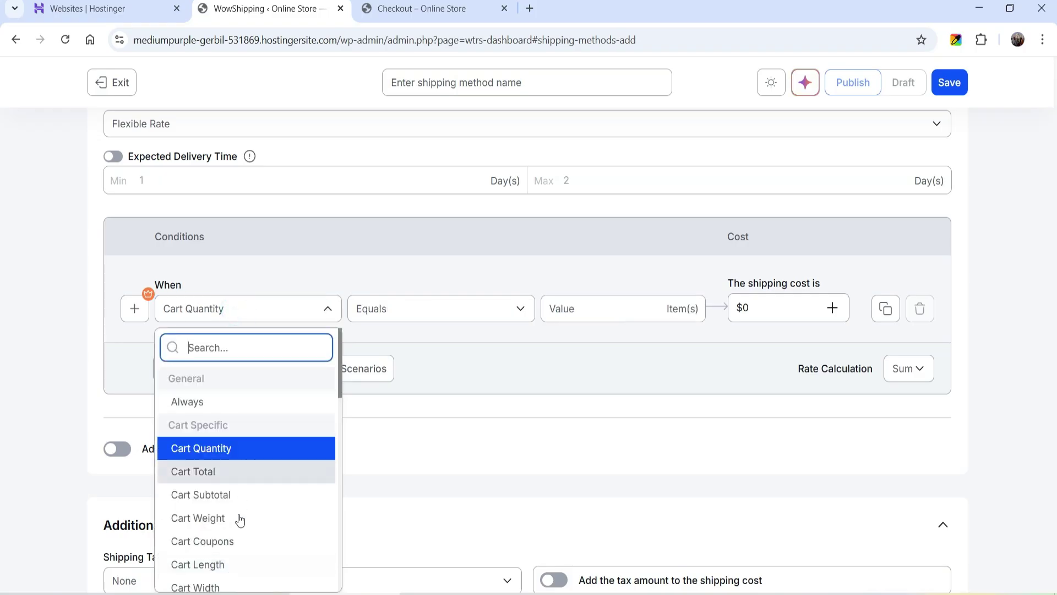
{"action": "left_click", "coordinate": [595, 308]}
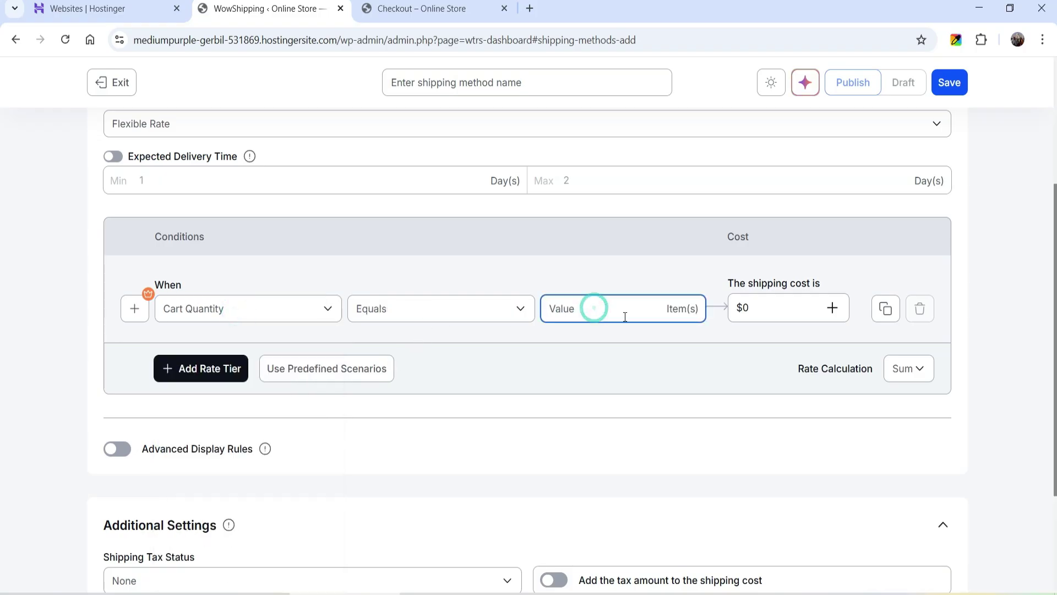
{"action": "type", "text": "5"}
Define the tier's cost as a base cost of 10 USD for the first 5 items plus 1 USD for every additional 1 item.
{"action": "left_click", "coordinate": [754, 308]}
{"action": "type", "text": "10"}
{"action": "left_click", "coordinate": [437, 411]}
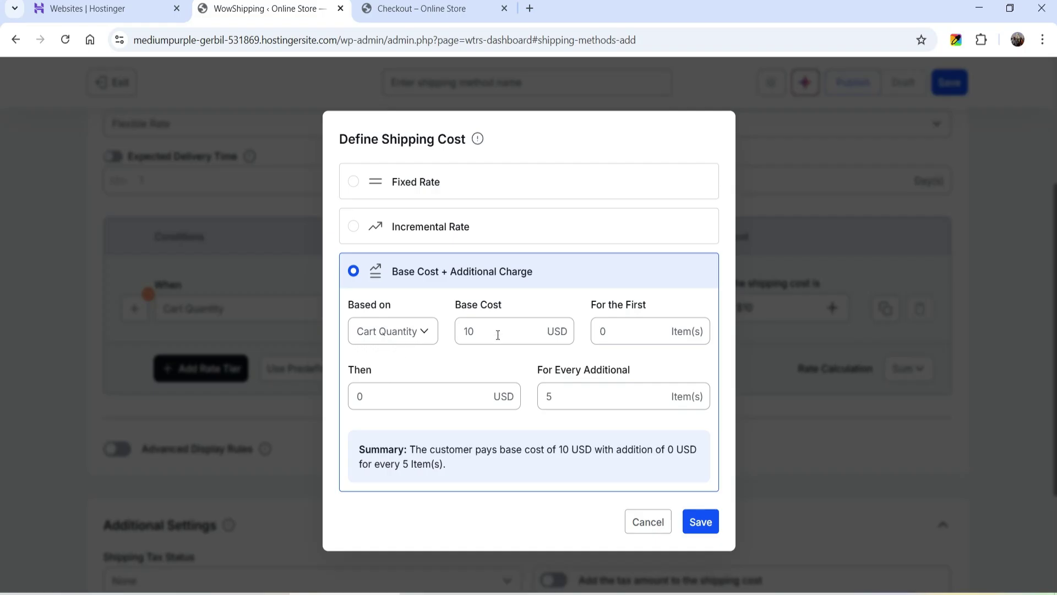
{"action": "double_click", "coordinate": [616, 336]}
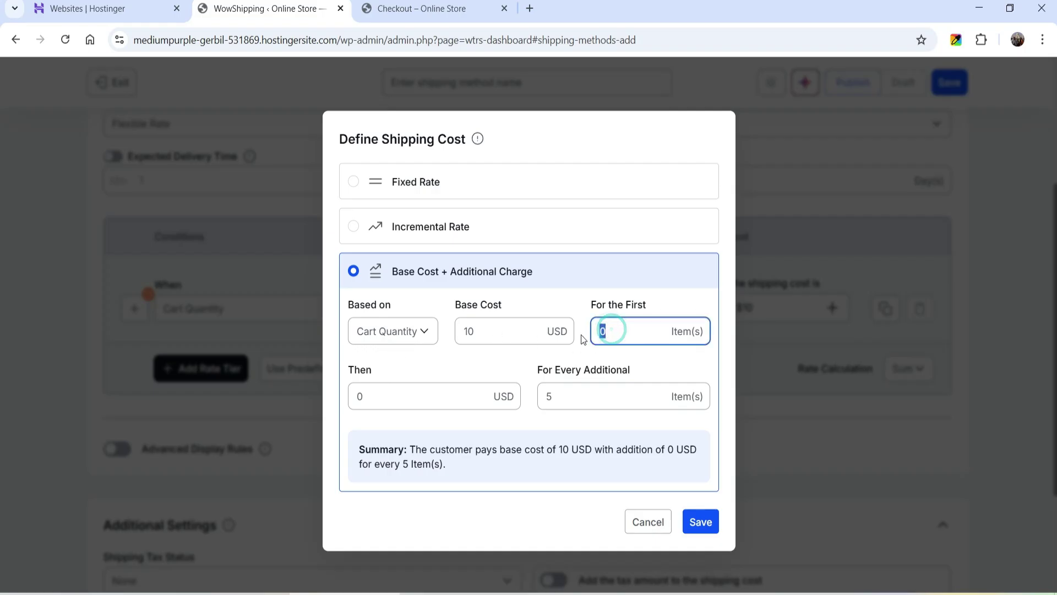
{"action": "type", "text": "5"}
{"action": "double_click", "coordinate": [406, 395]}
{"action": "type", "text": "1"}
{"action": "double_click", "coordinate": [588, 395]}
{"action": "type", "text": "1"}
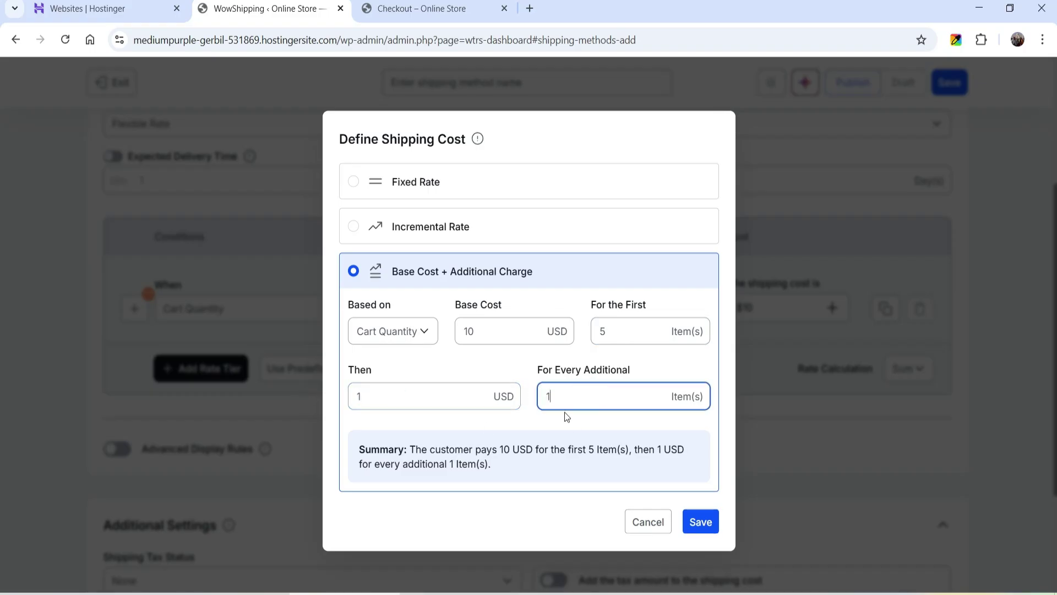
{"action": "left_click", "coordinate": [705, 524]}
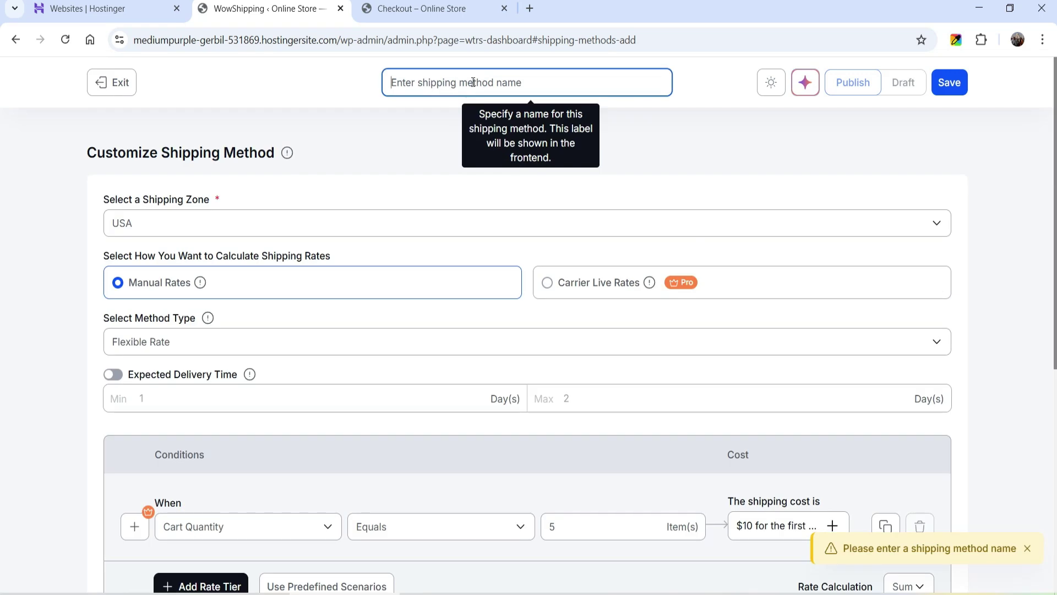
Save the shipping method under the name "Cart Quantity" and disable the USA Flex Rate method in the methods list.
{"action": "type", "text": "Cart Quantity"}
{"action": "left_click", "coordinate": [949, 82]}
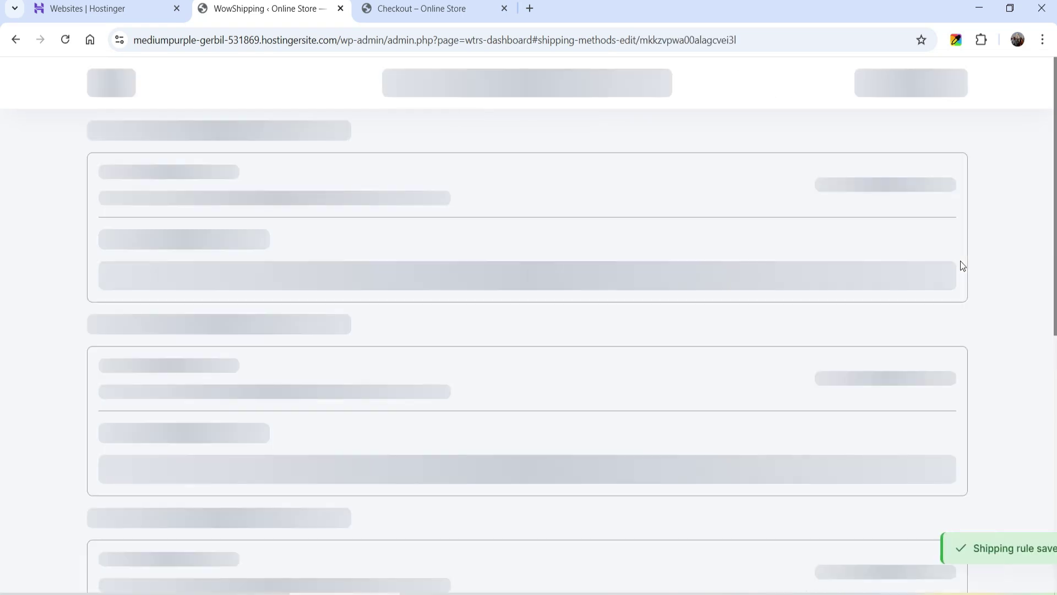
{"action": "left_click", "coordinate": [116, 85]}
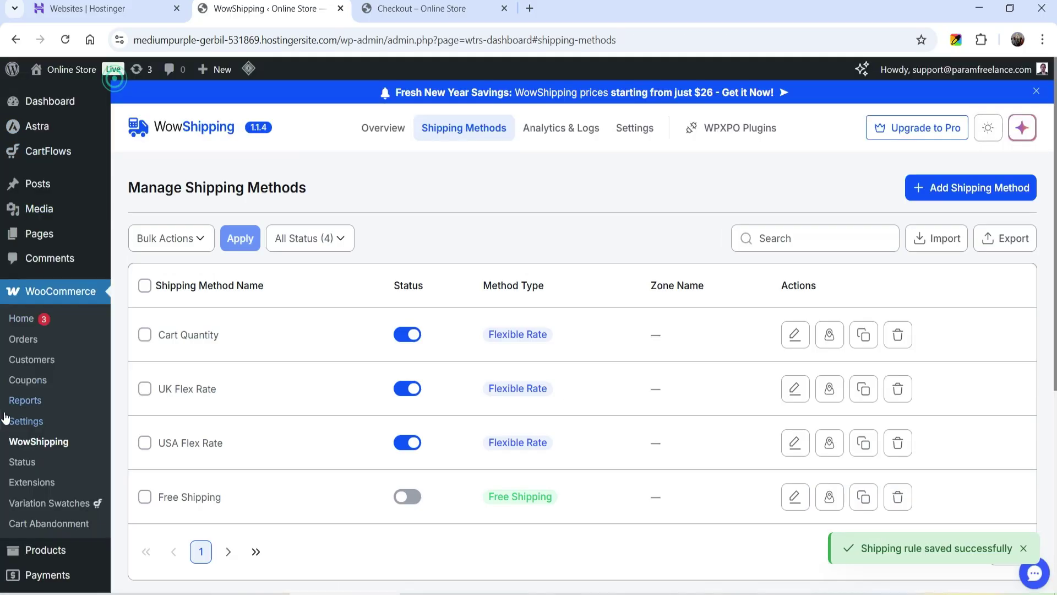
{"action": "scroll", "coordinate": [421, 339], "scroll_direction": "down", "scroll_amount": 3}
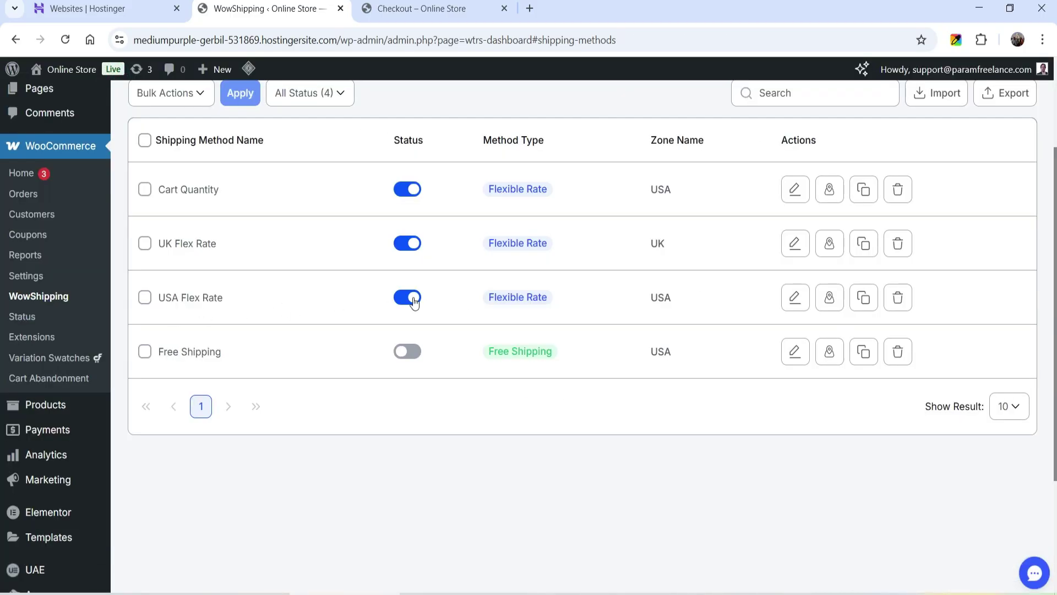
{"action": "left_click", "coordinate": [405, 298]}
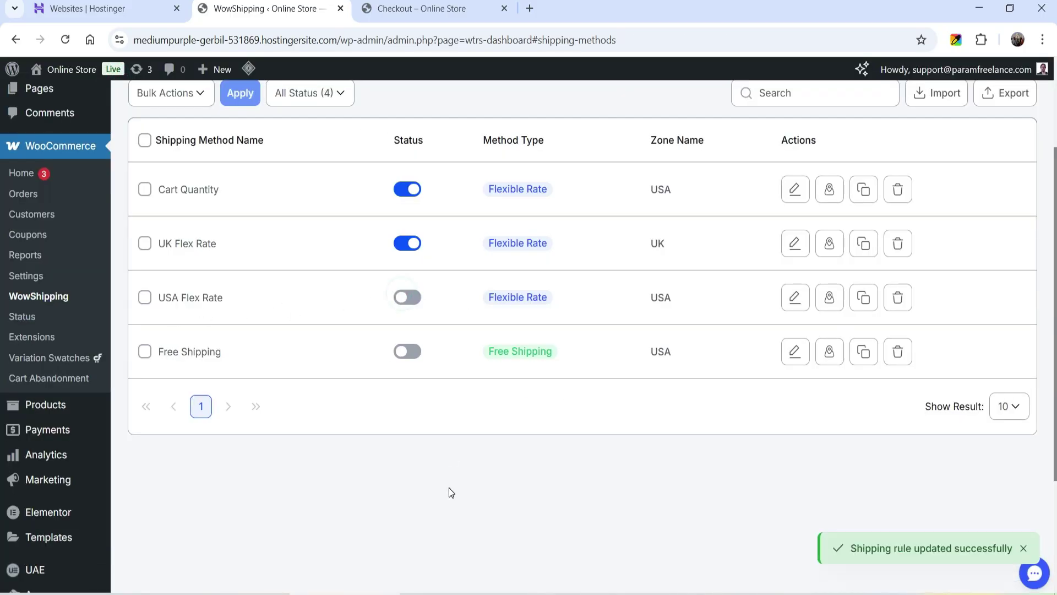
Go back to the store and remove the Dark Brown Jeans from the shopping cart.
{"action": "left_click", "coordinate": [422, 8]}
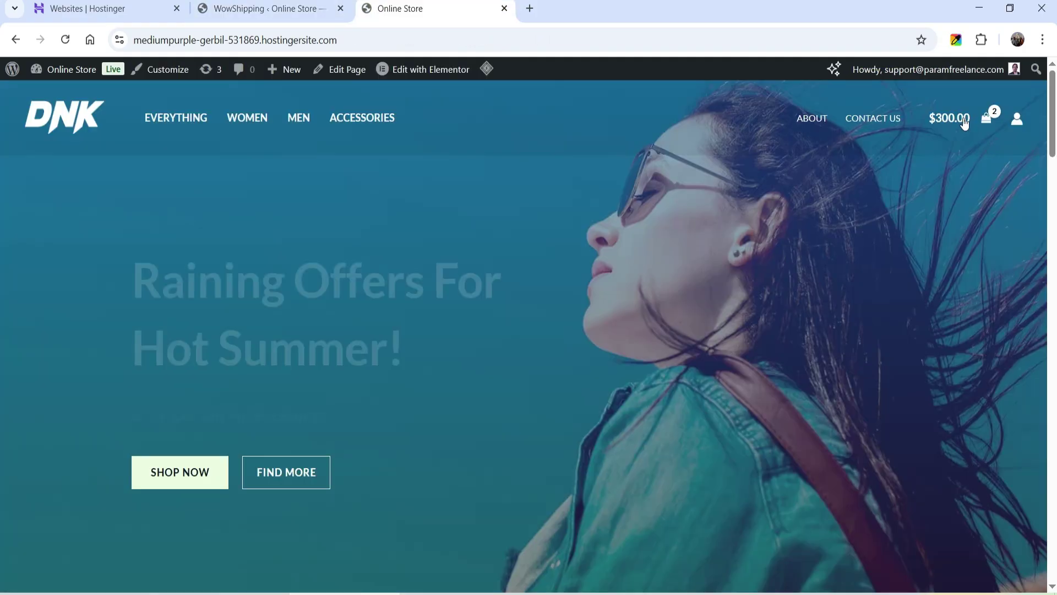
{"action": "left_click", "coordinate": [985, 115]}
{"action": "left_click", "coordinate": [1037, 159]}
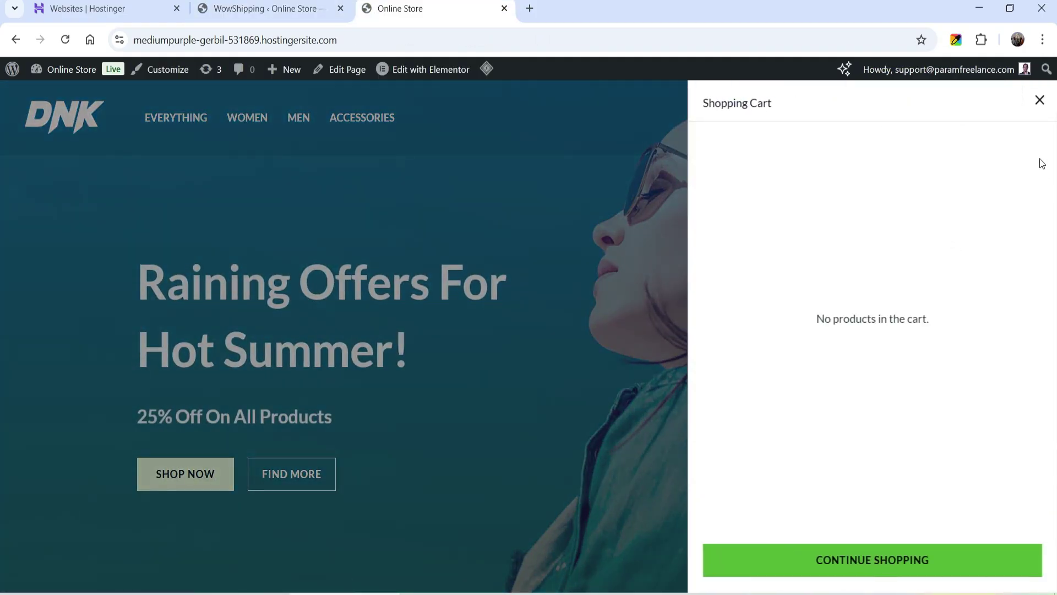
{"action": "left_click", "coordinate": [1040, 102]}
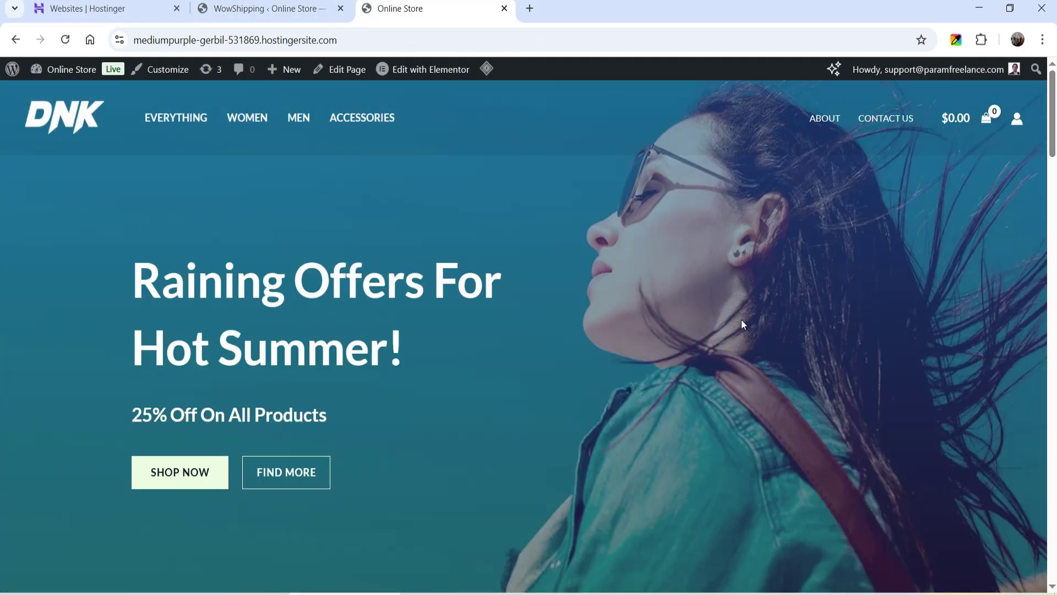
Add Dark Brown Jeans, Blue Denim Jeans, Basic Gray Jeans, DNK Yellow Shoes and Blue Denim Shorts to the cart.
{"action": "scroll", "coordinate": [649, 245], "scroll_direction": "down", "scroll_amount": 10}
{"action": "scroll", "coordinate": [629, 236], "scroll_direction": "down", "scroll_amount": 5}
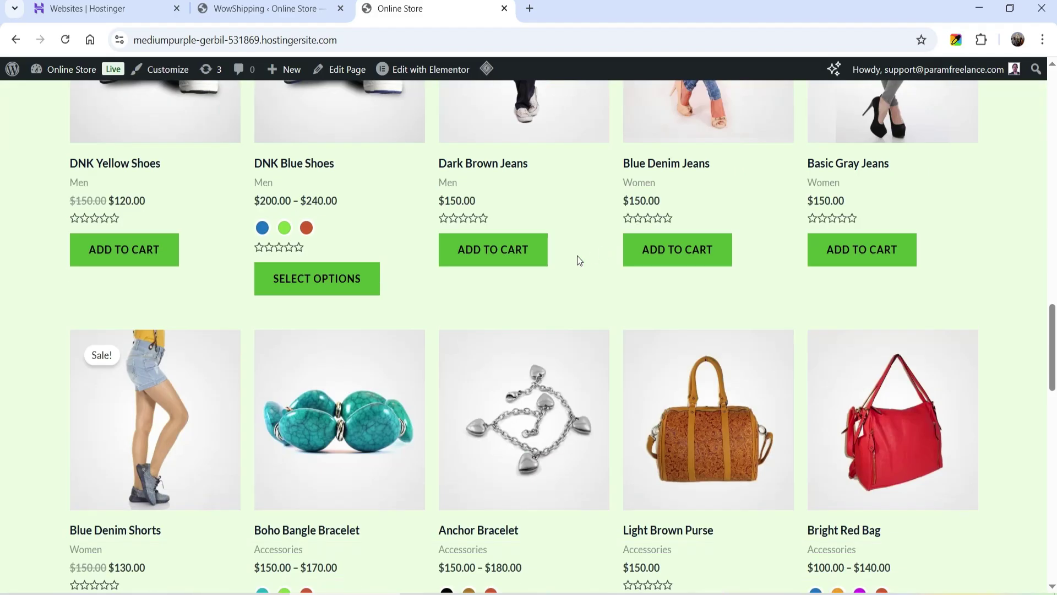
{"action": "left_click", "coordinate": [514, 254]}
{"action": "left_click", "coordinate": [665, 249]}
{"action": "left_click", "coordinate": [862, 256]}
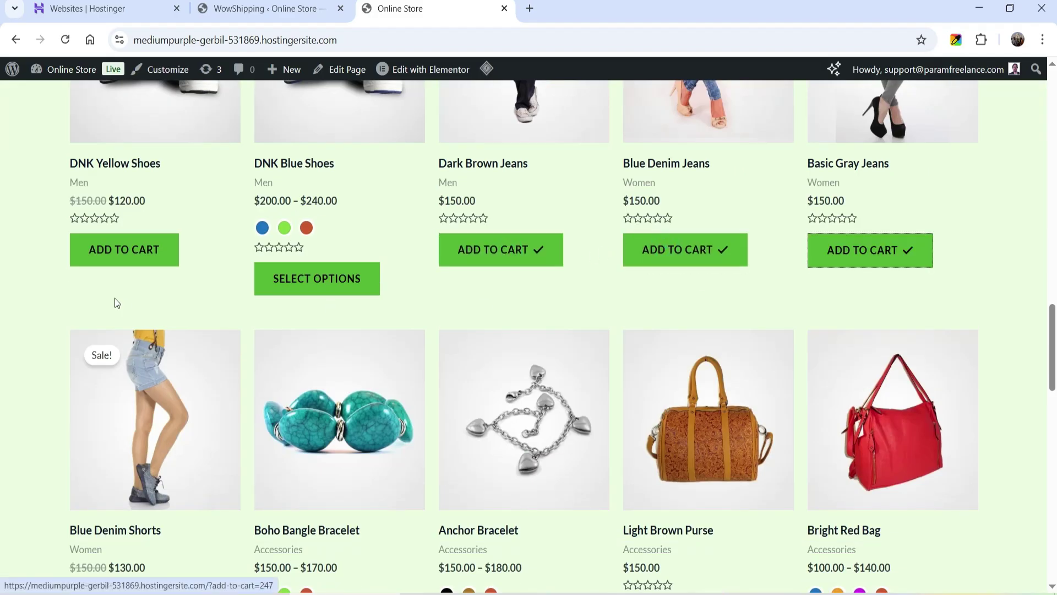
{"action": "left_click", "coordinate": [111, 258]}
{"action": "scroll", "coordinate": [199, 391], "scroll_direction": "down", "scroll_amount": 5}
{"action": "left_click", "coordinate": [130, 336]}
Open the full cart page and examine the Cart Quantity shipping charge in the cart totals.
{"action": "scroll", "coordinate": [1036, 217], "scroll_direction": "up", "scroll_amount": 15}
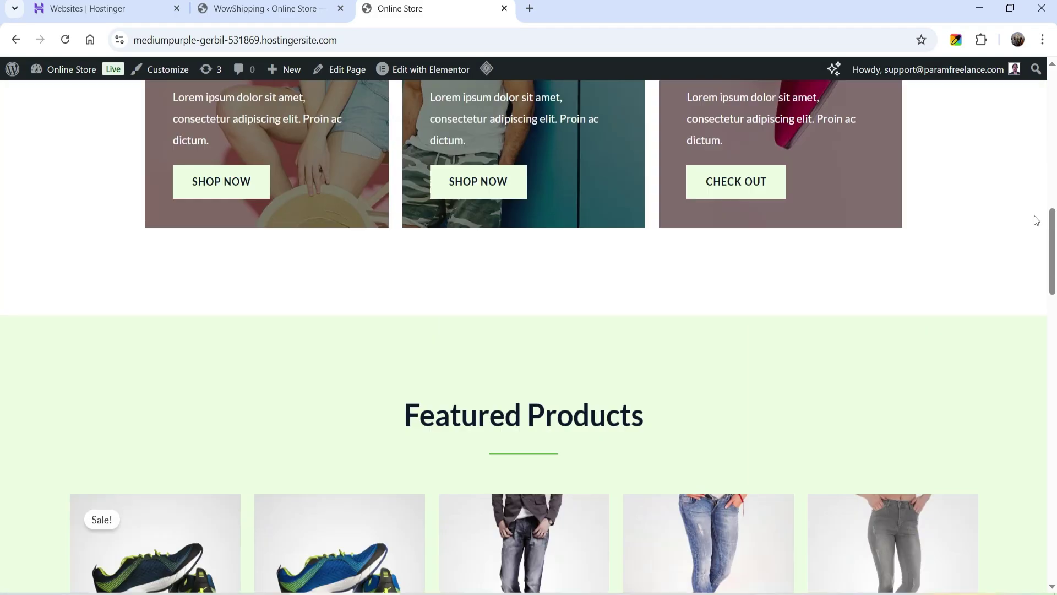
{"action": "left_click", "coordinate": [970, 125]}
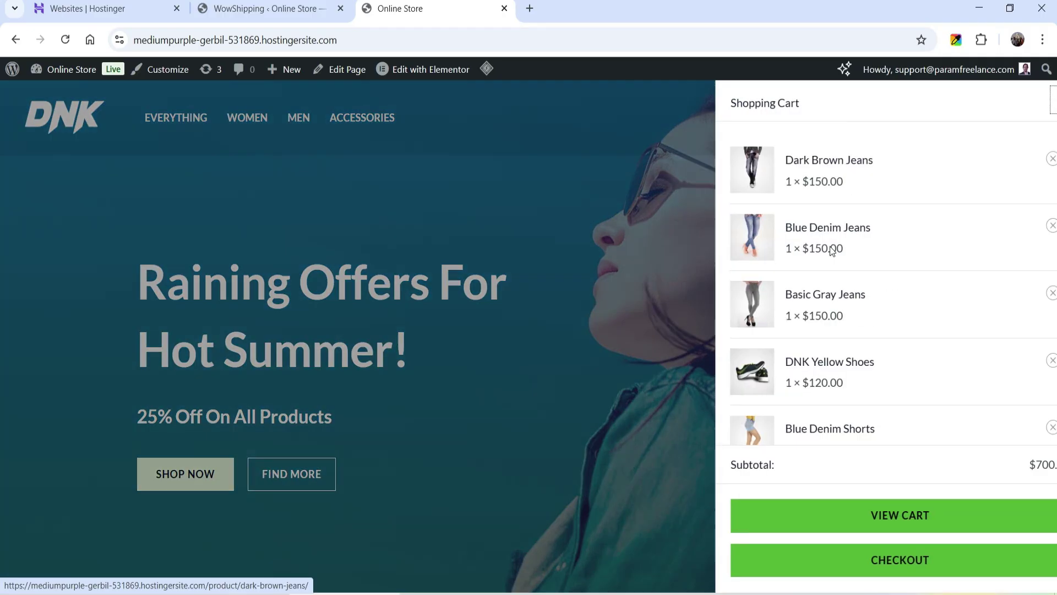
{"action": "left_click", "coordinate": [872, 514]}
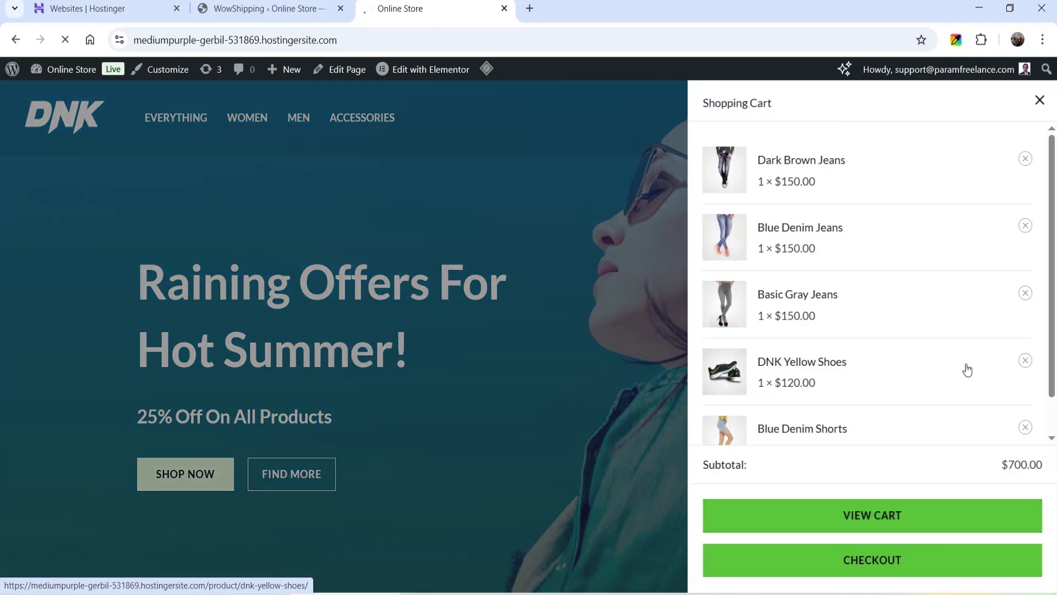
{"action": "scroll", "coordinate": [965, 366], "scroll_direction": "down", "scroll_amount": 10}
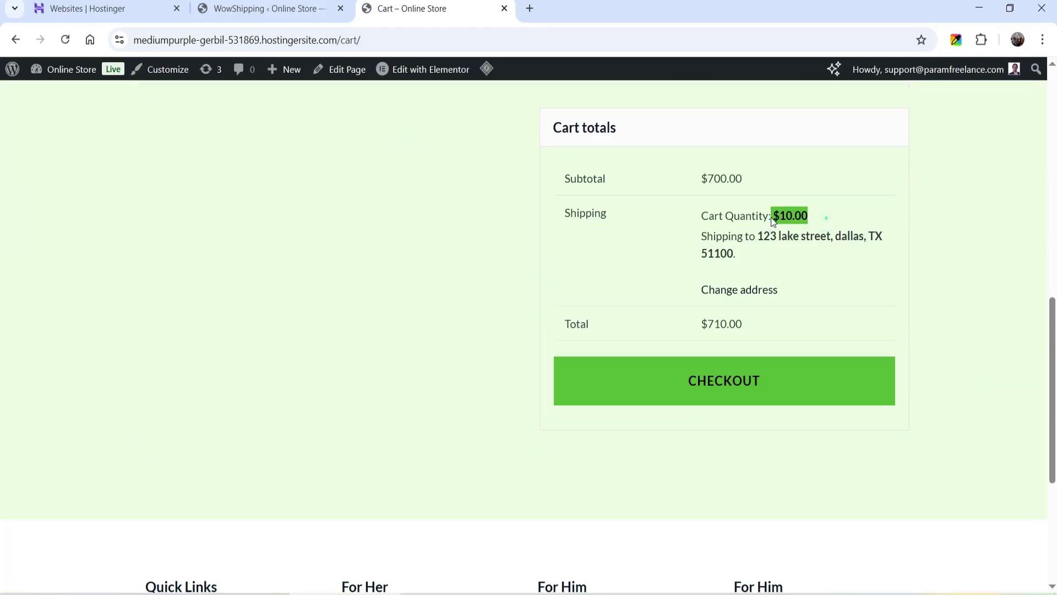
{"action": "left_click", "coordinate": [918, 288]}
{"action": "left_click_drag", "start_coordinate": [756, 224], "coordinate": [769, 226]}
{"action": "scroll", "coordinate": [917, 296], "scroll_direction": "up", "scroll_amount": 5}
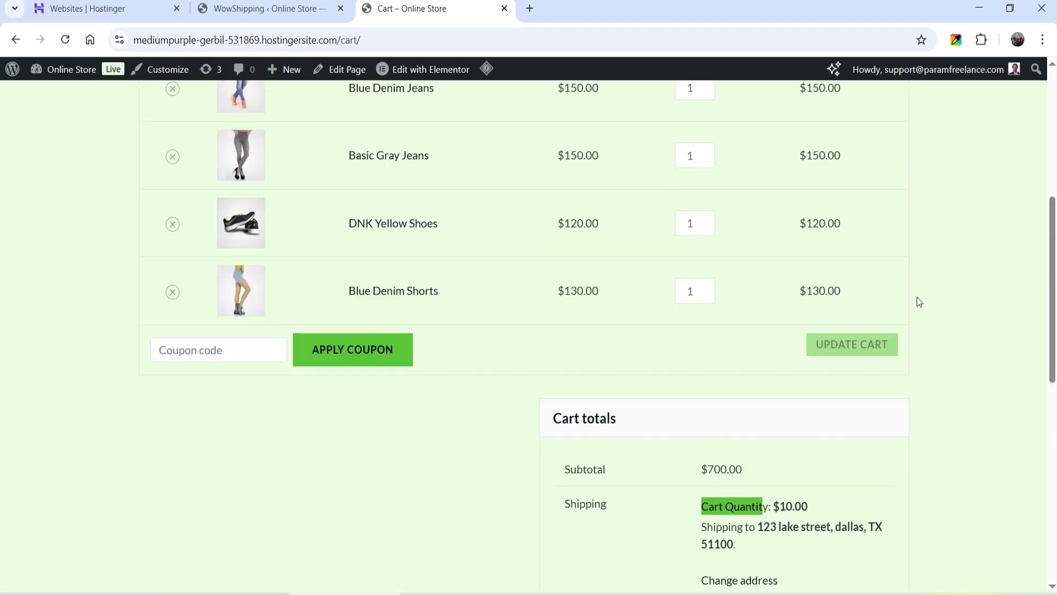
Set the Basic Gray Jeans quantity to 2, update the cart and check the shipping charge.
{"action": "left_click", "coordinate": [705, 221]}
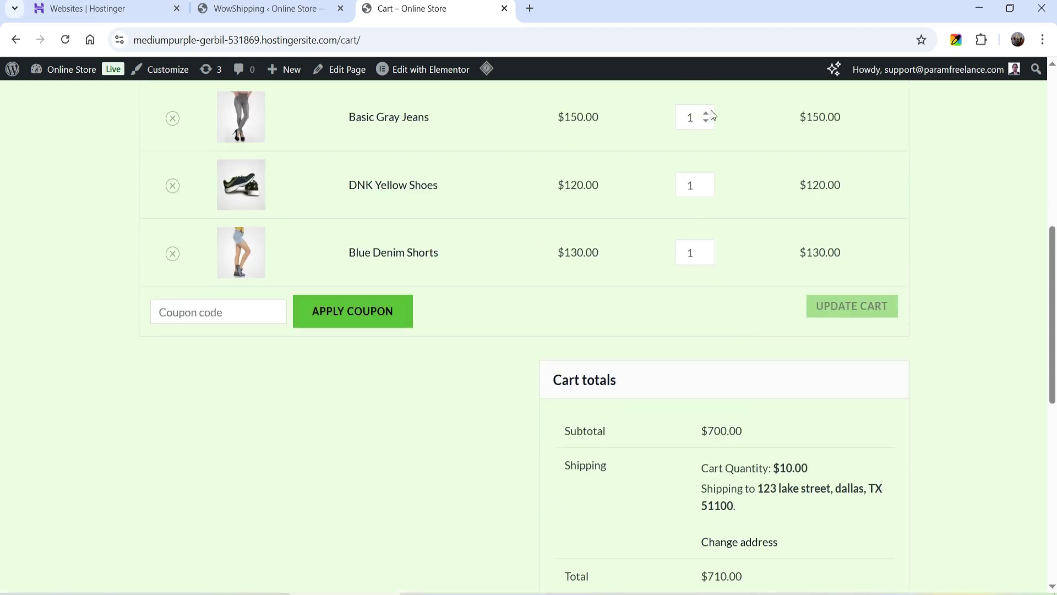
{"action": "left_click", "coordinate": [707, 114]}
{"action": "left_click", "coordinate": [856, 313]}
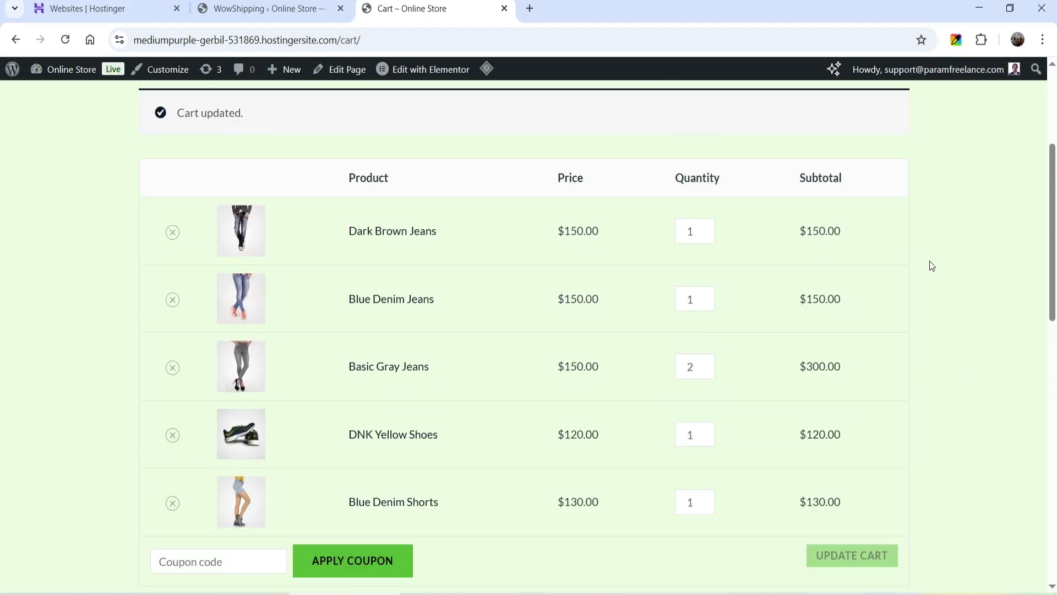
{"action": "scroll", "coordinate": [918, 266], "scroll_direction": "down", "scroll_amount": 6}
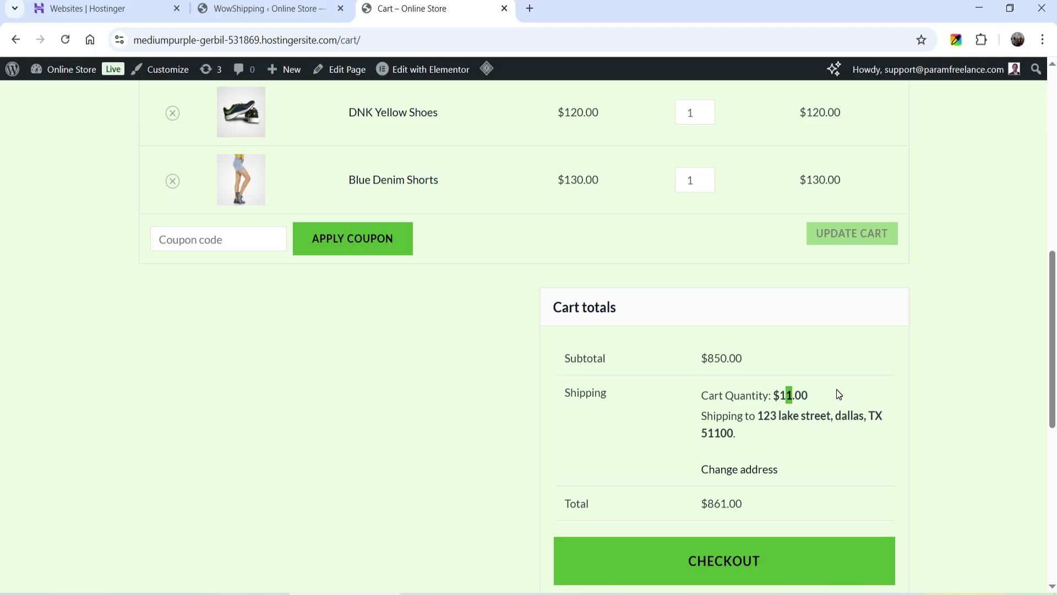
Return to the Cart Quantity method in WowShipping, look through the available rate conditions and exit to the shipping methods list.
{"action": "key", "text": "ctrl+shift+Tab"}
{"action": "left_click", "coordinate": [277, 307]}
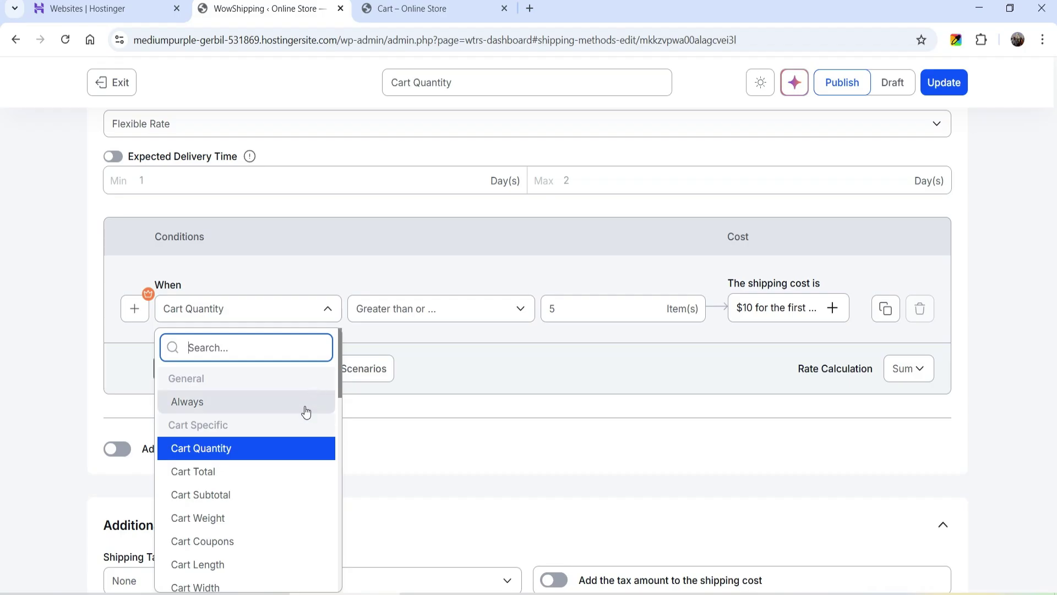
{"action": "scroll", "coordinate": [297, 429], "scroll_direction": "down", "scroll_amount": 5}
{"action": "left_click", "coordinate": [986, 412]}
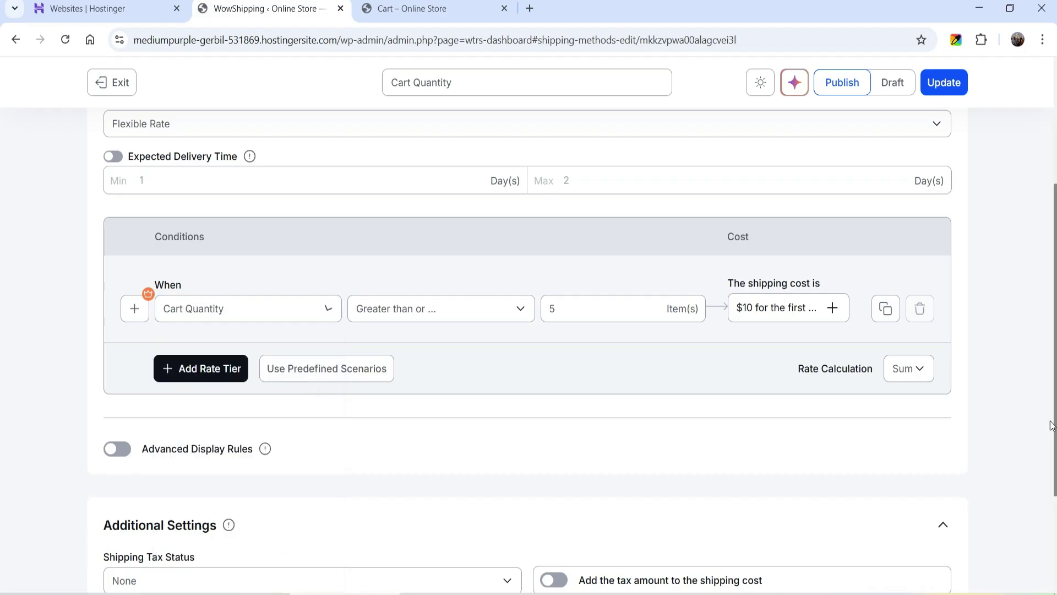
{"action": "scroll", "coordinate": [989, 368], "scroll_direction": "up", "scroll_amount": 3}
{"action": "scroll", "coordinate": [990, 372], "scroll_direction": "up", "scroll_amount": 1}
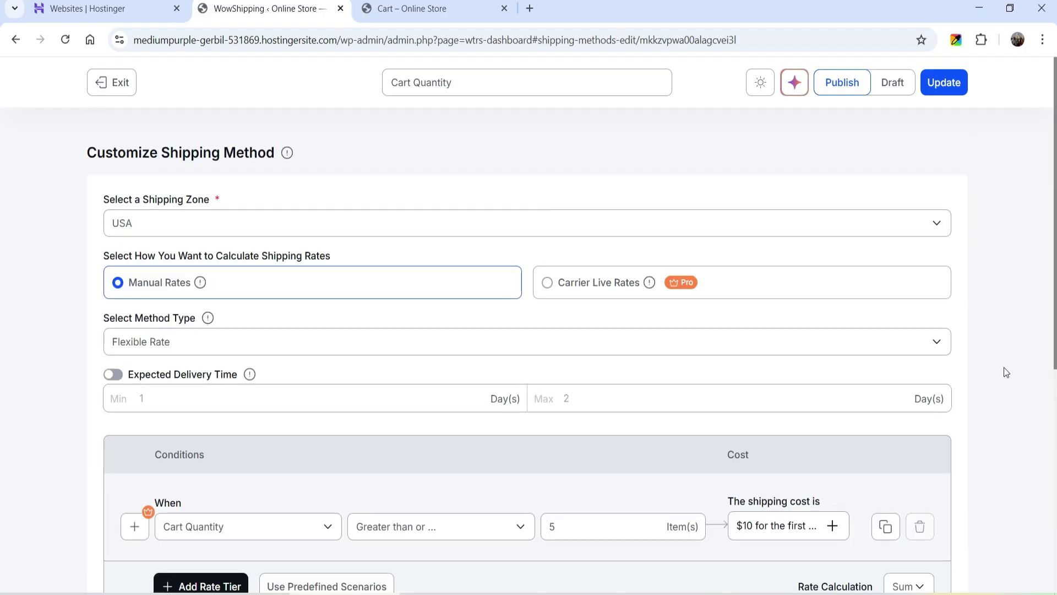
{"action": "left_click", "coordinate": [123, 90]}
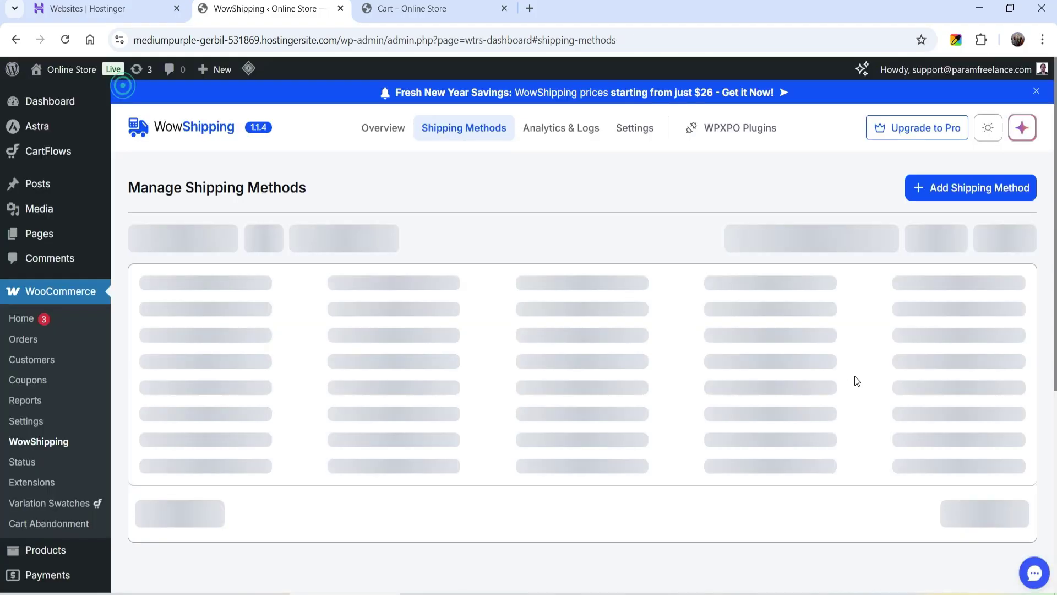
Upload the table-rate-shipping-pro-v104 plugin file from the Desktop, then install and activate it in WordPress.
{"action": "scroll", "coordinate": [63, 366], "scroll_direction": "down", "scroll_amount": 4}
{"action": "scroll", "coordinate": [64, 366], "scroll_direction": "down", "scroll_amount": 1}
{"action": "mouse_move", "coordinate": [56, 442]}
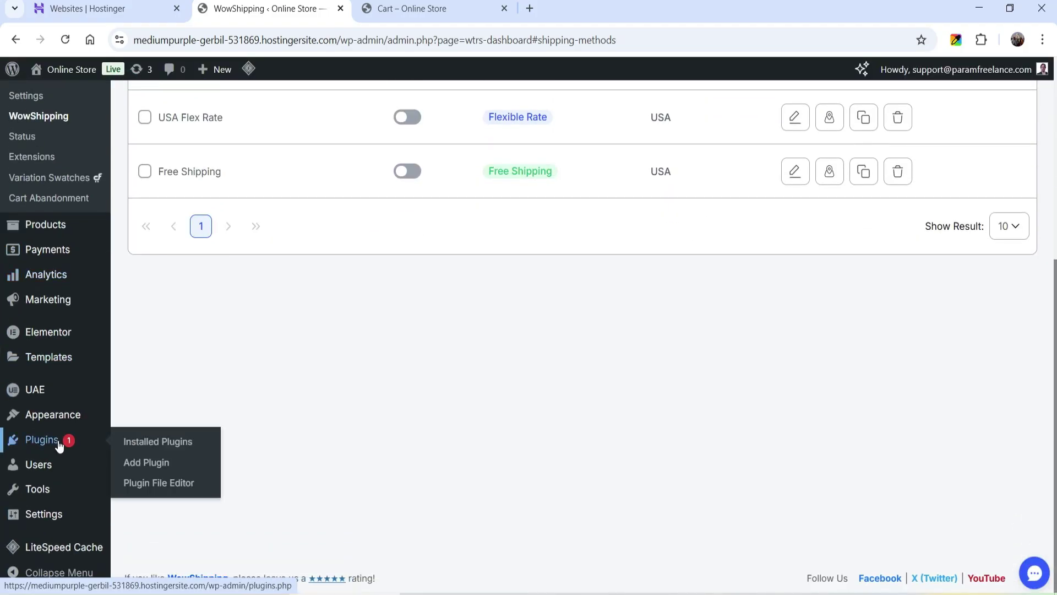
{"action": "left_click", "coordinate": [165, 461]}
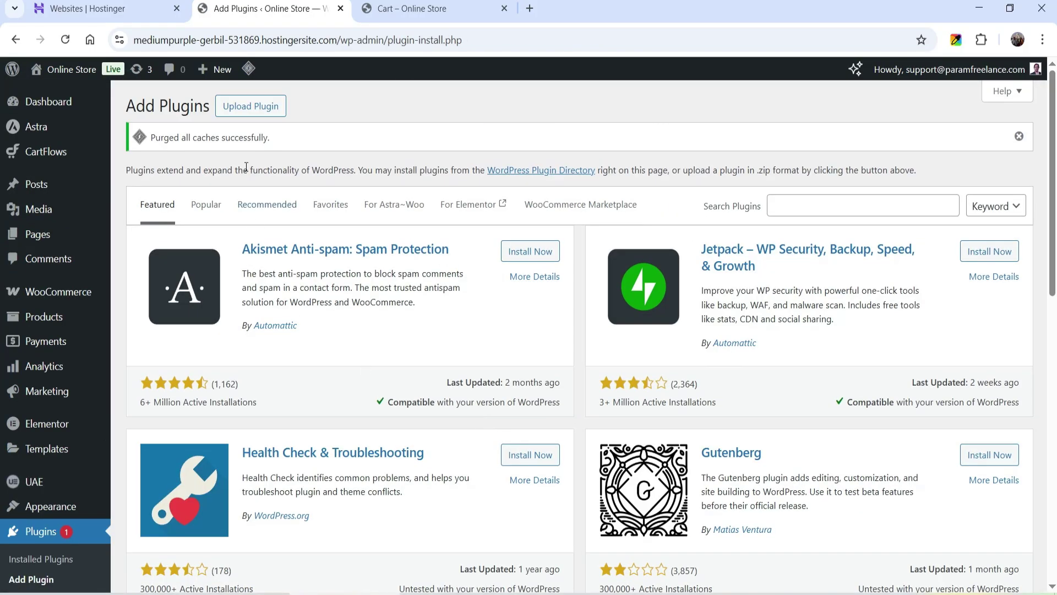
{"action": "left_click", "coordinate": [252, 106]}
{"action": "left_click", "coordinate": [492, 282]}
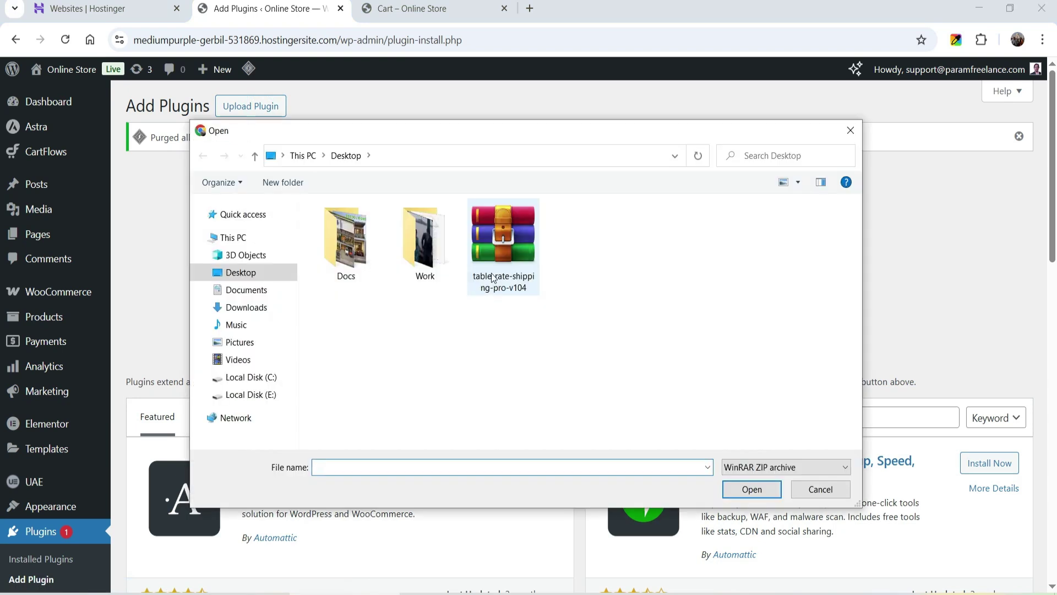
{"action": "double_click", "coordinate": [500, 248]}
{"action": "left_click", "coordinate": [682, 279]}
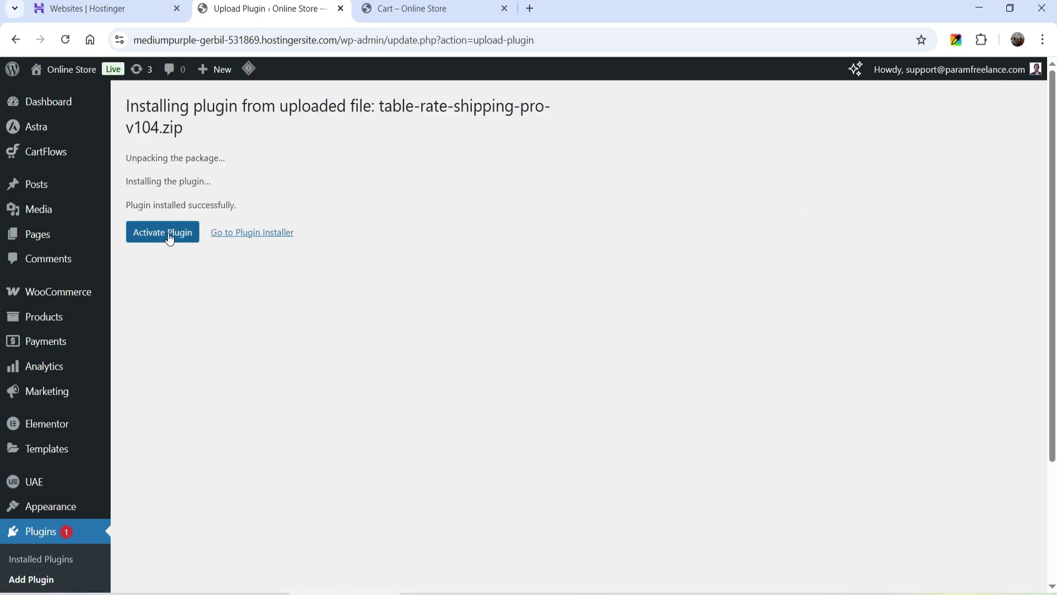
{"action": "left_click", "coordinate": [168, 234]}
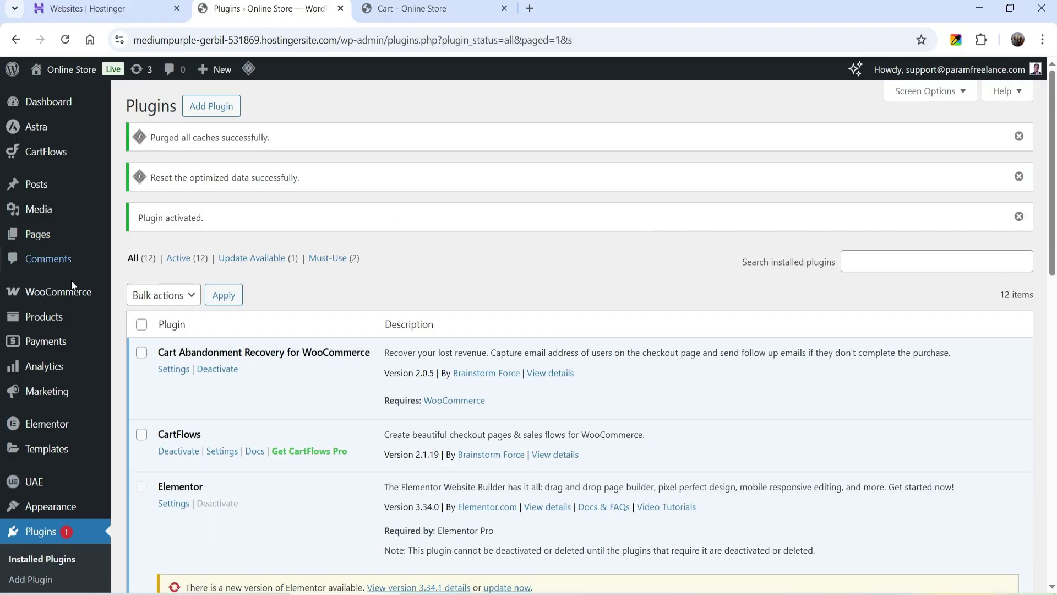
Open WowShipping from the WooCommerce section and examine its license management page.
{"action": "mouse_move", "coordinate": [55, 291]}
{"action": "left_click", "coordinate": [130, 412]}
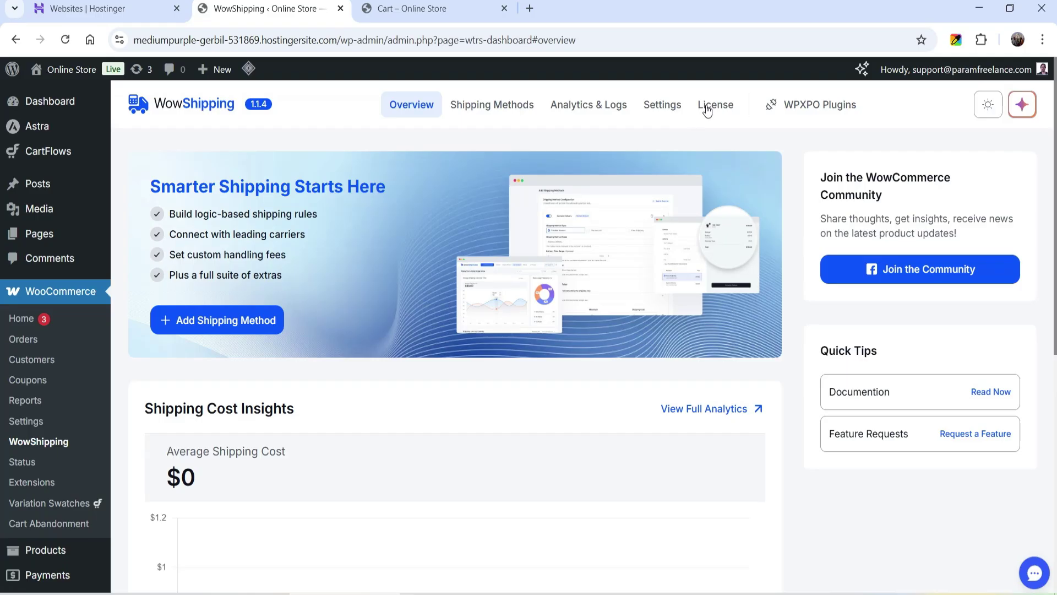
{"action": "left_click", "coordinate": [708, 110]}
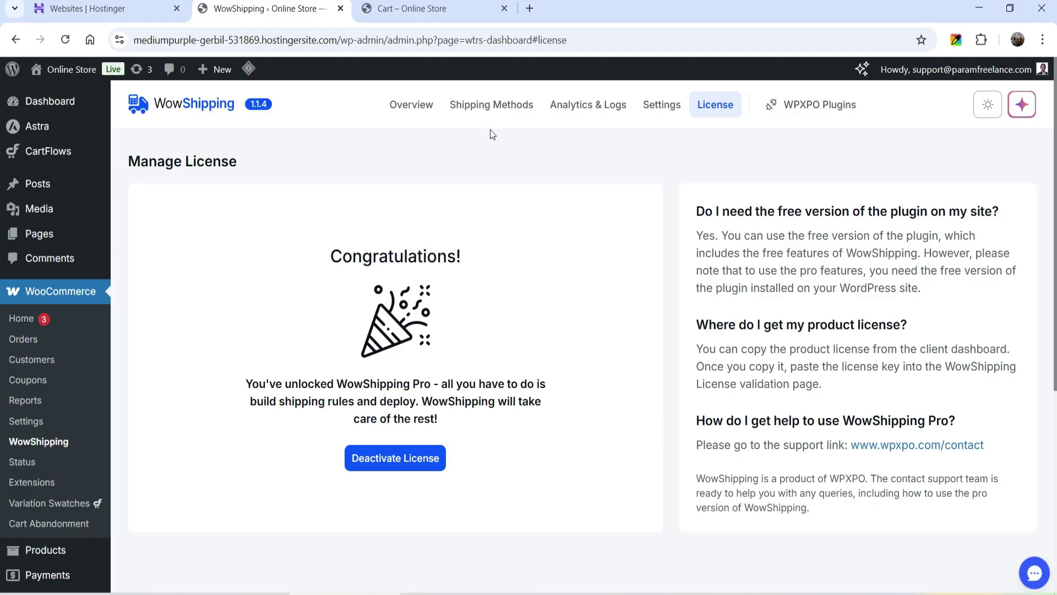
Return to the shipping methods list, enable the USA Flex Rate method and open it for editing.
{"action": "left_click", "coordinate": [493, 110]}
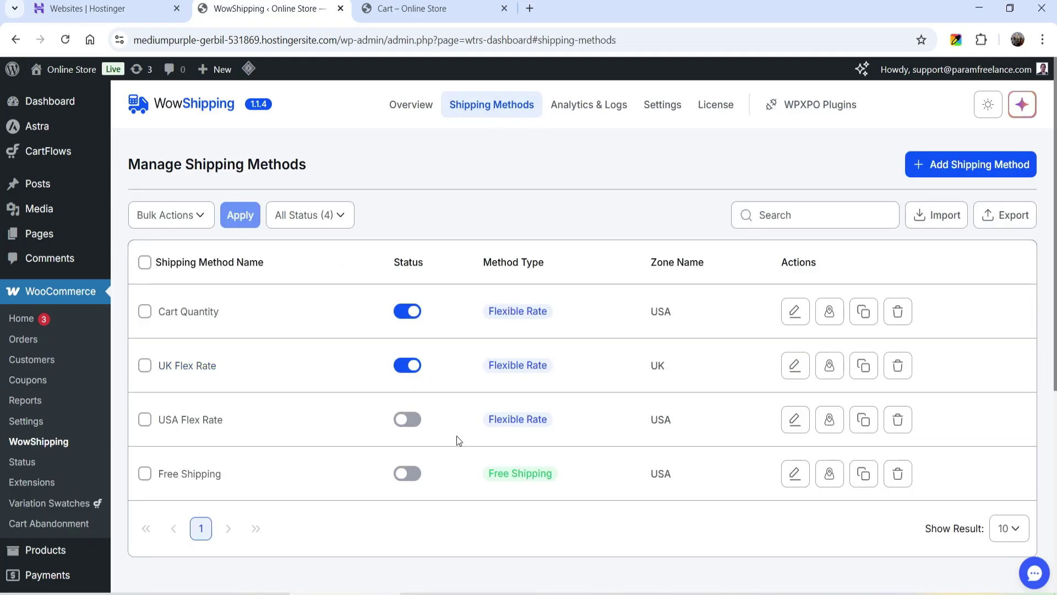
{"action": "left_click", "coordinate": [408, 420]}
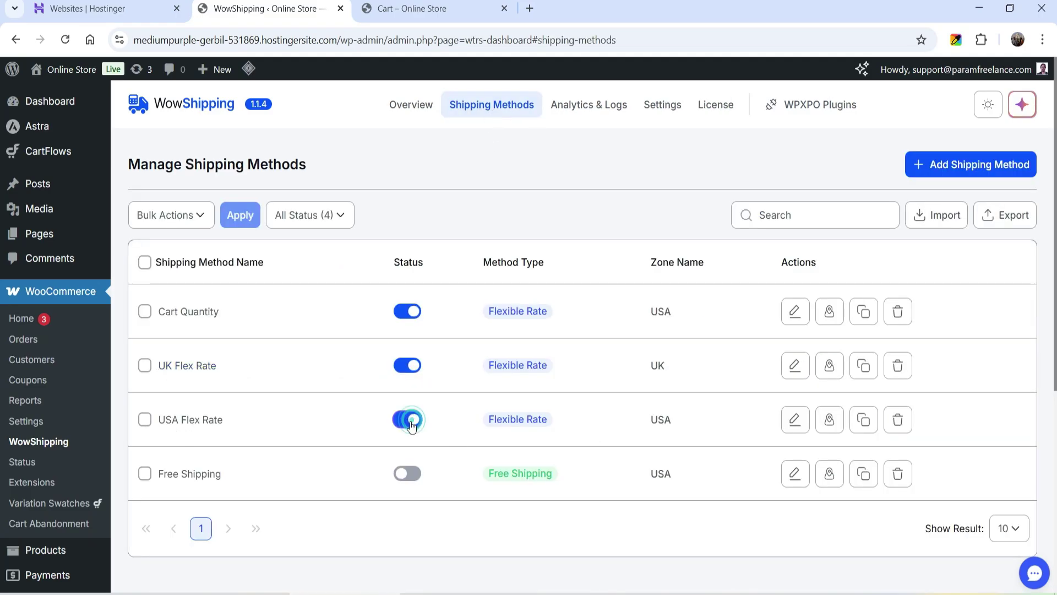
{"action": "left_click", "coordinate": [795, 421]}
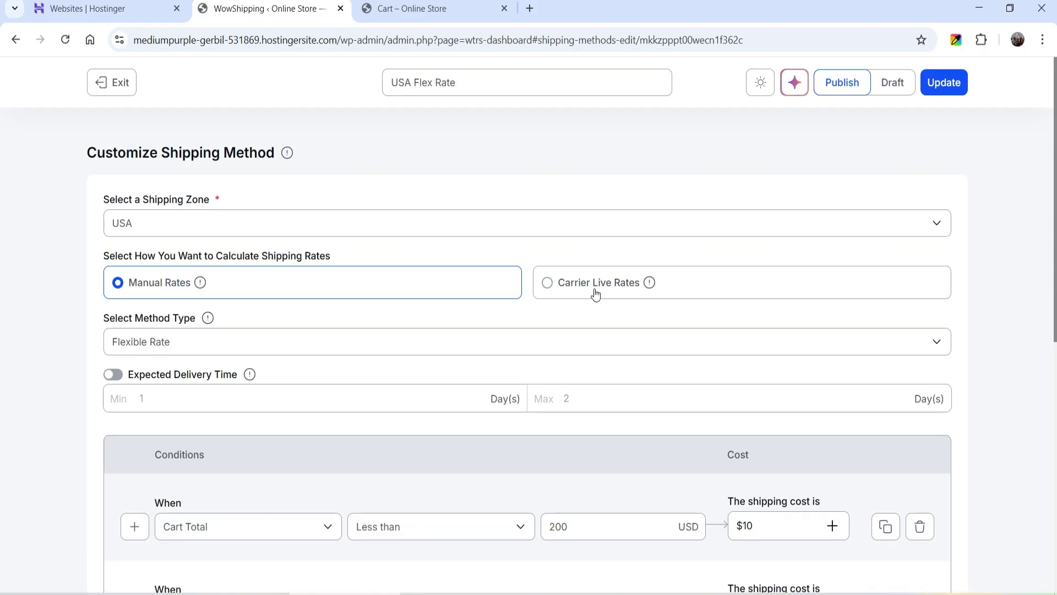
Switch the USA Flex Rate calculation to Carrier Live Rates and select DHL Express as the carrier service.
{"action": "left_click", "coordinate": [574, 292]}
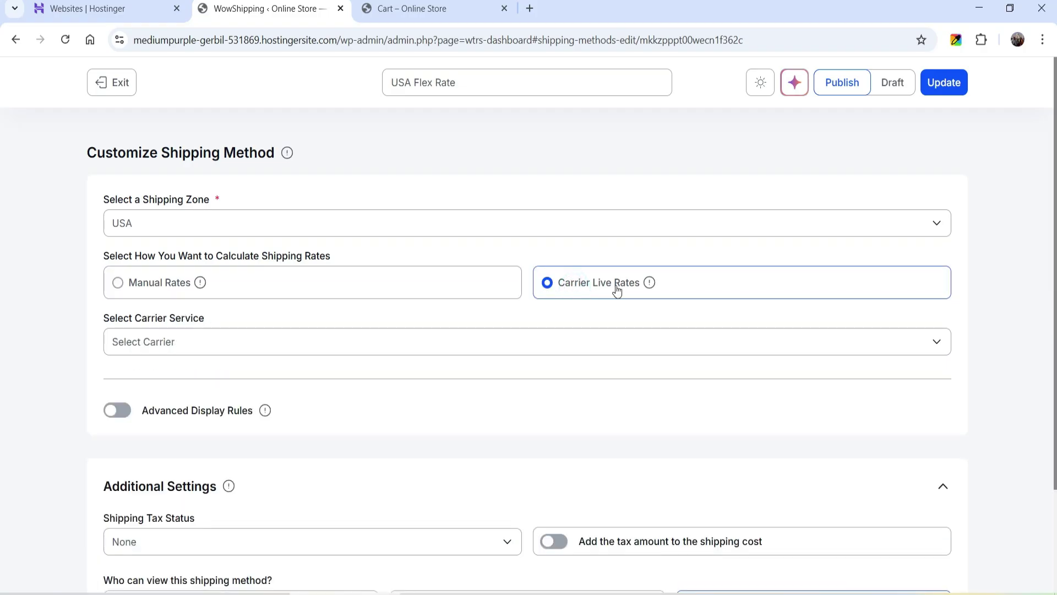
{"action": "left_click", "coordinate": [160, 351]}
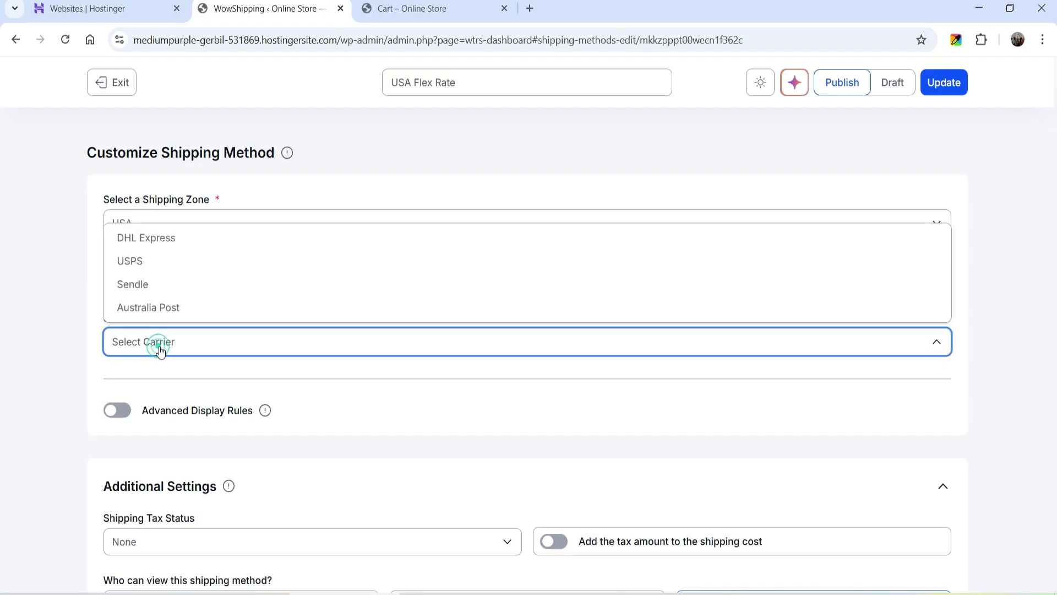
{"action": "left_click", "coordinate": [171, 242]}
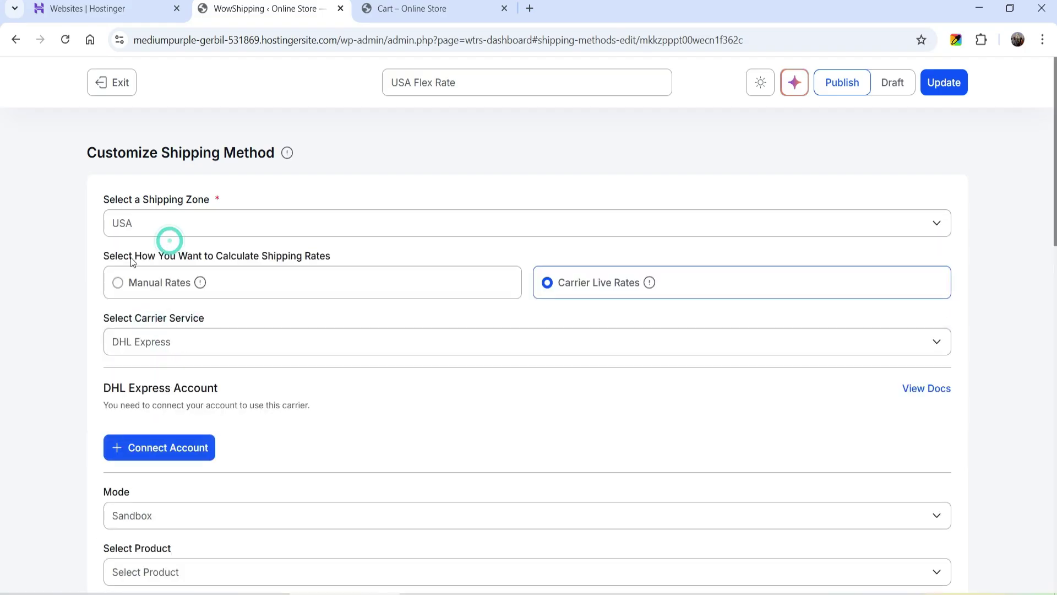
Open the DHL Express account connection form, examine its credential fields and close it without saving.
{"action": "scroll", "coordinate": [539, 291], "scroll_direction": "down", "scroll_amount": 2}
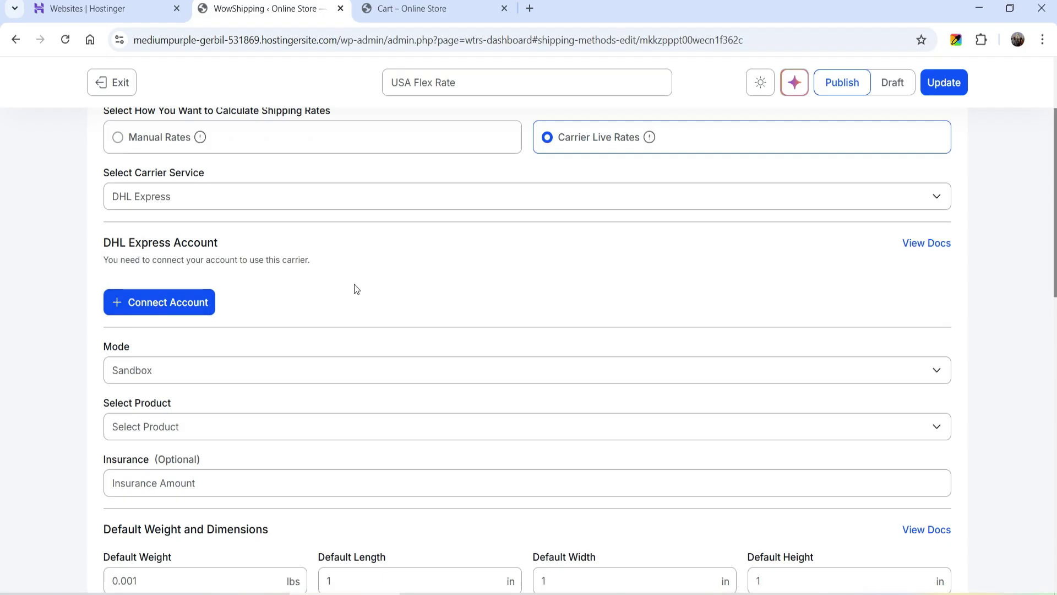
{"action": "left_click", "coordinate": [161, 310]}
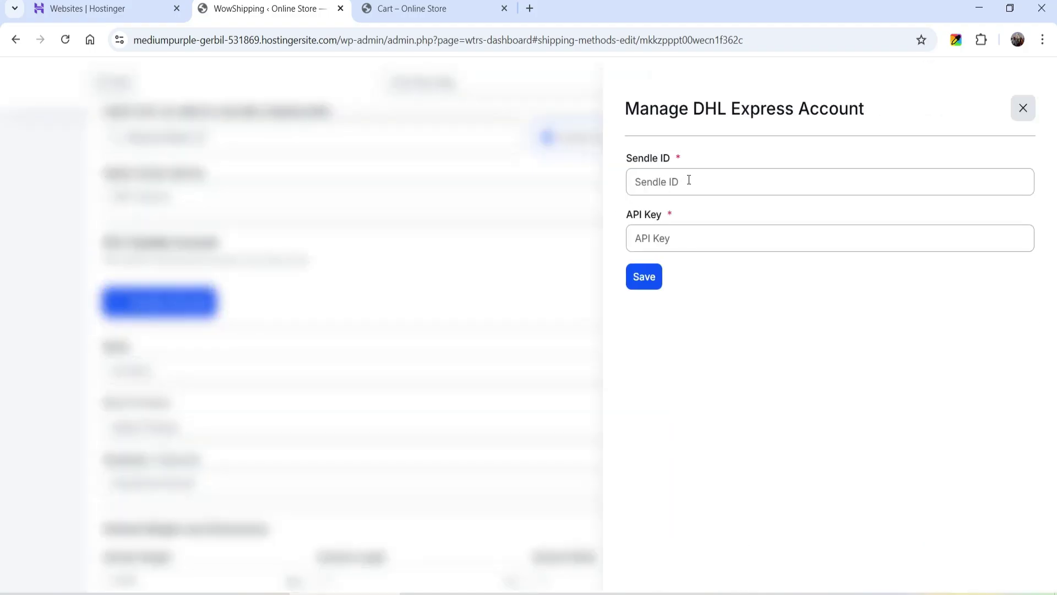
{"action": "left_click", "coordinate": [670, 244]}
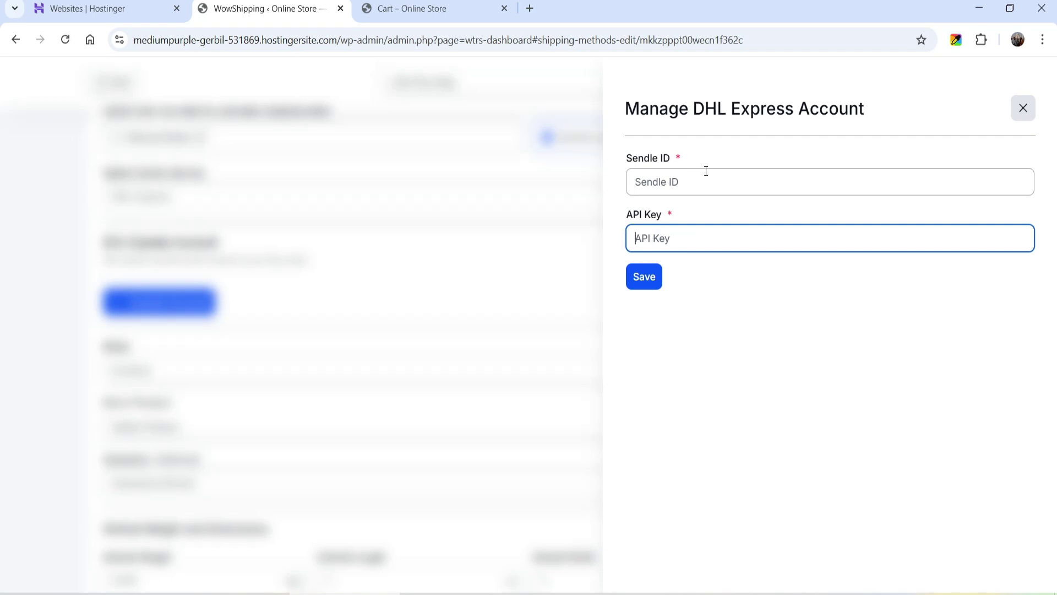
{"action": "left_click", "coordinate": [1014, 118]}
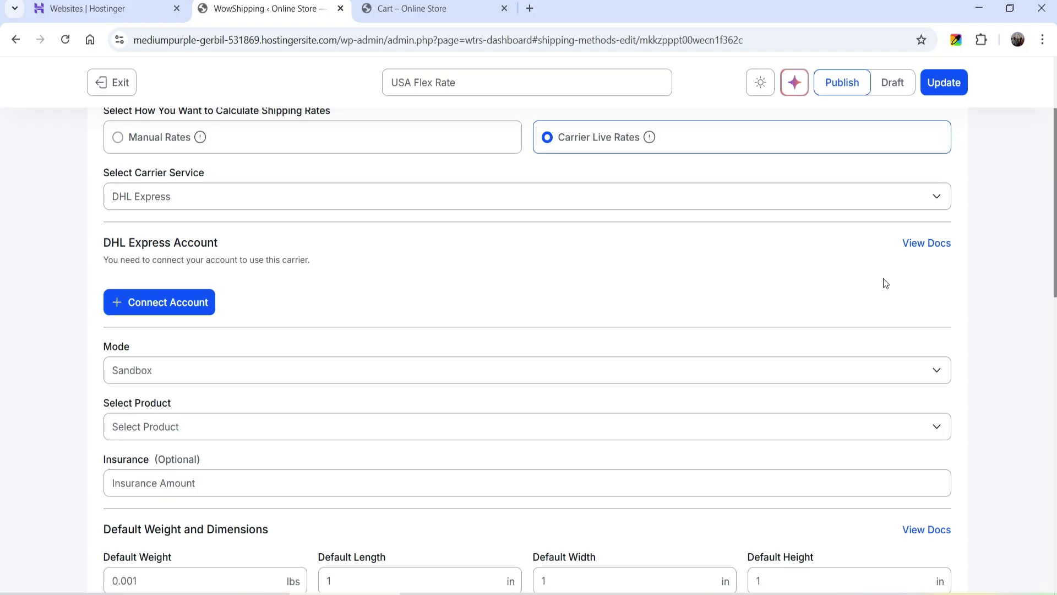
Open the DHL Express account documentation in a new tab and read through the setup steps and settings.
{"action": "right_click", "coordinate": [922, 249]}
{"action": "left_click", "coordinate": [872, 267]}
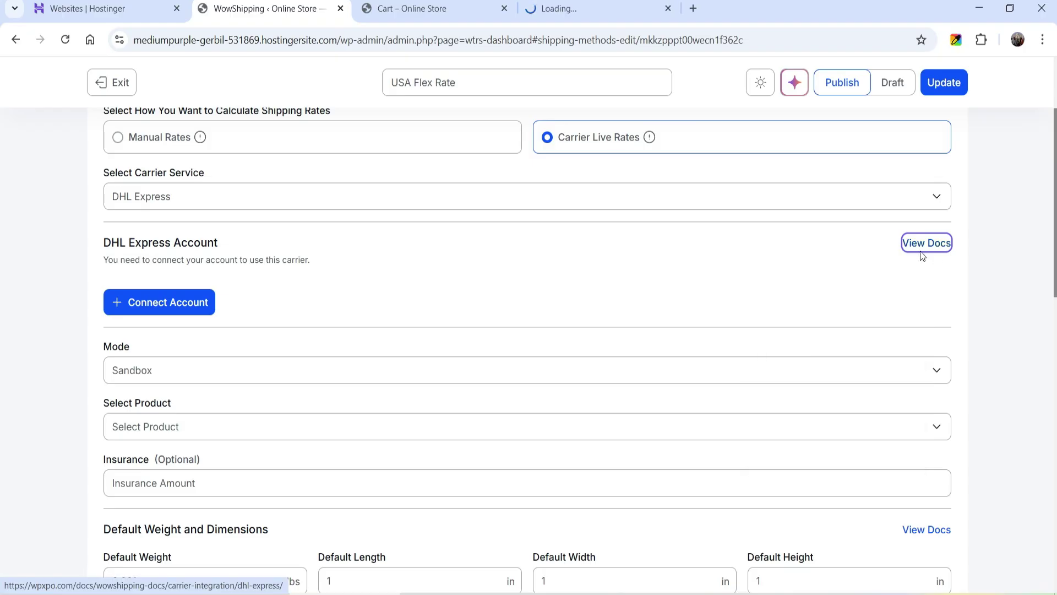
{"action": "left_click", "coordinate": [583, 9]}
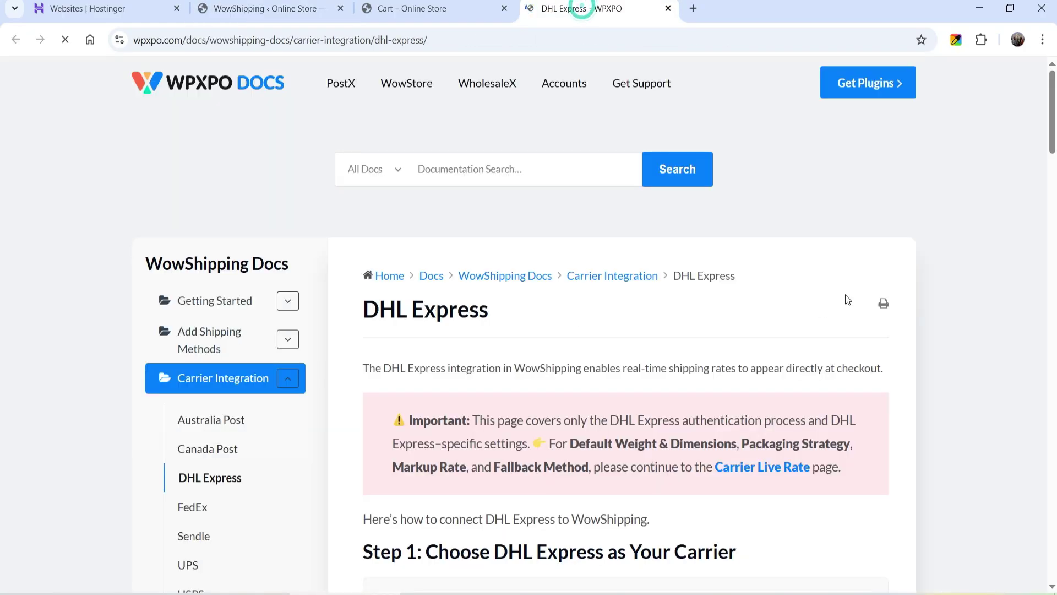
{"action": "scroll", "coordinate": [913, 267], "scroll_direction": "down", "scroll_amount": 3}
{"action": "scroll", "coordinate": [914, 267], "scroll_direction": "down", "scroll_amount": 4}
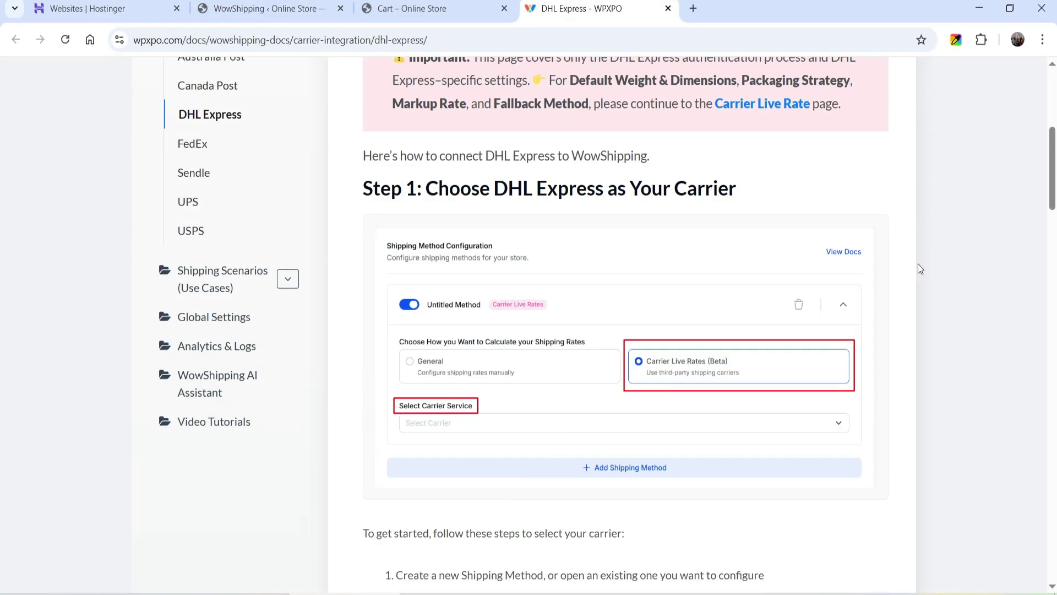
{"action": "scroll", "coordinate": [930, 258], "scroll_direction": "down", "scroll_amount": 8}
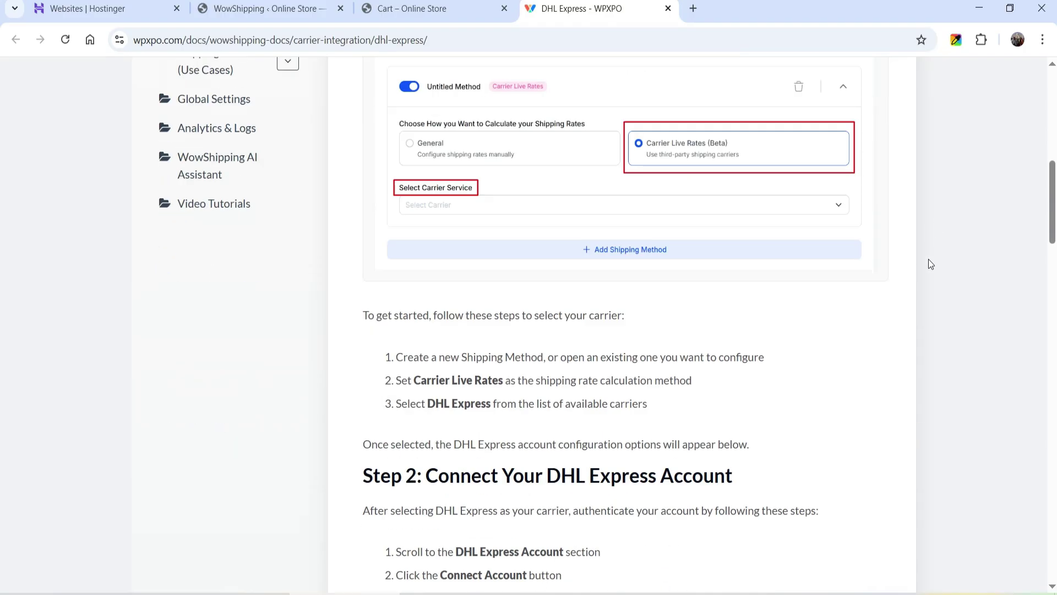
{"action": "scroll", "coordinate": [606, 265], "scroll_direction": "down", "scroll_amount": 15}
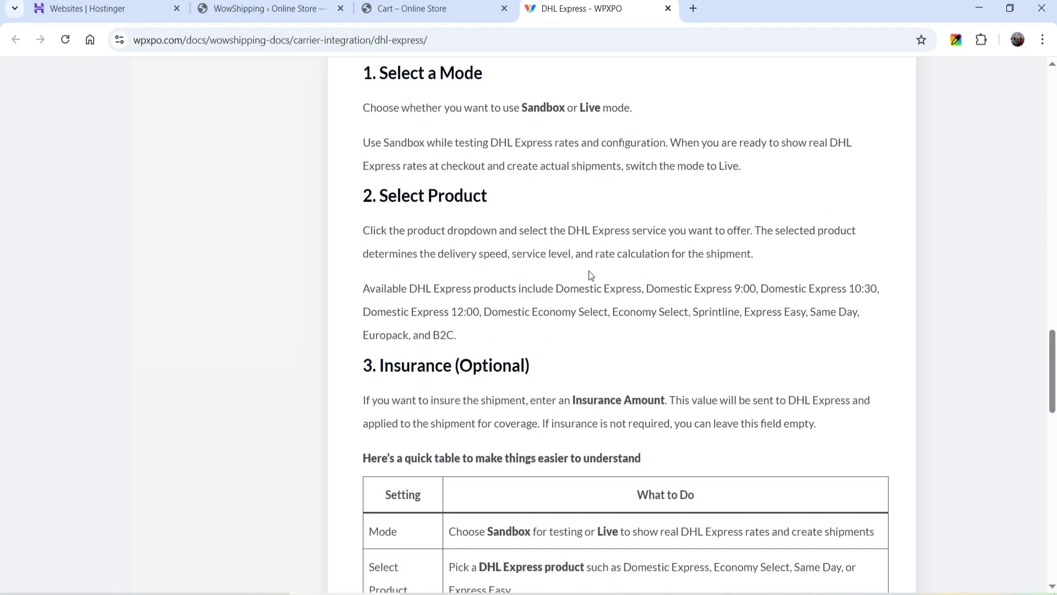
{"action": "scroll", "coordinate": [589, 275], "scroll_direction": "down", "scroll_amount": 5}
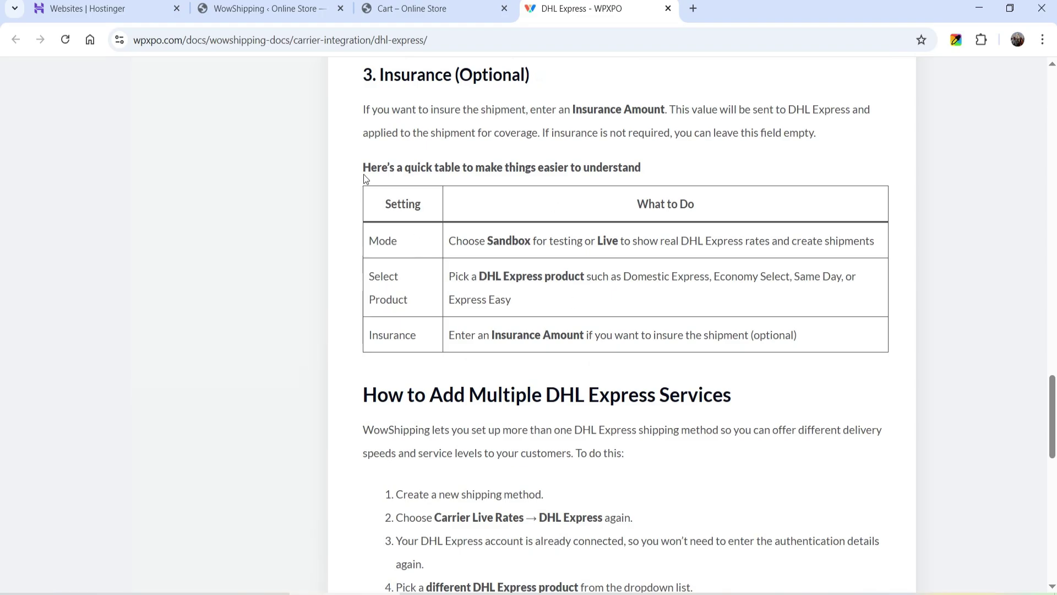
Return to the USA Flex Rate method and examine the available DHL Express modes and products without changing them.
{"action": "left_click", "coordinate": [275, 9]}
{"action": "scroll", "coordinate": [290, 229], "scroll_direction": "down", "scroll_amount": 1}
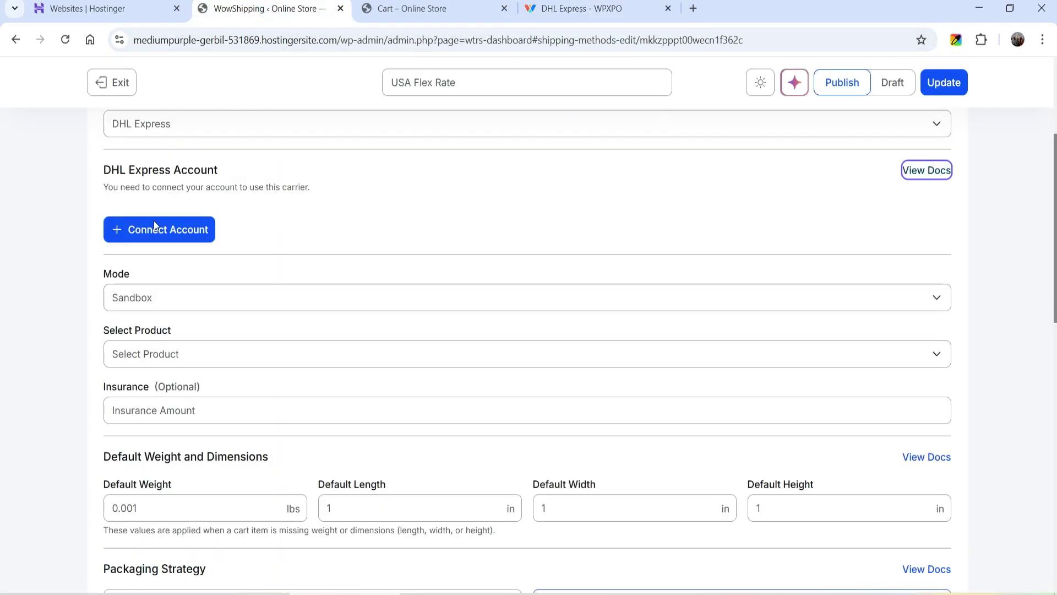
{"action": "left_click", "coordinate": [147, 307]}
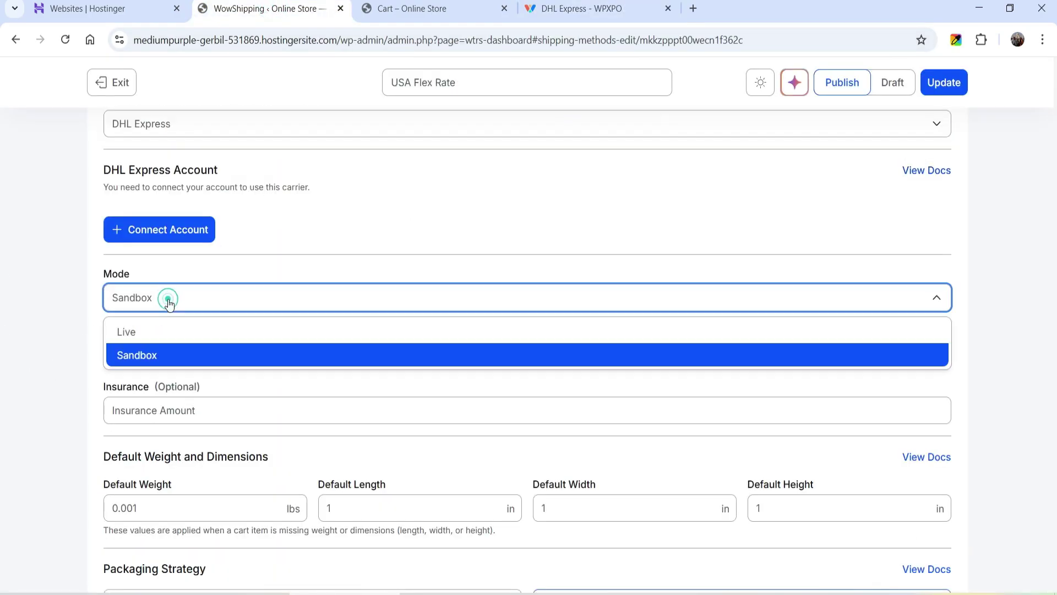
{"action": "left_click", "coordinate": [26, 295]}
{"action": "scroll", "coordinate": [29, 271], "scroll_direction": "down", "scroll_amount": 2}
{"action": "left_click", "coordinate": [201, 208]}
{"action": "left_click", "coordinate": [201, 208]}
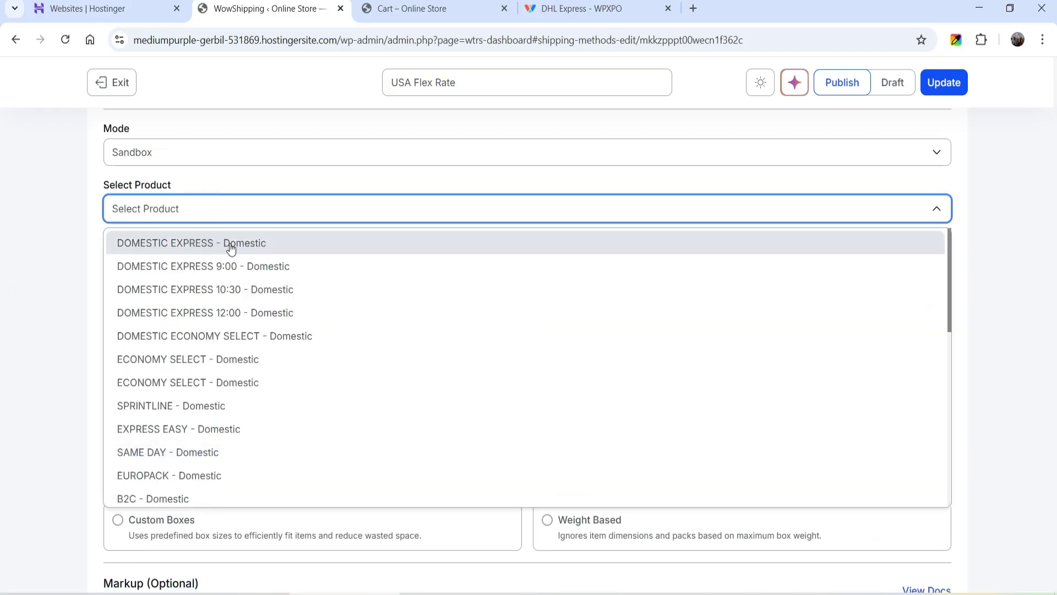
{"action": "left_click", "coordinate": [18, 345]}
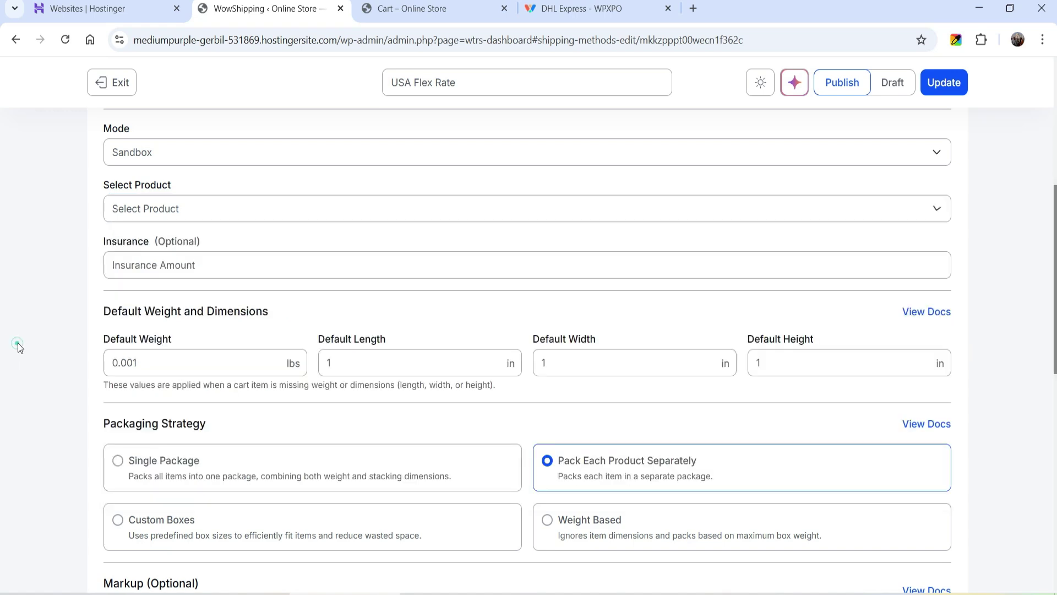
Examine the DHL Express insurance, default weight and dimensions, packaging strategy, markup and fallback settings.
{"action": "scroll", "coordinate": [17, 343], "scroll_direction": "down", "scroll_amount": 1}
{"action": "left_click", "coordinate": [219, 197]}
{"action": "left_click", "coordinate": [12, 266]}
{"action": "scroll", "coordinate": [111, 276], "scroll_direction": "down", "scroll_amount": 2}
{"action": "scroll", "coordinate": [398, 196], "scroll_direction": "up", "scroll_amount": 1}
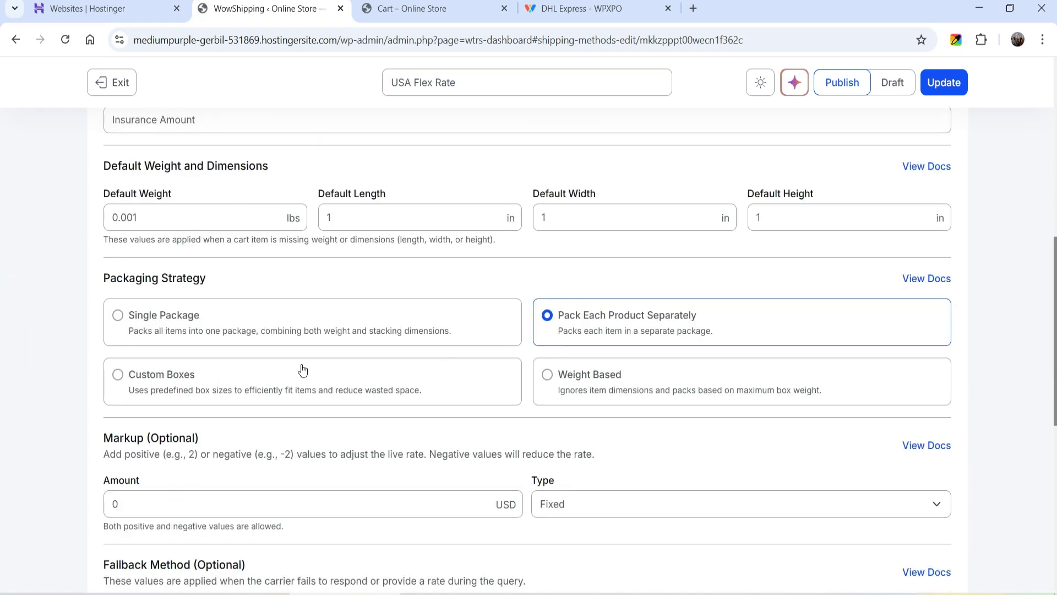
{"action": "scroll", "coordinate": [692, 349], "scroll_direction": "down", "scroll_amount": 5}
{"action": "scroll", "coordinate": [710, 313], "scroll_direction": "up", "scroll_amount": 15}
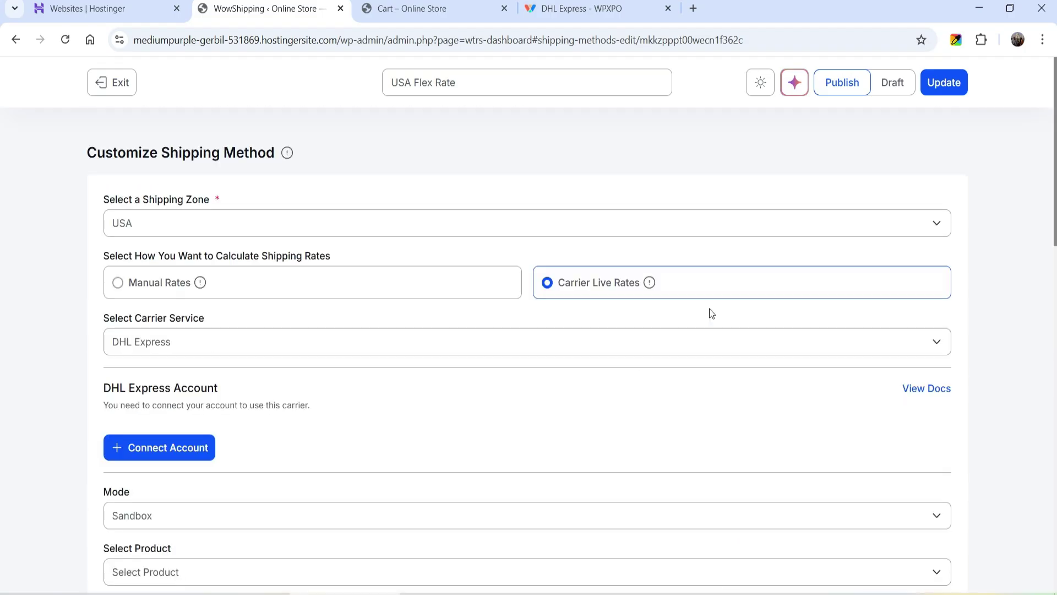
Switch the USA Flex Rate method to Manual Rates and examine the cart, product, customer, location and other condition types for its tiers.
{"action": "left_click", "coordinate": [117, 283]}
{"action": "scroll", "coordinate": [235, 310], "scroll_direction": "down", "scroll_amount": 4}
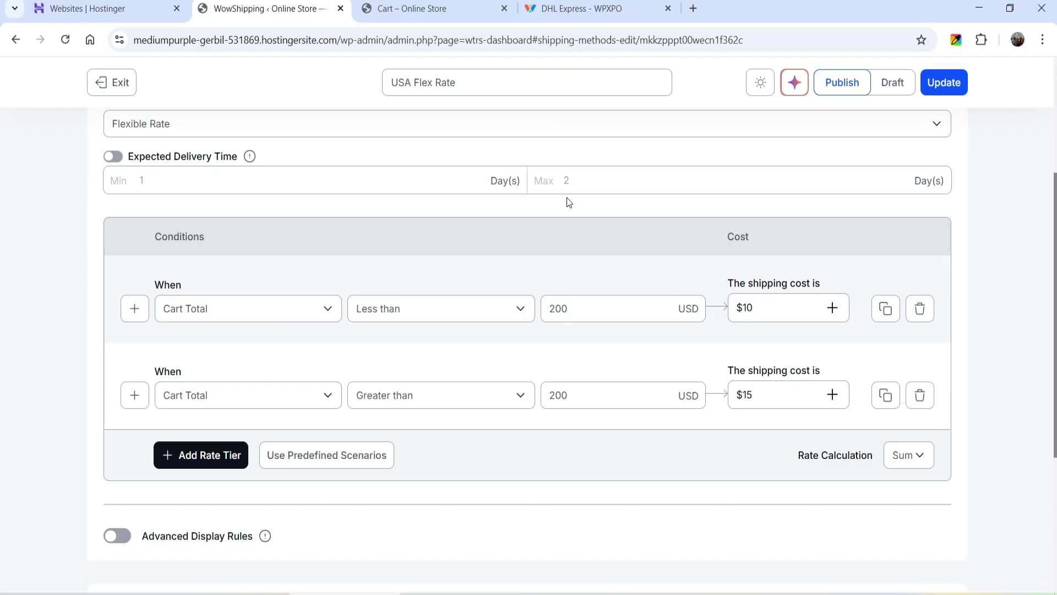
{"action": "left_click", "coordinate": [242, 313]}
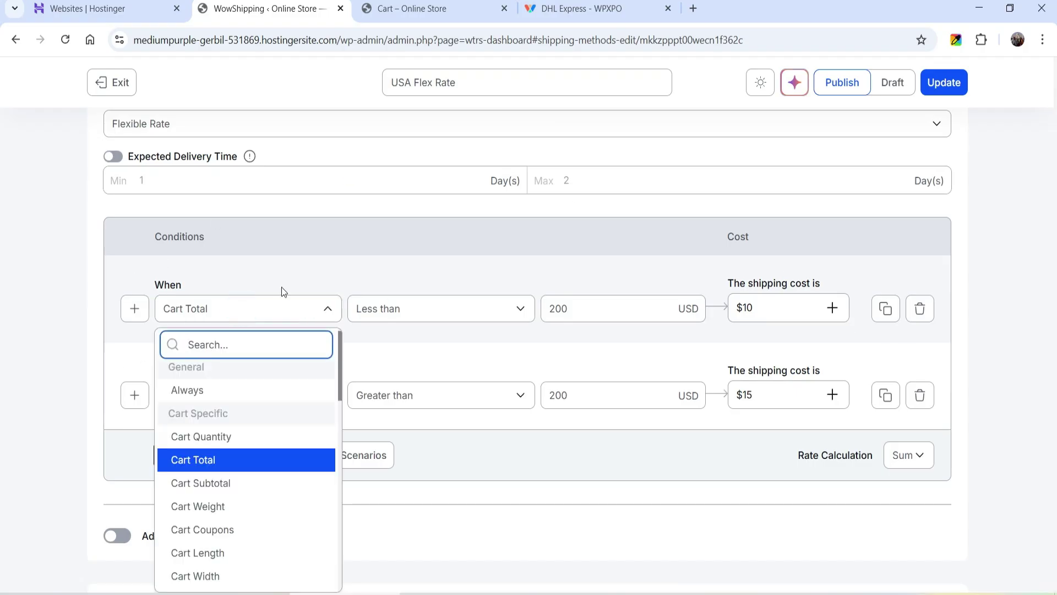
{"action": "scroll", "coordinate": [279, 395], "scroll_direction": "down", "scroll_amount": 3}
{"action": "scroll", "coordinate": [283, 395], "scroll_direction": "down", "scroll_amount": 4}
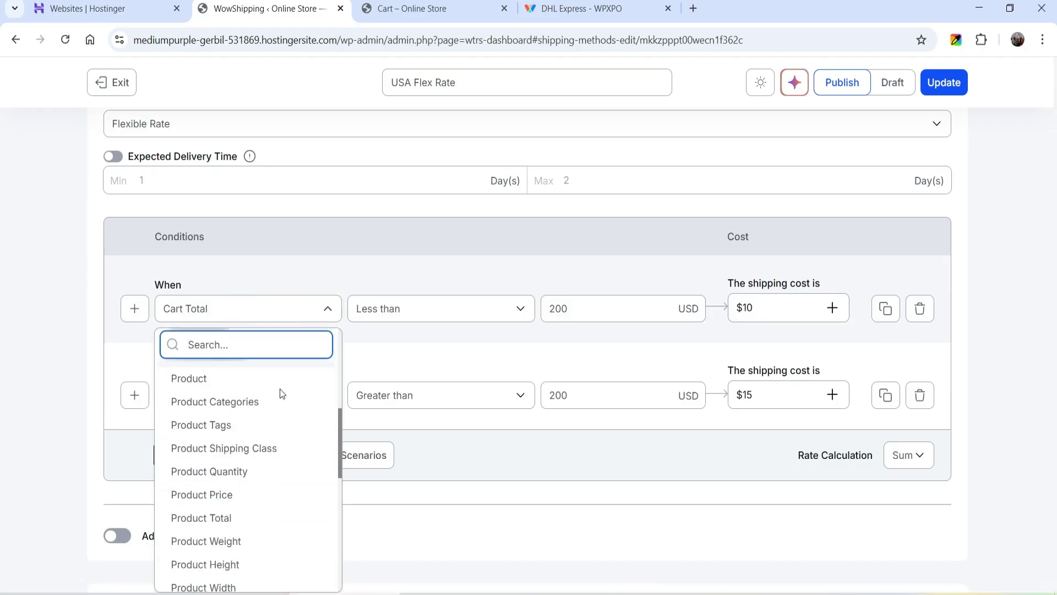
{"action": "scroll", "coordinate": [266, 429], "scroll_direction": "up", "scroll_amount": 2}
{"action": "scroll", "coordinate": [259, 417], "scroll_direction": "up", "scroll_amount": 1}
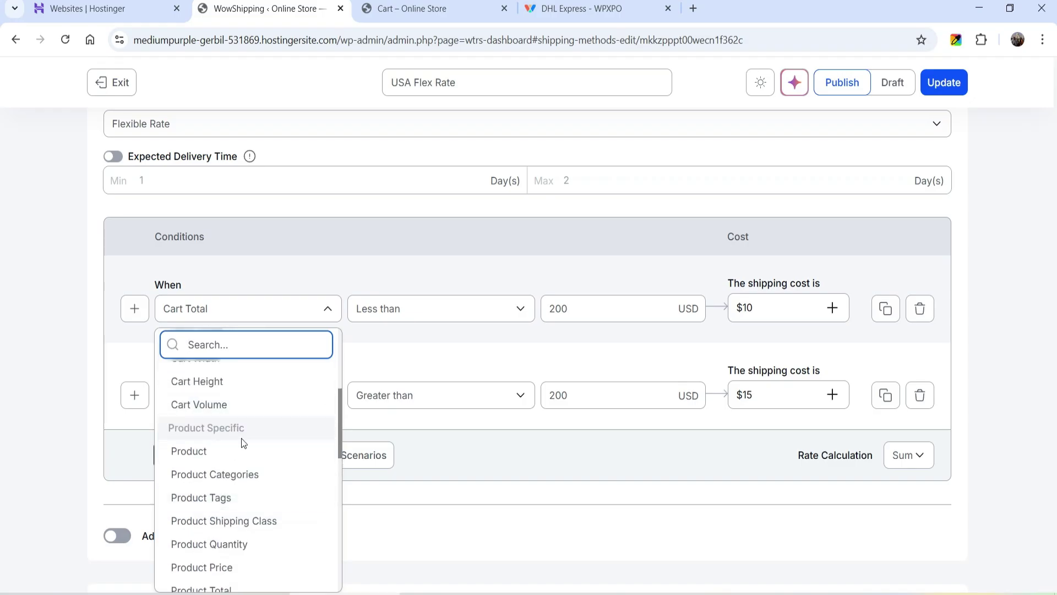
{"action": "scroll", "coordinate": [247, 457], "scroll_direction": "down", "scroll_amount": 1}
{"action": "scroll", "coordinate": [243, 440], "scroll_direction": "down", "scroll_amount": 2}
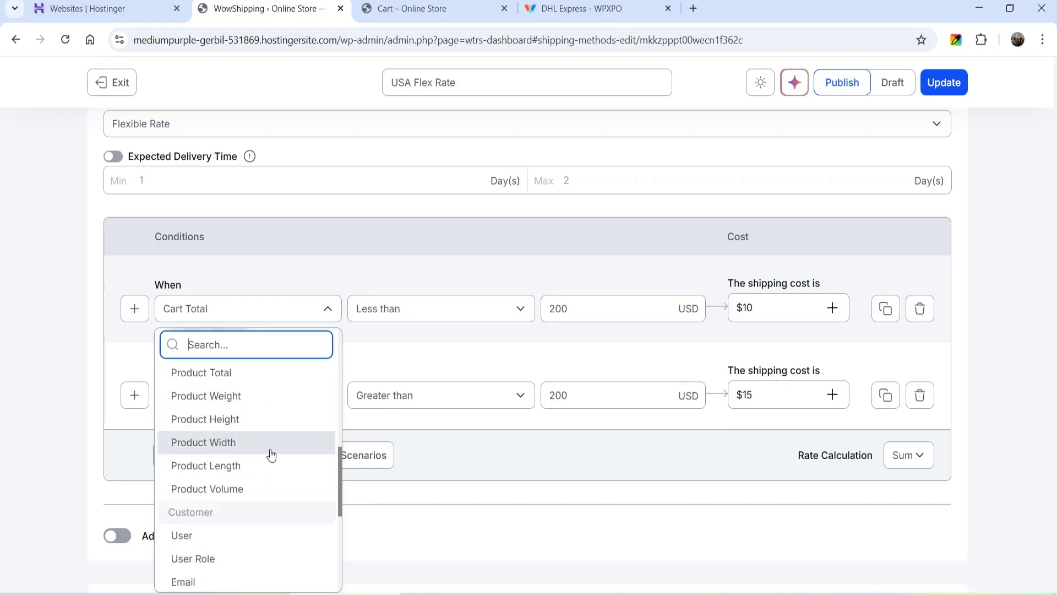
{"action": "scroll", "coordinate": [262, 424], "scroll_direction": "down", "scroll_amount": 1}
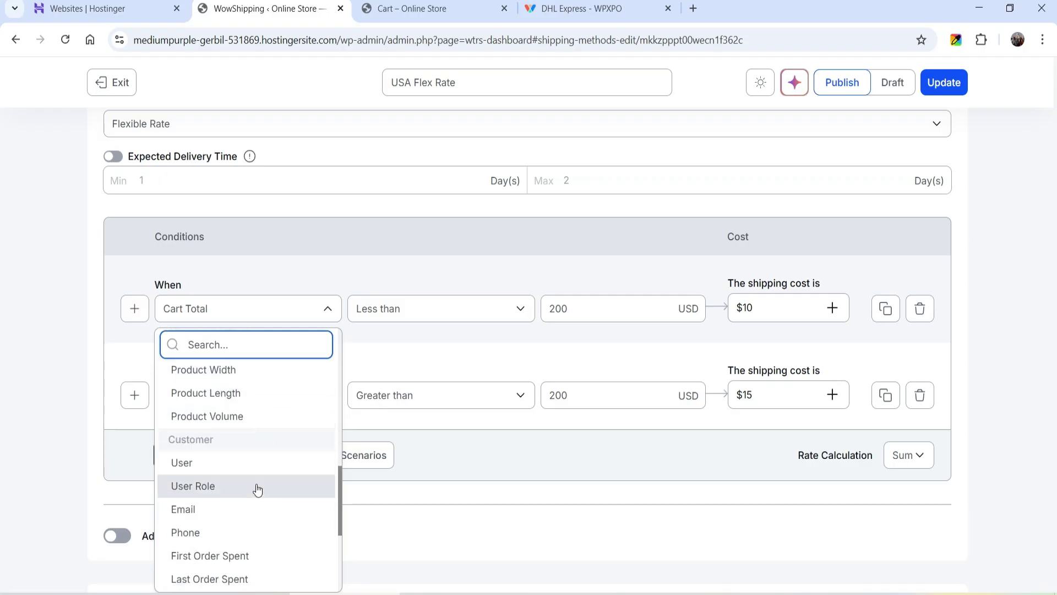
{"action": "scroll", "coordinate": [242, 445], "scroll_direction": "down", "scroll_amount": 2}
{"action": "scroll", "coordinate": [256, 430], "scroll_direction": "down", "scroll_amount": 1}
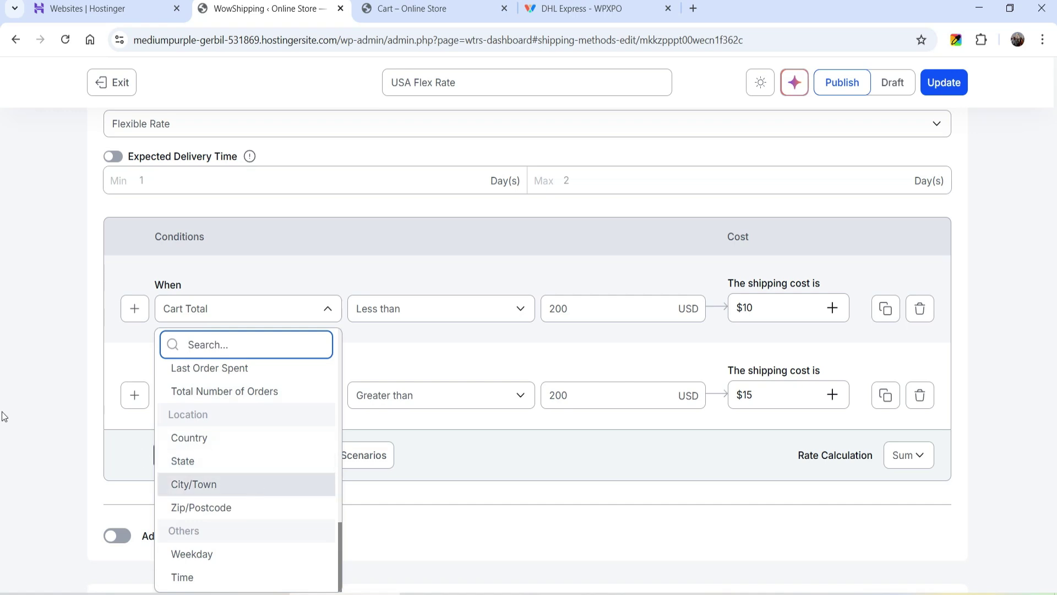
{"action": "left_click", "coordinate": [142, 455]}
Delete the first rate tier and set the remaining tier's condition to Product Categories equals Men.
{"action": "left_click", "coordinate": [919, 308]}
{"action": "left_click", "coordinate": [251, 310]}
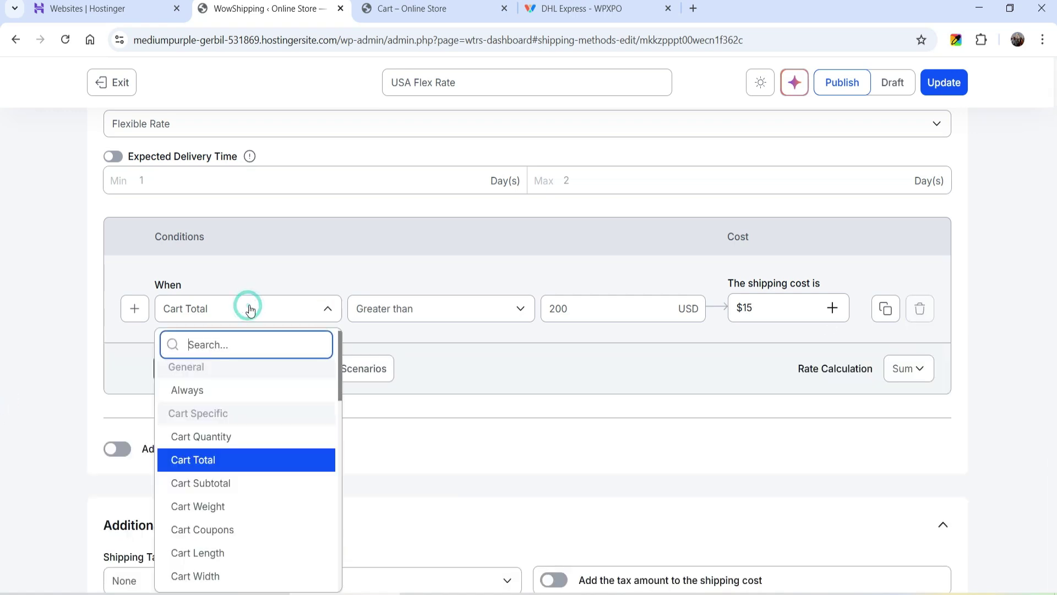
{"action": "scroll", "coordinate": [231, 395], "scroll_direction": "down", "scroll_amount": 2}
{"action": "scroll", "coordinate": [238, 393], "scroll_direction": "down", "scroll_amount": 2}
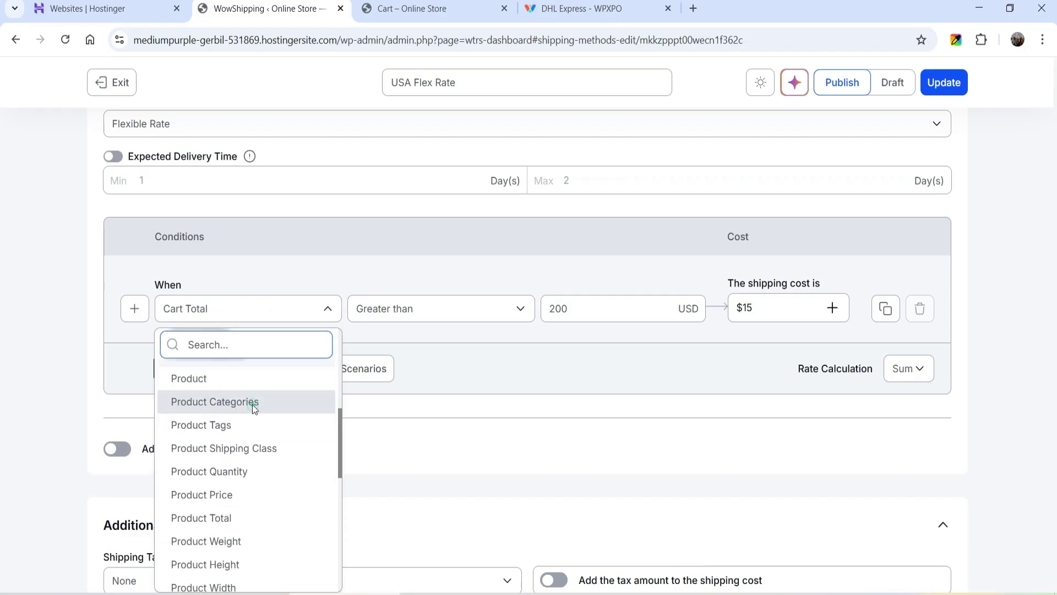
{"action": "left_click", "coordinate": [253, 406]}
{"action": "left_click", "coordinate": [553, 310]}
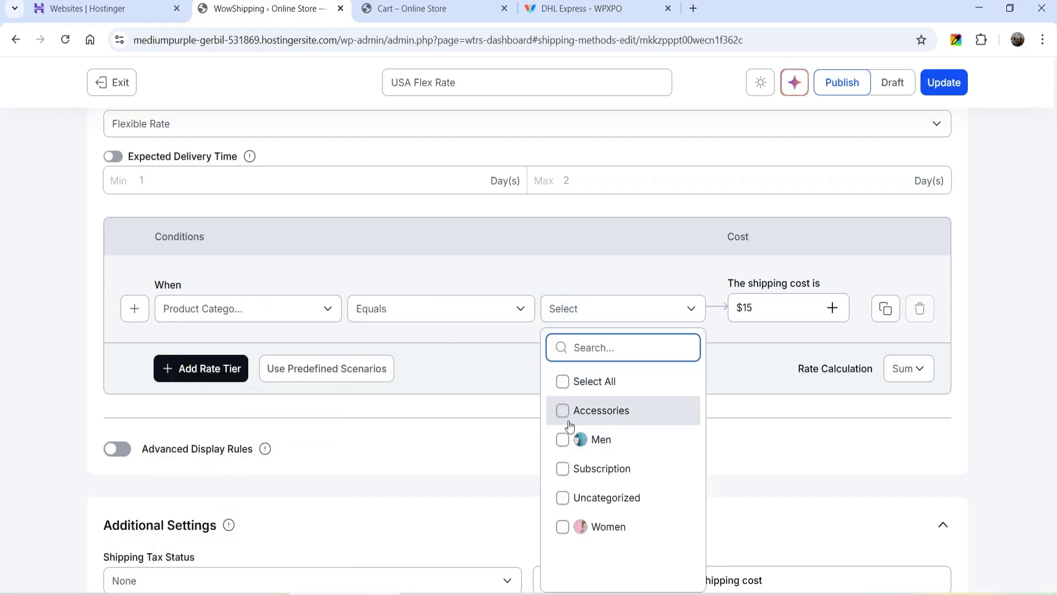
{"action": "left_click", "coordinate": [562, 439]}
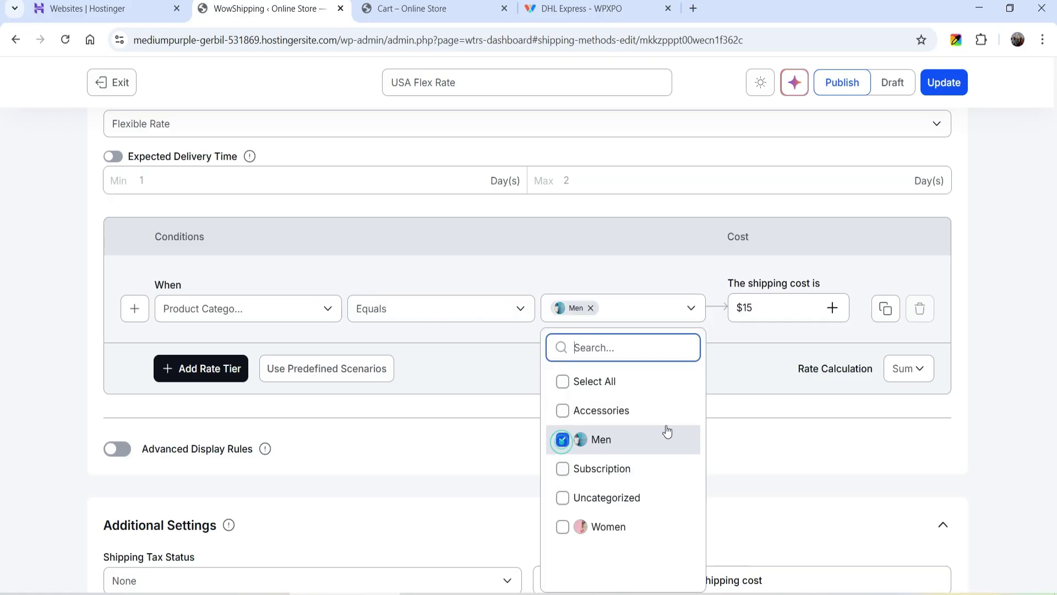
{"action": "left_click", "coordinate": [633, 451]}
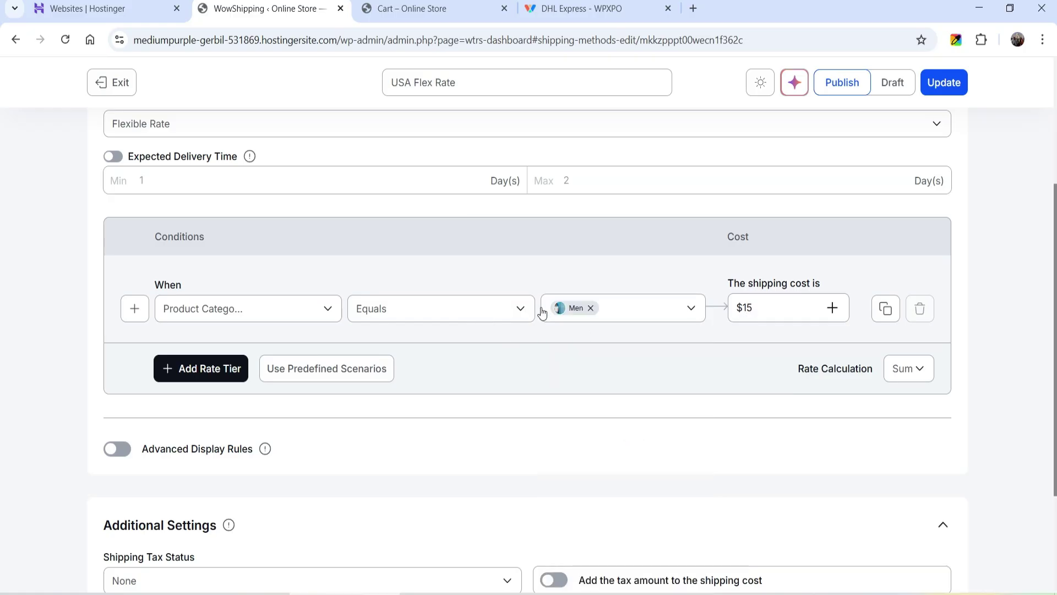
Set the Men category tier's shipping cost to a fixed rate of 10 USD.
{"action": "left_click", "coordinate": [766, 310]}
{"action": "left_click_drag", "start_coordinate": [414, 309], "coordinate": [283, 313]}
{"action": "type", "text": "10"}
{"action": "left_click", "coordinate": [700, 453]}
Add an And condition to the Men tier requiring Product Quantity less than 5 items.
{"action": "left_click", "coordinate": [134, 309]}
{"action": "left_click", "coordinate": [223, 365]}
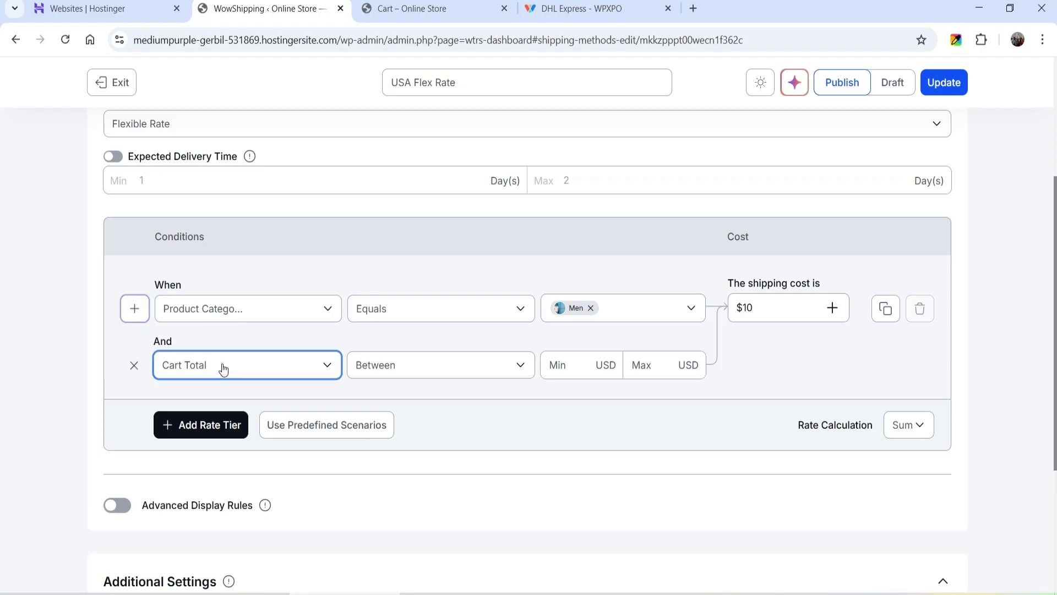
{"action": "scroll", "coordinate": [234, 221], "scroll_direction": "down", "scroll_amount": 4}
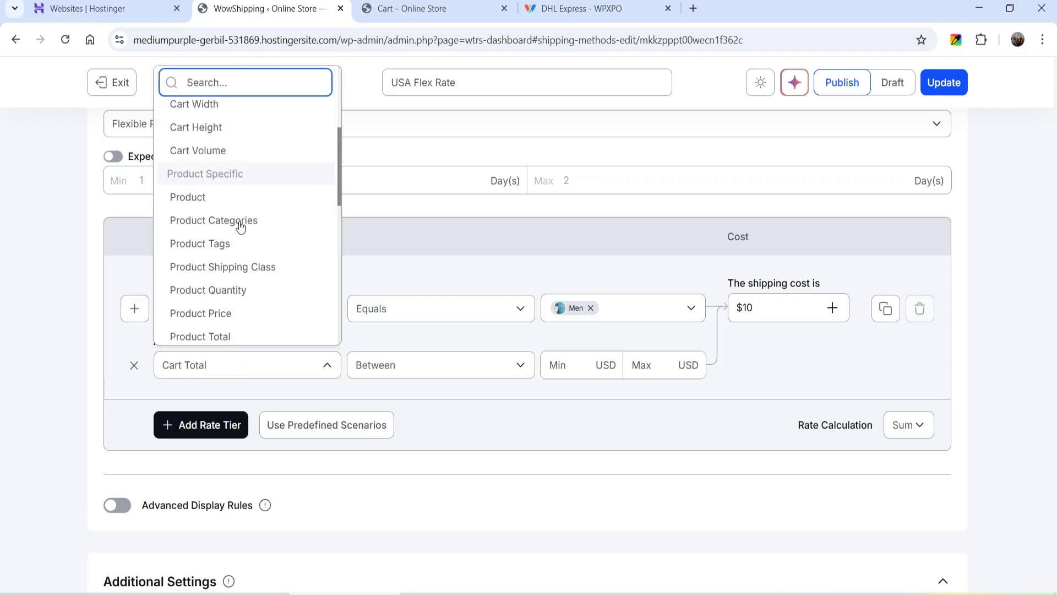
{"action": "left_click", "coordinate": [260, 298]}
{"action": "left_click", "coordinate": [457, 366]}
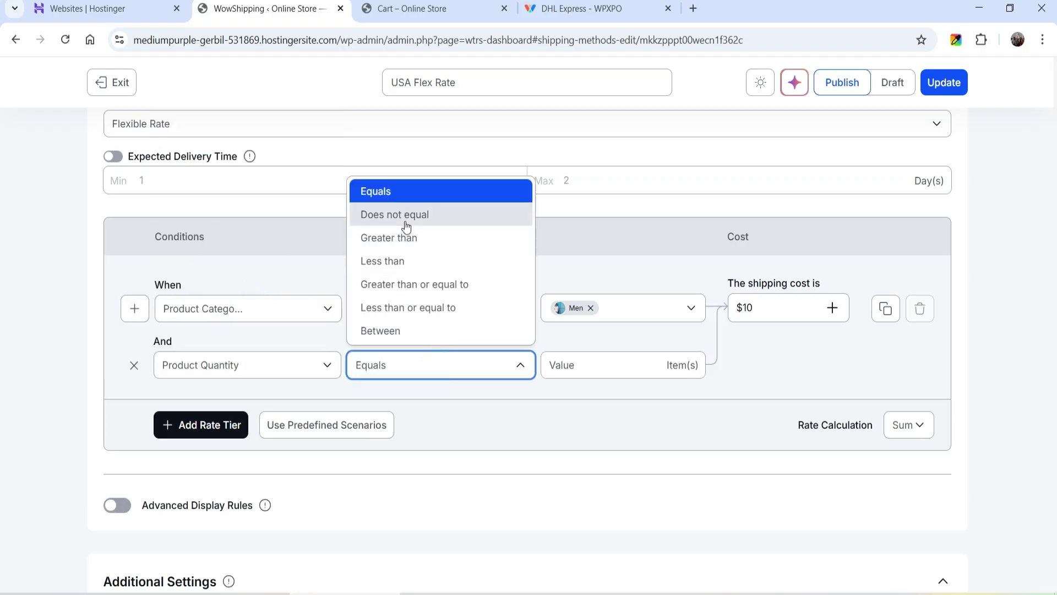
{"action": "left_click", "coordinate": [417, 258]}
{"action": "left_click", "coordinate": [577, 366]}
{"action": "type", "text": "5"}
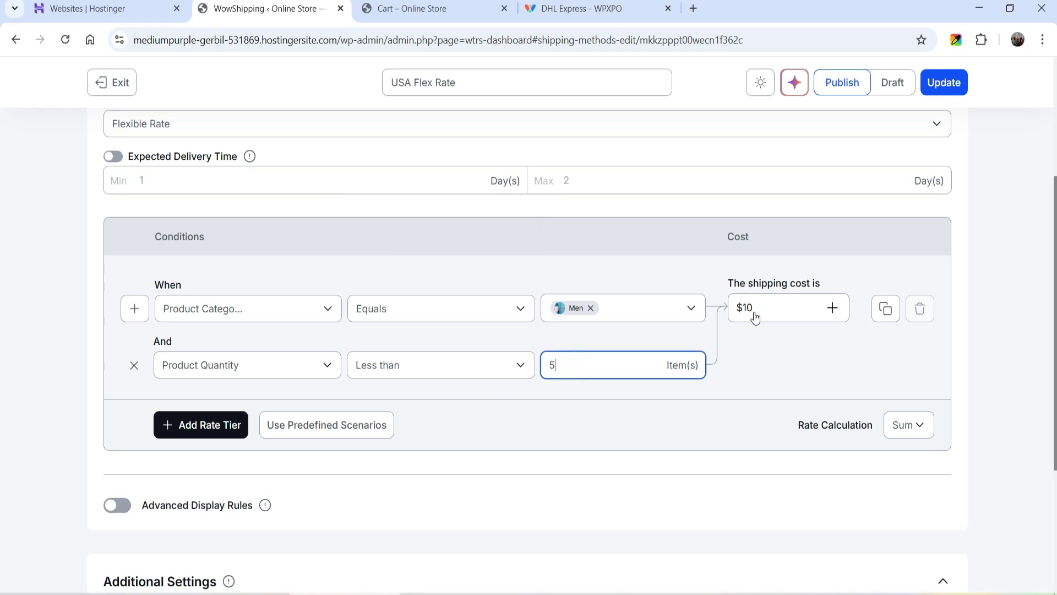
Duplicate the Men tier and set the copy's Product Quantity condition to greater than or equal to 5 items.
{"action": "left_click", "coordinate": [191, 428]}
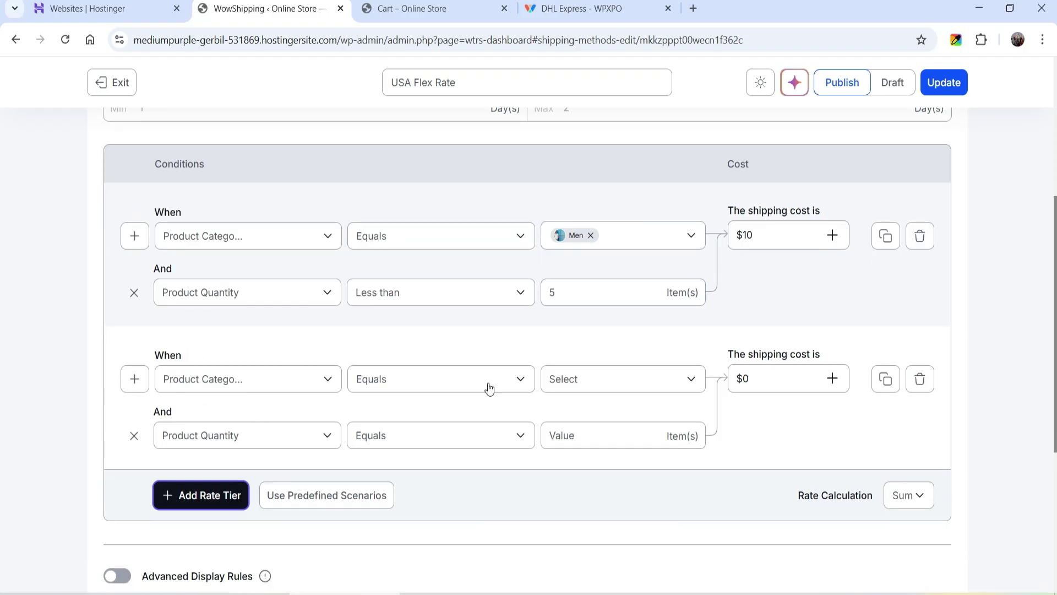
{"action": "left_click", "coordinate": [921, 381]}
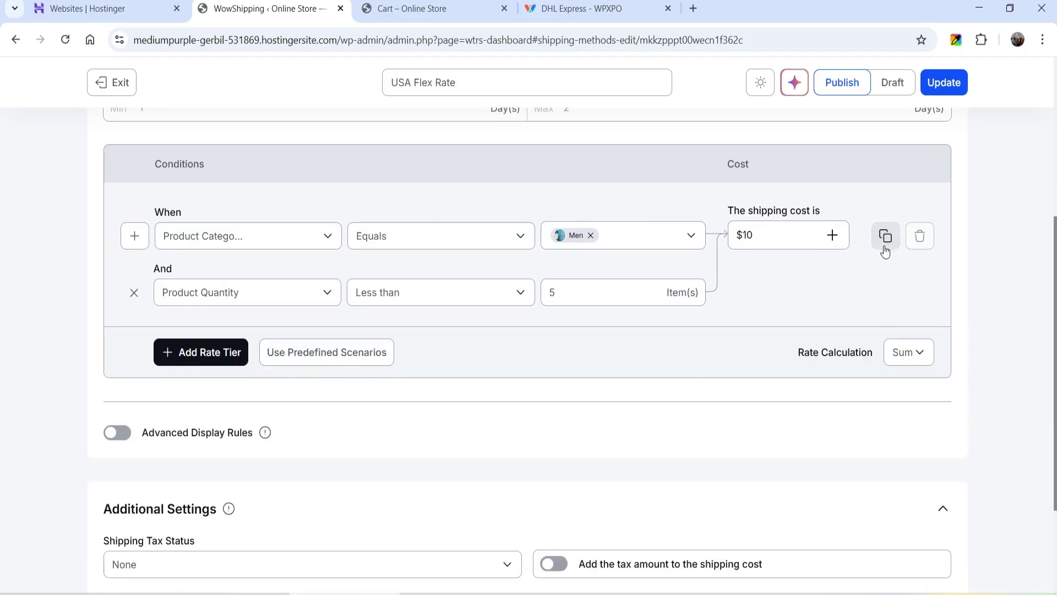
{"action": "left_click", "coordinate": [886, 239]}
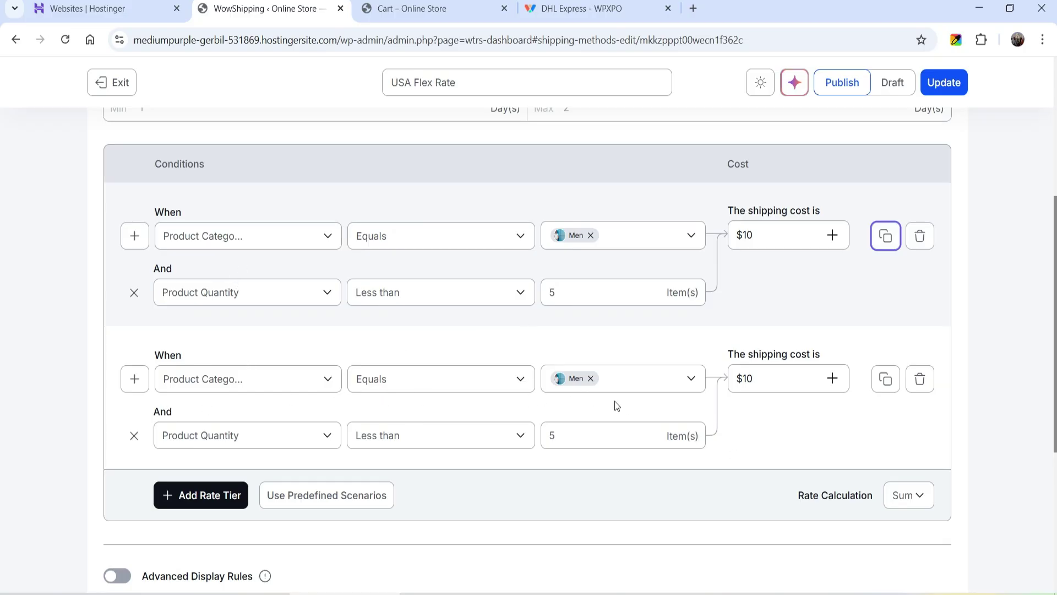
{"action": "left_click", "coordinate": [396, 438]}
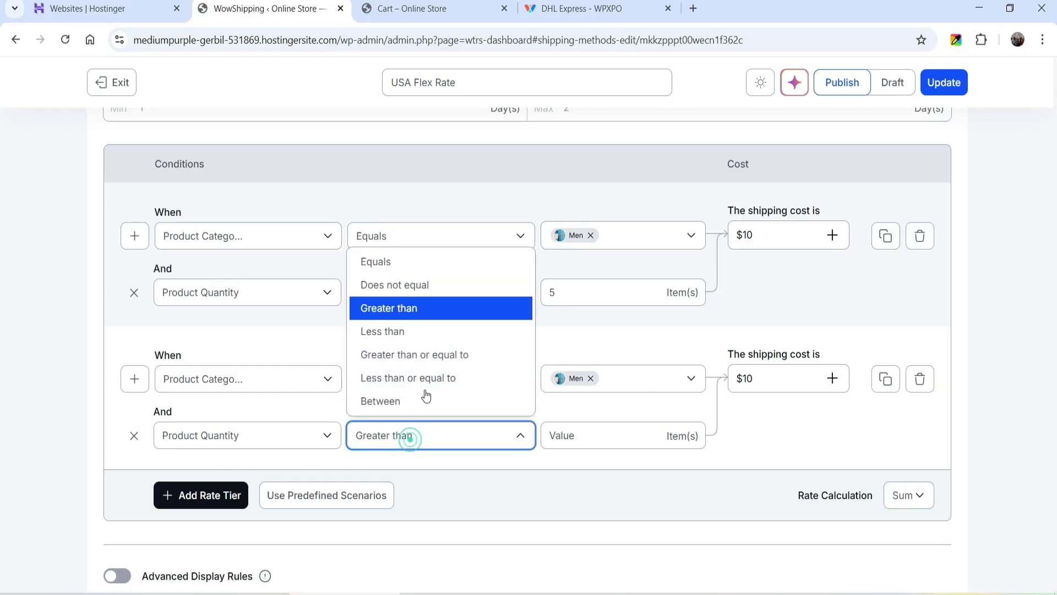
{"action": "left_click", "coordinate": [437, 355]}
{"action": "left_click", "coordinate": [572, 437]}
{"action": "type", "text": "5"}
Set the second Men tier's fixed shipping cost to 12 USD and save the updated shipping method.
{"action": "left_click", "coordinate": [751, 381]}
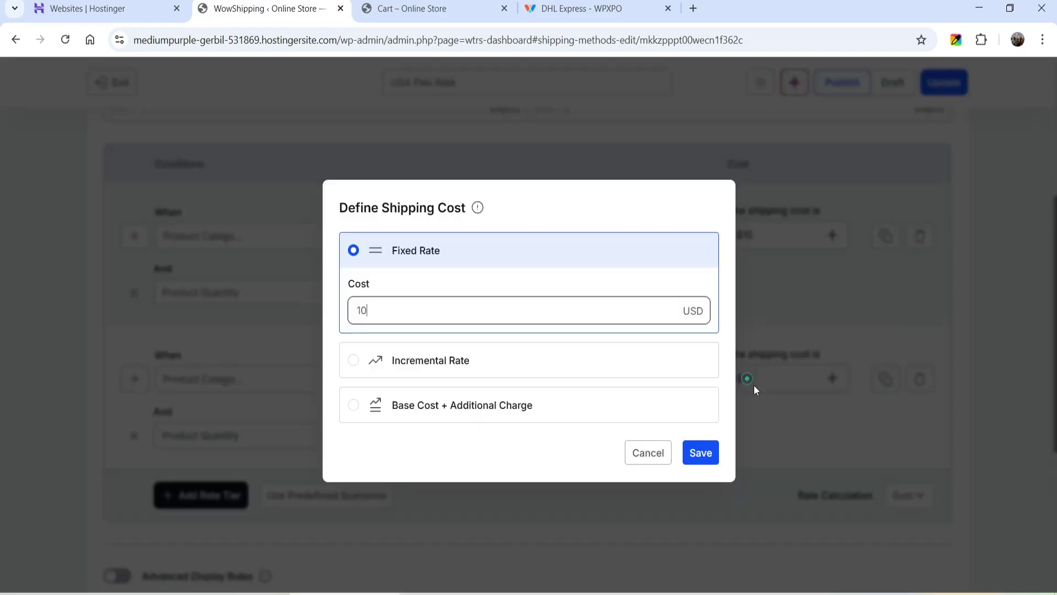
{"action": "left_click", "coordinate": [364, 310]}
{"action": "key", "text": "BackSpace"}
{"action": "type", "text": "2"}
{"action": "left_click", "coordinate": [707, 461]}
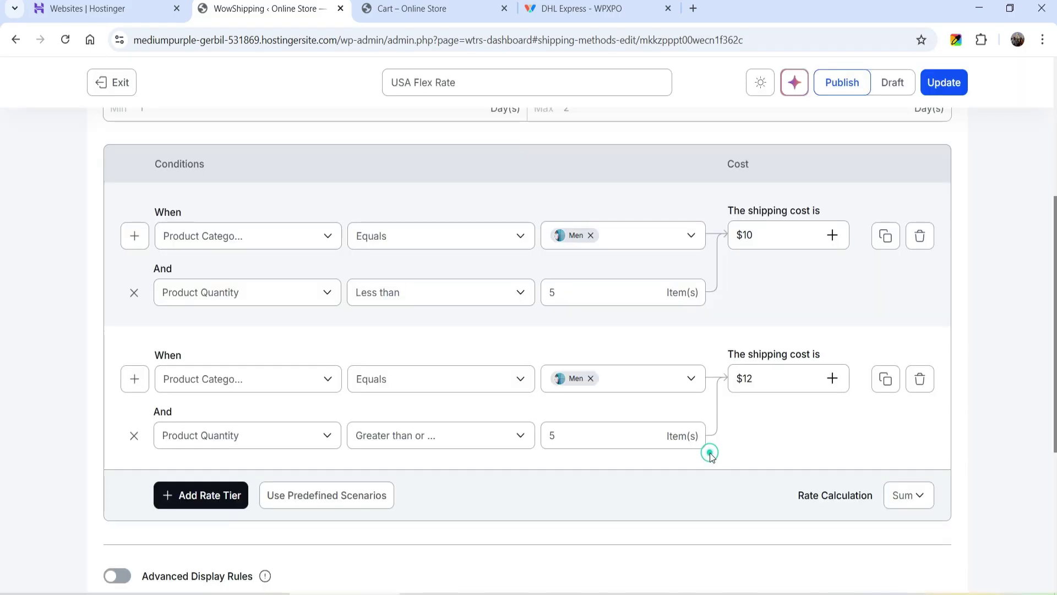
{"action": "scroll", "coordinate": [969, 347], "scroll_direction": "down", "scroll_amount": 3}
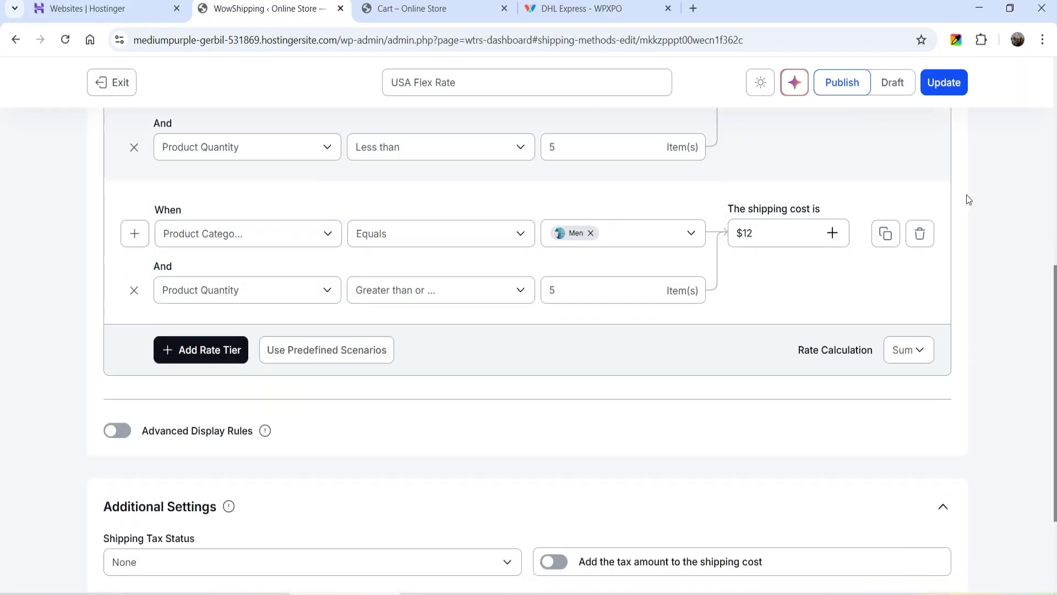
{"action": "left_click", "coordinate": [954, 87]}
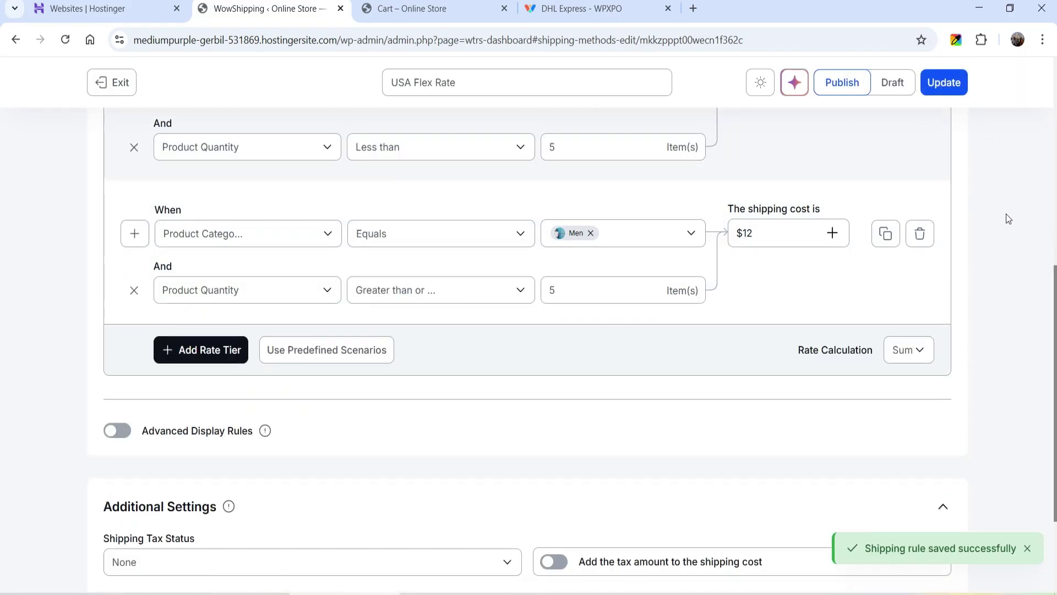
Reload the store's cart page and remove all products from the cart.
{"action": "left_click", "coordinate": [425, 9]}
{"action": "key", "text": "F5"}
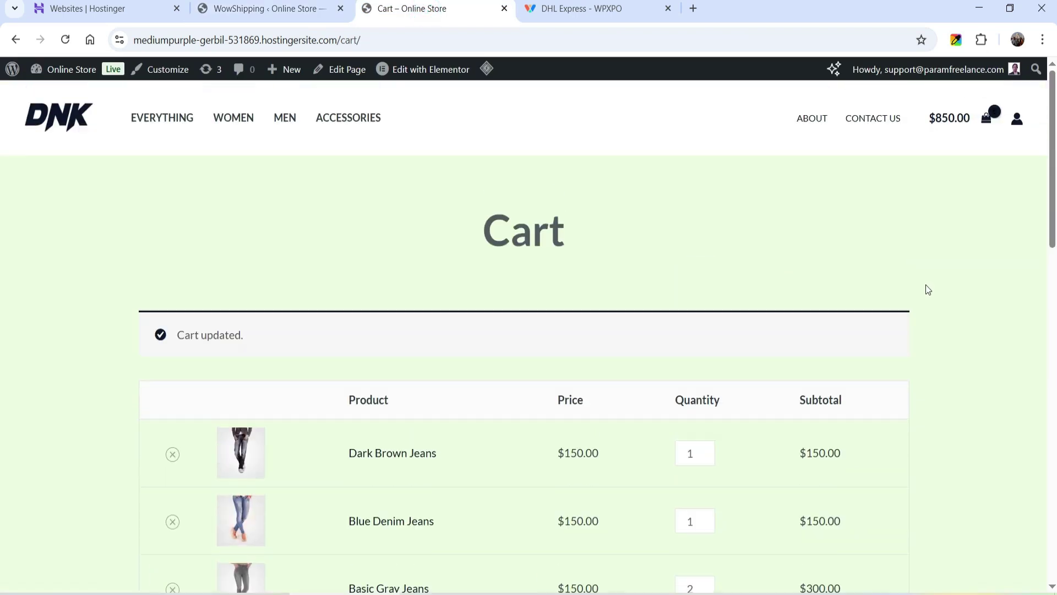
{"action": "scroll", "coordinate": [184, 308], "scroll_direction": "down", "scroll_amount": 2}
{"action": "left_click", "coordinate": [171, 310]}
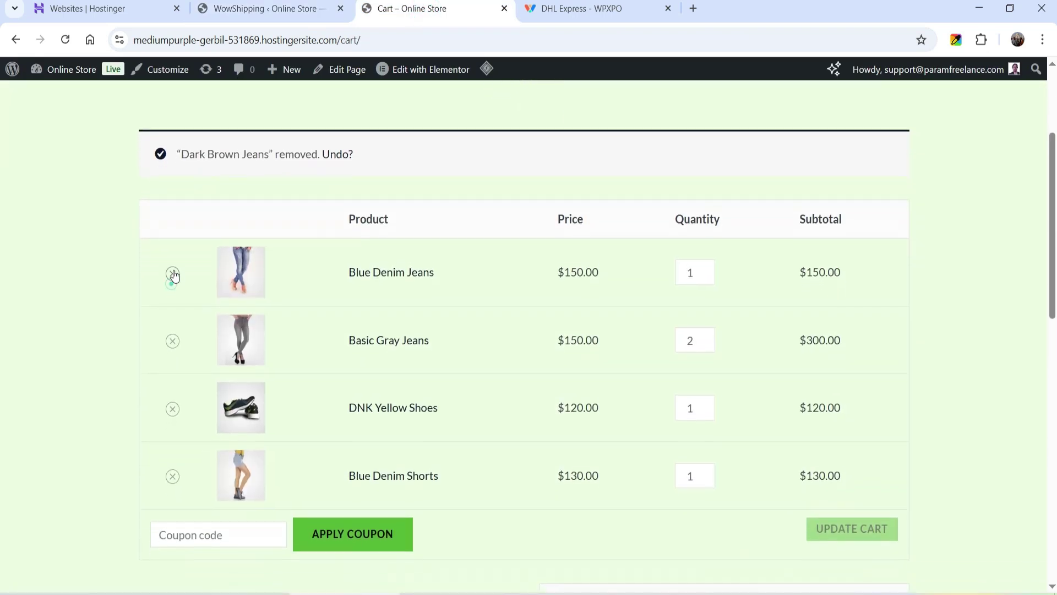
{"action": "left_click", "coordinate": [174, 276]}
{"action": "left_click", "coordinate": [173, 273]}
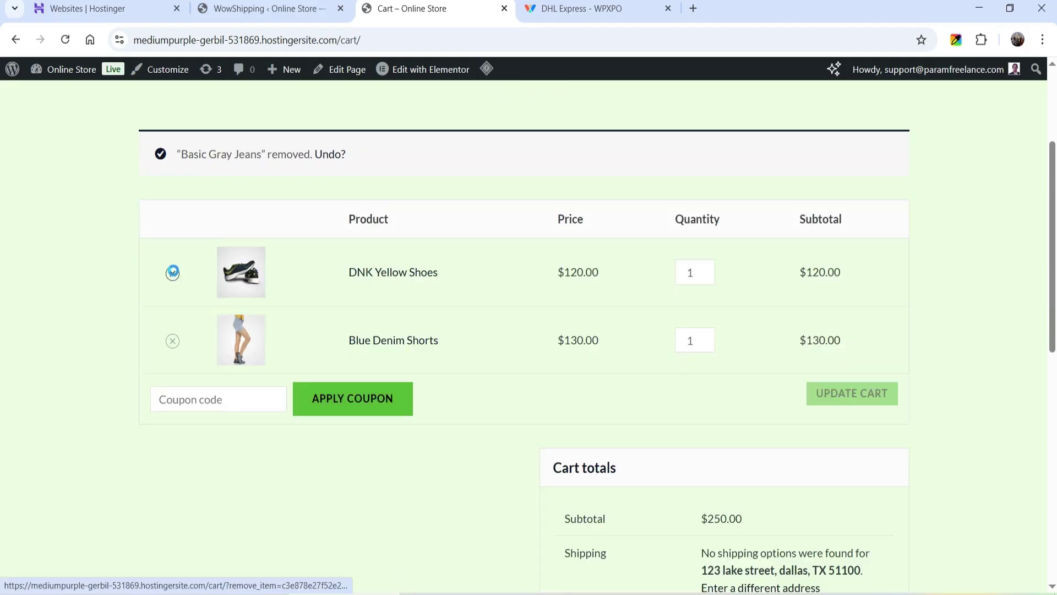
{"action": "left_click", "coordinate": [172, 272]}
{"action": "left_click", "coordinate": [170, 271]}
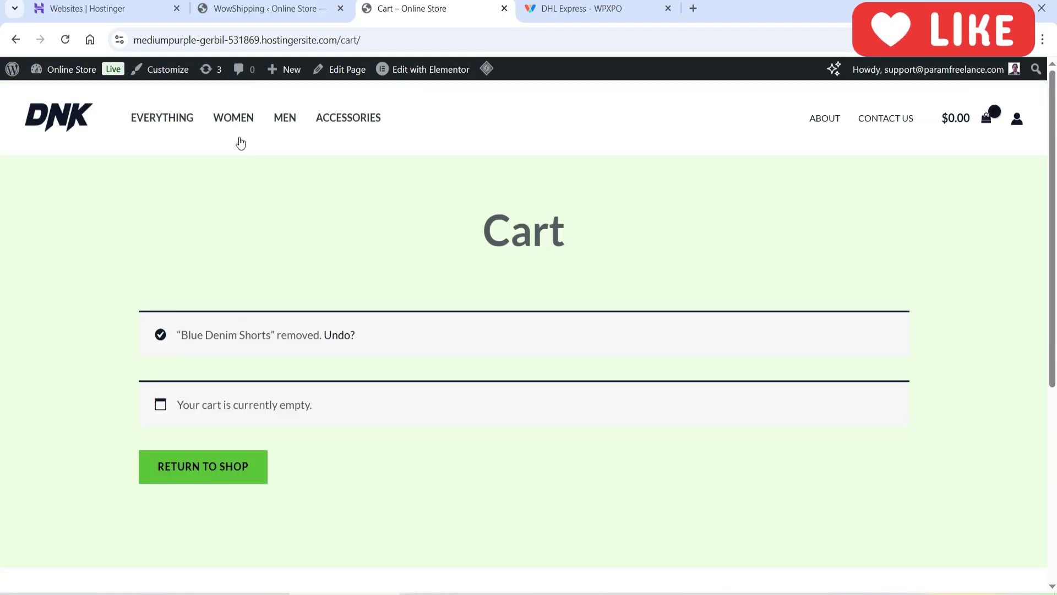
Add two Black Hoodies, one Blue Hoodie and one Blue T shirt From Jim's Store from the Men category to the cart.
{"action": "left_click", "coordinate": [284, 119]}
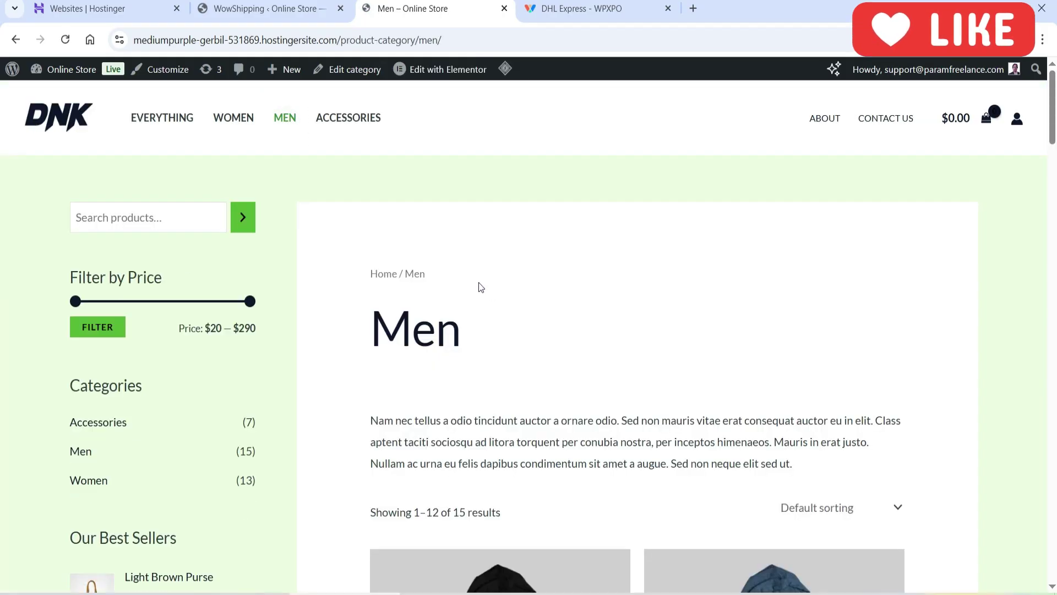
{"action": "scroll", "coordinate": [481, 285], "scroll_direction": "down", "scroll_amount": 10}
{"action": "left_click", "coordinate": [427, 351]}
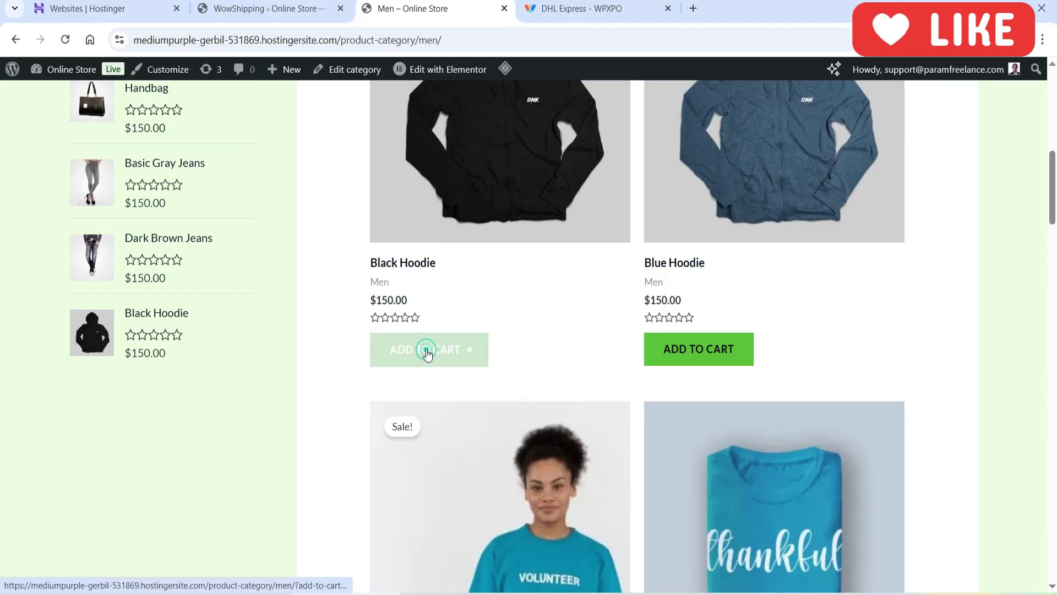
{"action": "left_click", "coordinate": [427, 351]}
{"action": "left_click", "coordinate": [427, 351]}
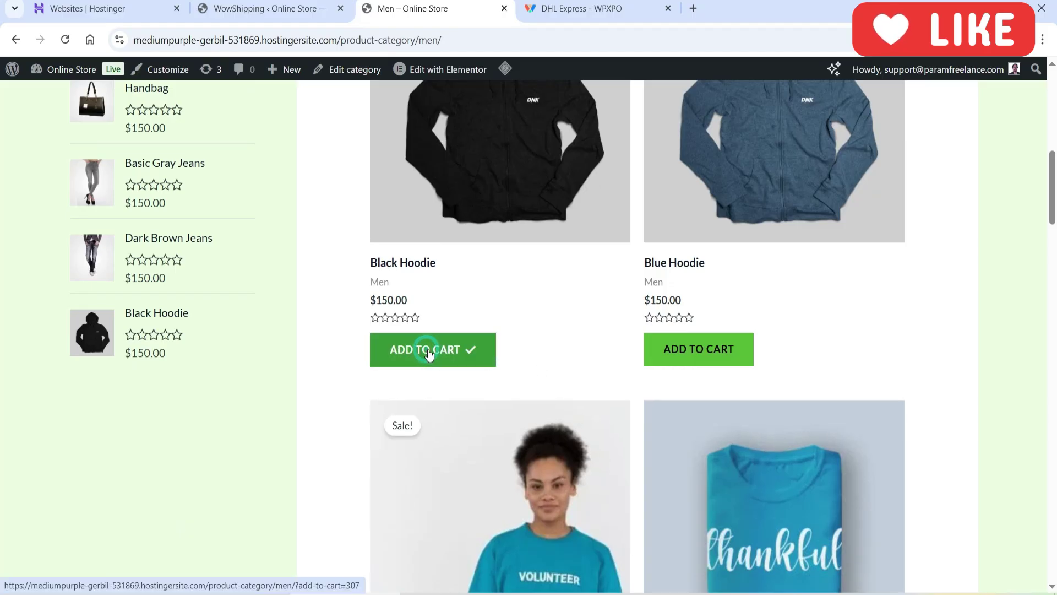
{"action": "left_click", "coordinate": [669, 358]}
{"action": "scroll", "coordinate": [668, 358], "scroll_direction": "down", "scroll_amount": 6}
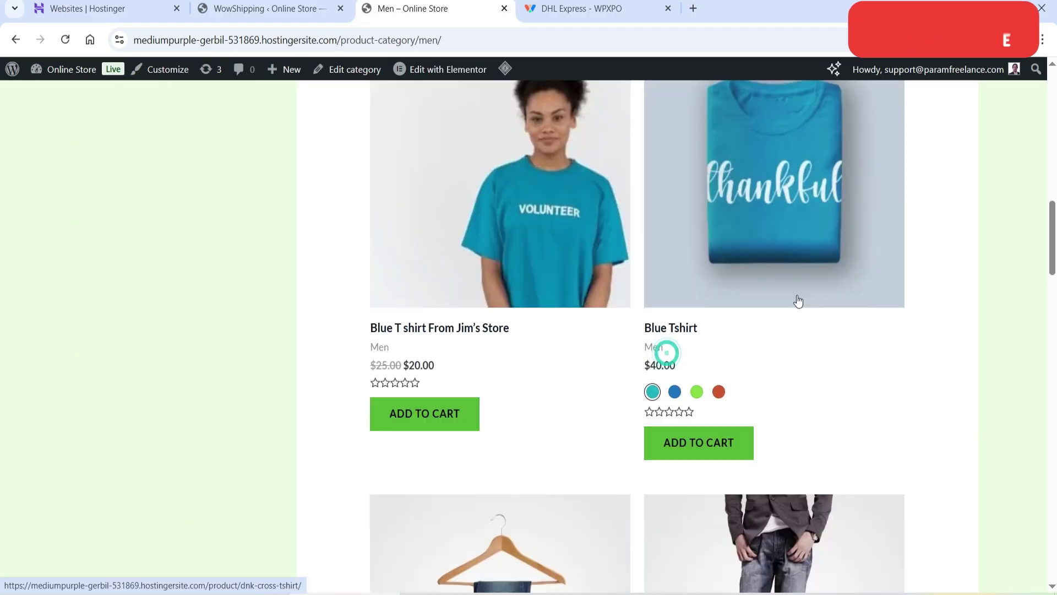
{"action": "left_click", "coordinate": [433, 424]}
Open the full cart page for the newly added men's products.
{"action": "scroll", "coordinate": [969, 366], "scroll_direction": "up", "scroll_amount": 4}
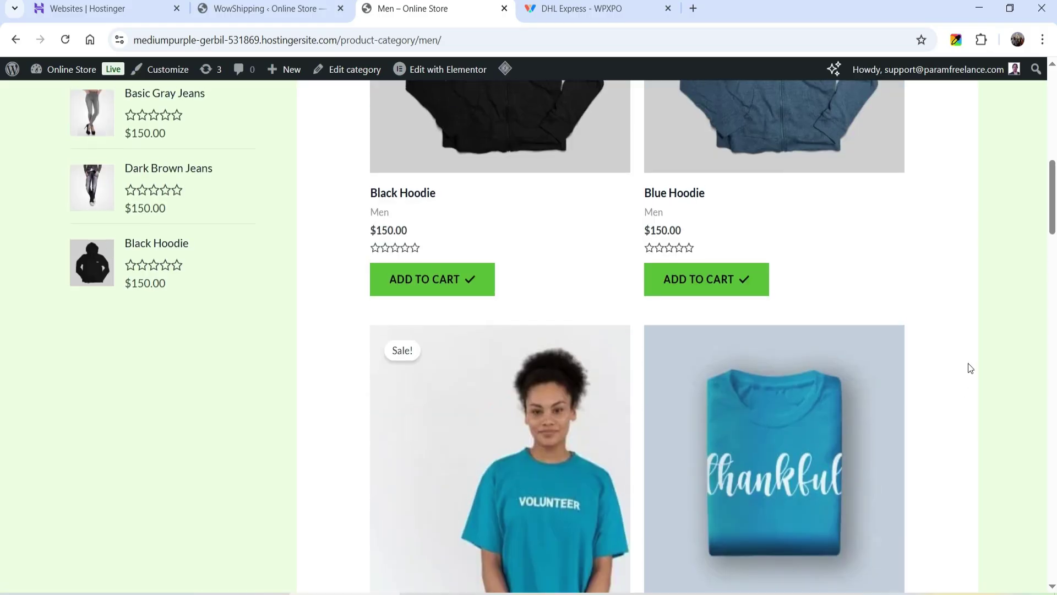
{"action": "scroll", "coordinate": [971, 368], "scroll_direction": "up", "scroll_amount": 9}
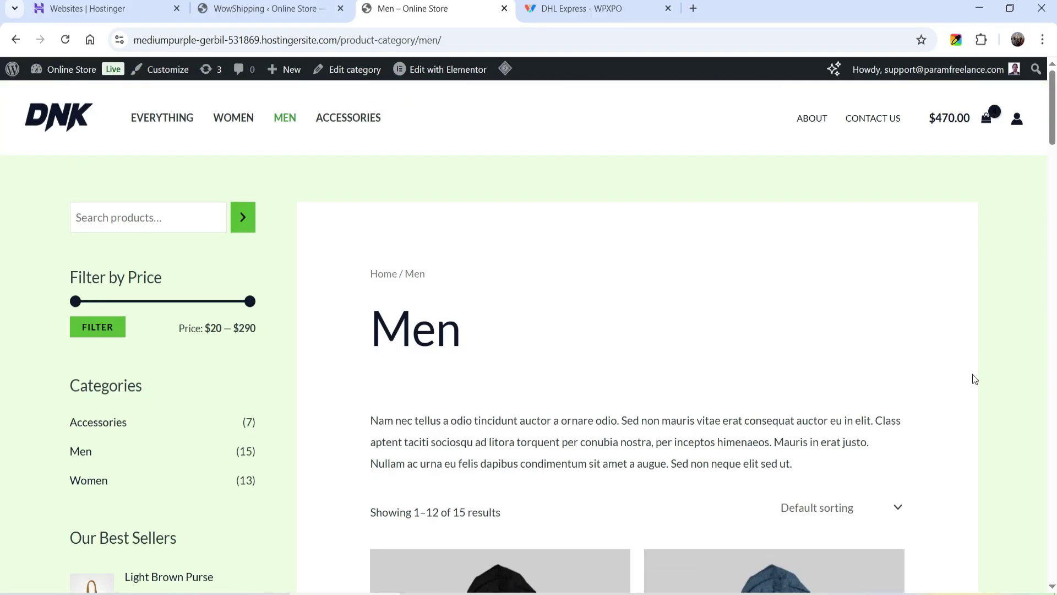
{"action": "left_click", "coordinate": [943, 121]}
{"action": "left_click", "coordinate": [865, 516]}
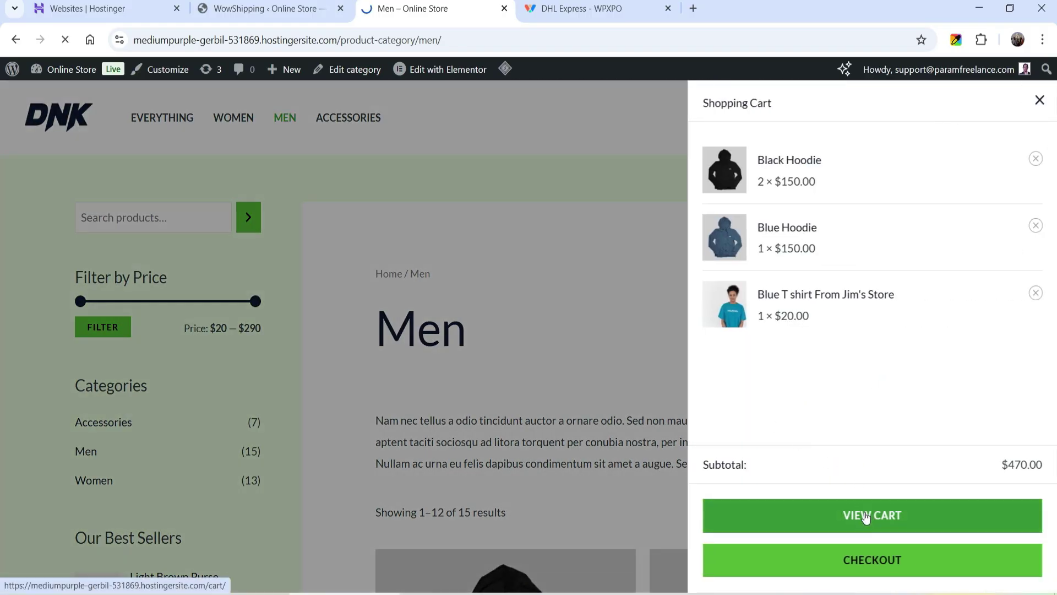
Examine the shipping charge in the cart totals and return to the USA Flex Rate method settings.
{"action": "scroll", "coordinate": [787, 444], "scroll_direction": "down", "scroll_amount": 5}
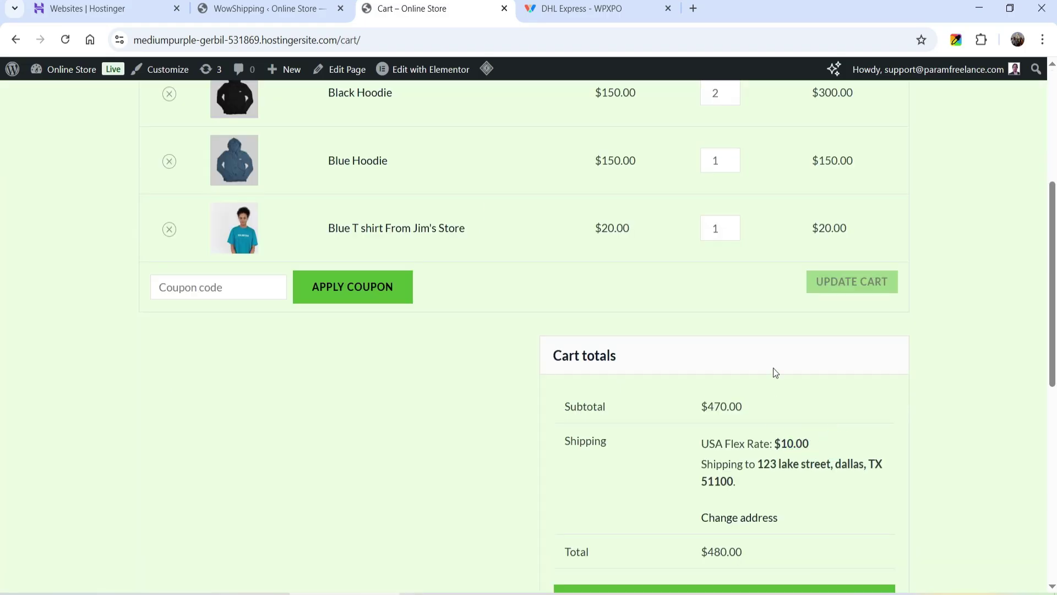
{"action": "scroll", "coordinate": [771, 369], "scroll_direction": "up", "scroll_amount": 3}
{"action": "key", "text": "ctrl+shift+Tab"}
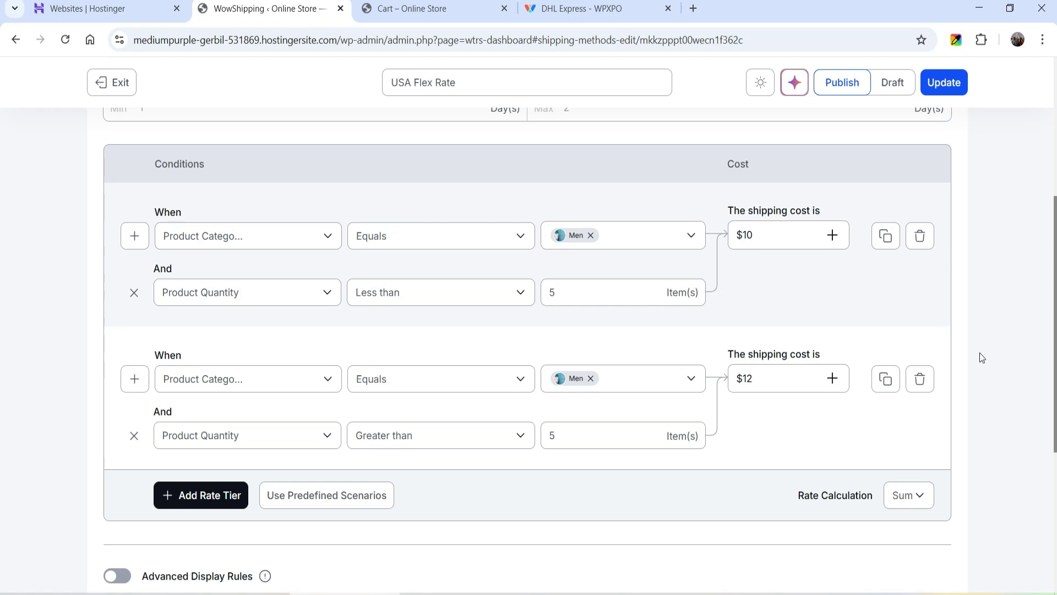
Add a third rate tier below the two Men tiers and look through its available condition types.
{"action": "scroll", "coordinate": [969, 369], "scroll_direction": "down", "scroll_amount": 1}
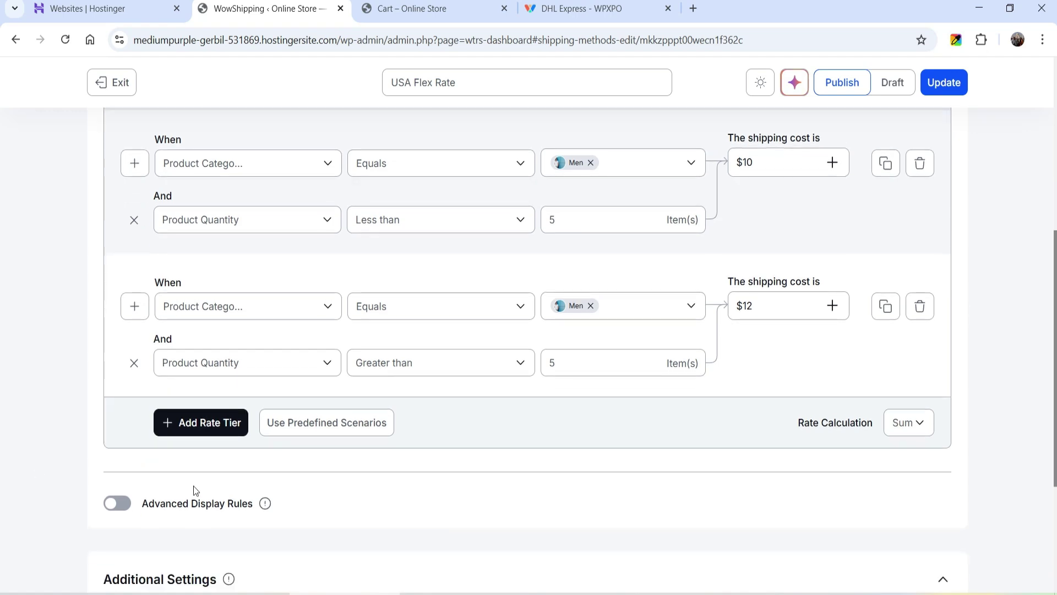
{"action": "left_click", "coordinate": [201, 424]}
{"action": "scroll", "coordinate": [229, 300], "scroll_direction": "down", "scroll_amount": 3}
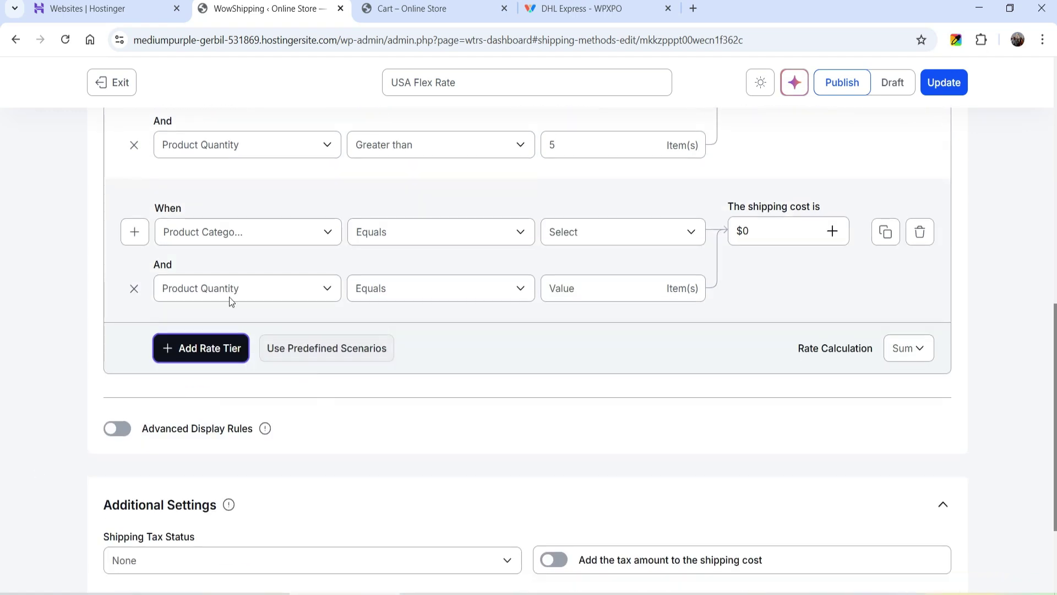
{"action": "left_click", "coordinate": [227, 234]}
{"action": "scroll", "coordinate": [260, 358], "scroll_direction": "down", "scroll_amount": 3}
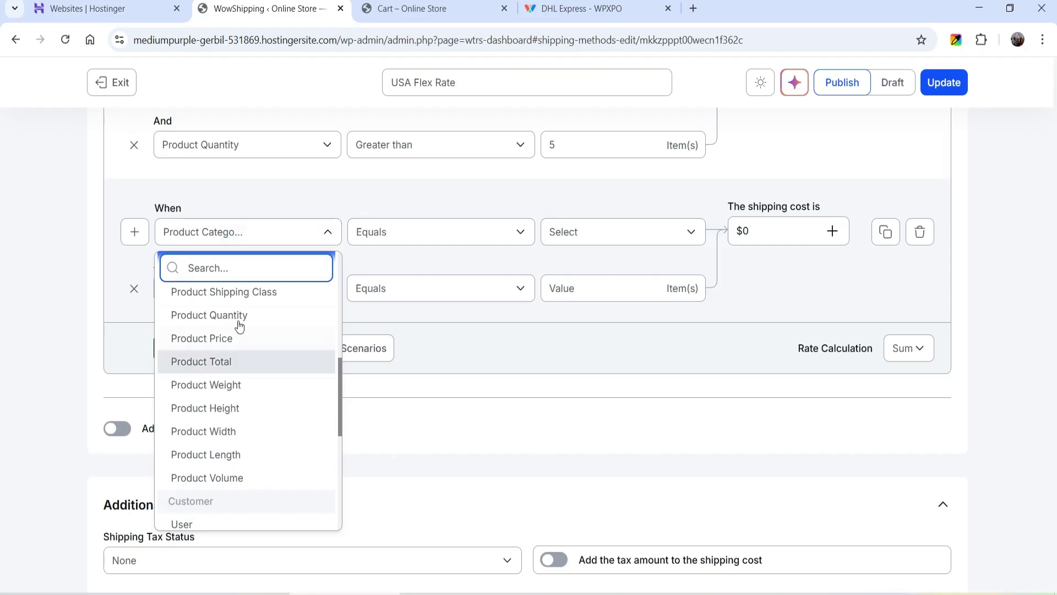
{"action": "scroll", "coordinate": [257, 354], "scroll_direction": "up", "scroll_amount": 2}
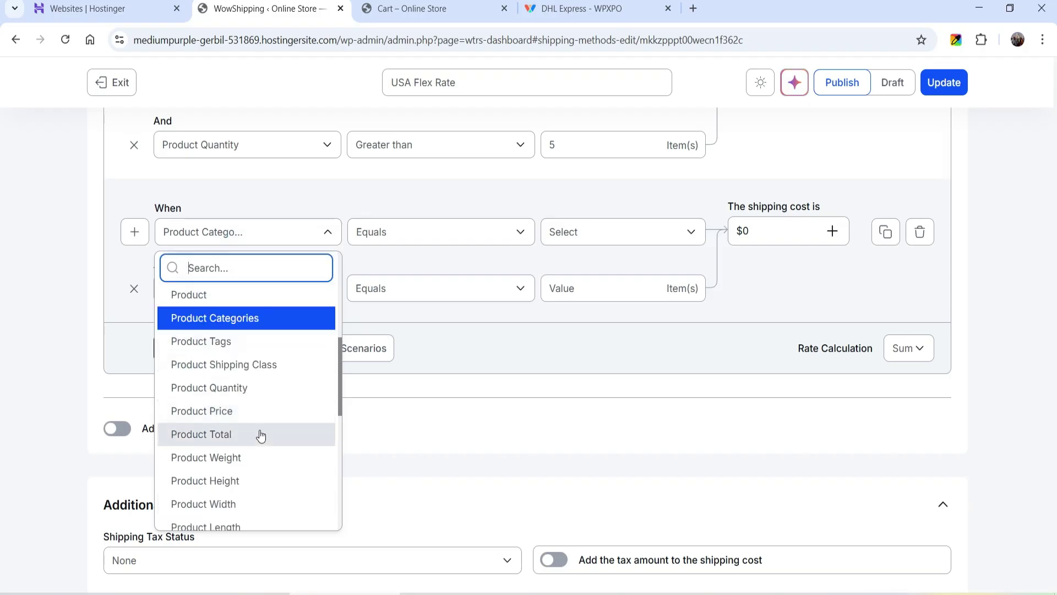
{"action": "scroll", "coordinate": [259, 433], "scroll_direction": "down", "scroll_amount": 2}
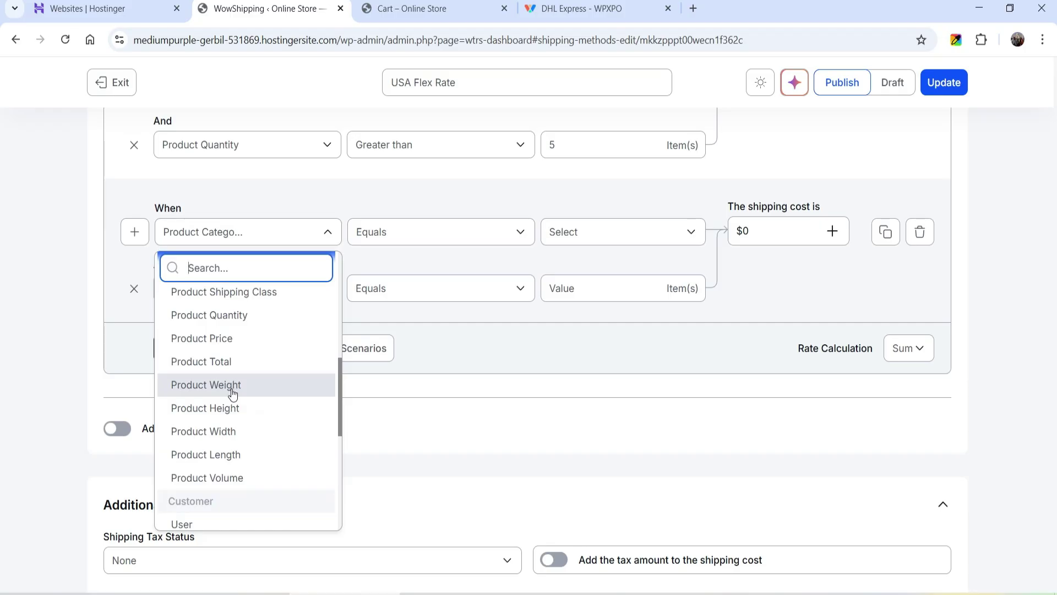
{"action": "left_click", "coordinate": [511, 435]}
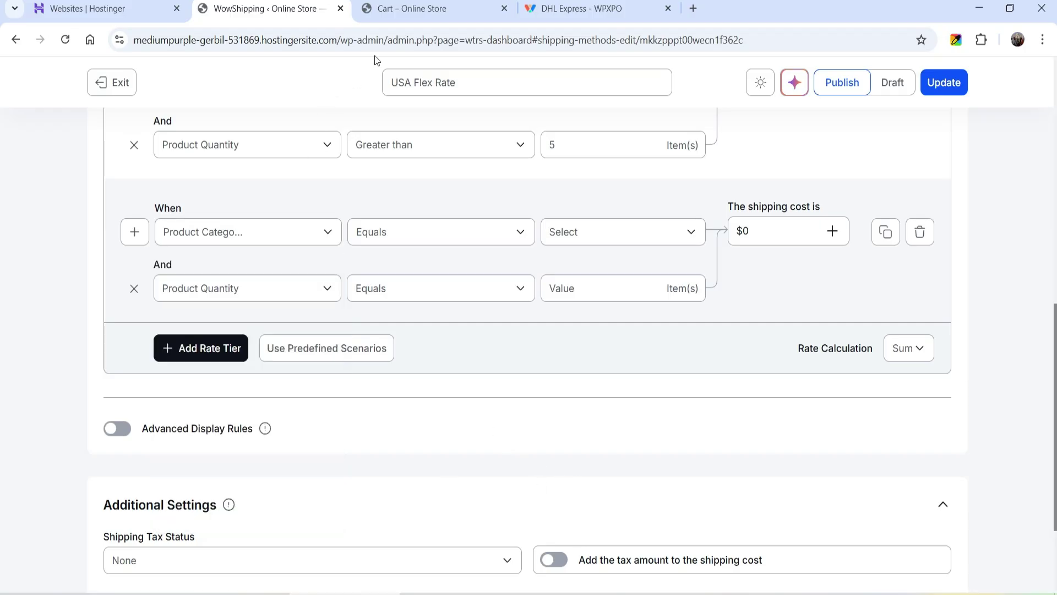
Open the Blue Hoodie from the cart for editing, set its shipping weight to 2 lbs, and update the product.
{"action": "left_click", "coordinate": [404, 9]}
{"action": "left_click", "coordinate": [244, 454]}
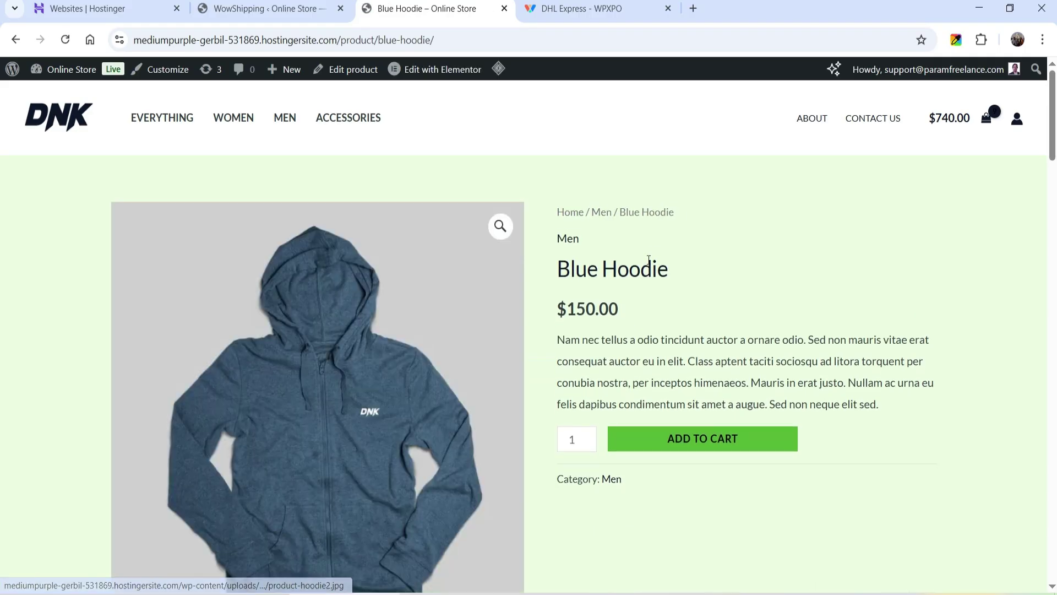
{"action": "left_click", "coordinate": [354, 71]}
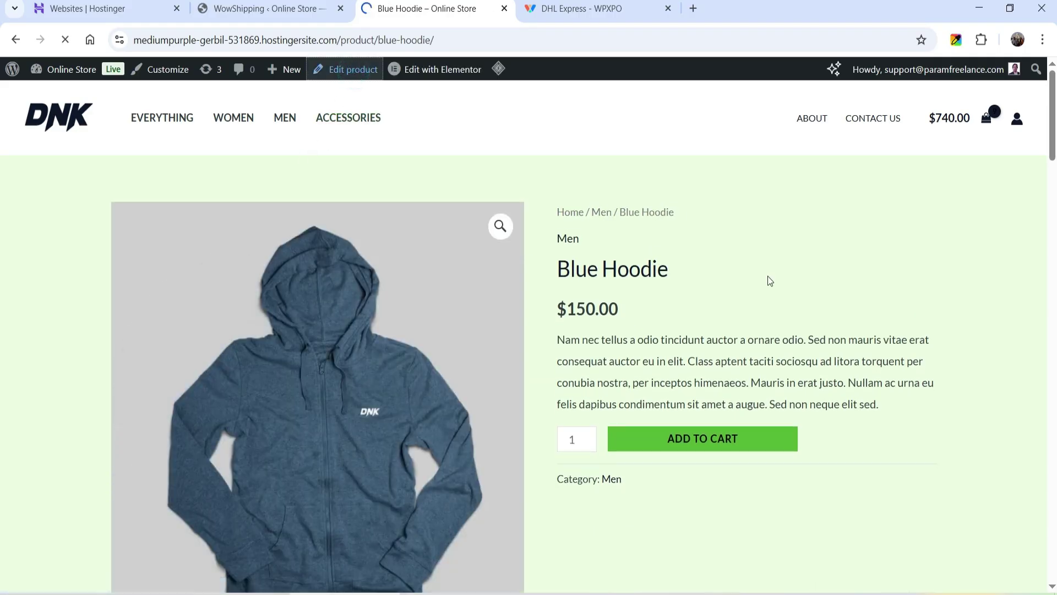
{"action": "scroll", "coordinate": [722, 270], "scroll_direction": "down", "scroll_amount": 9}
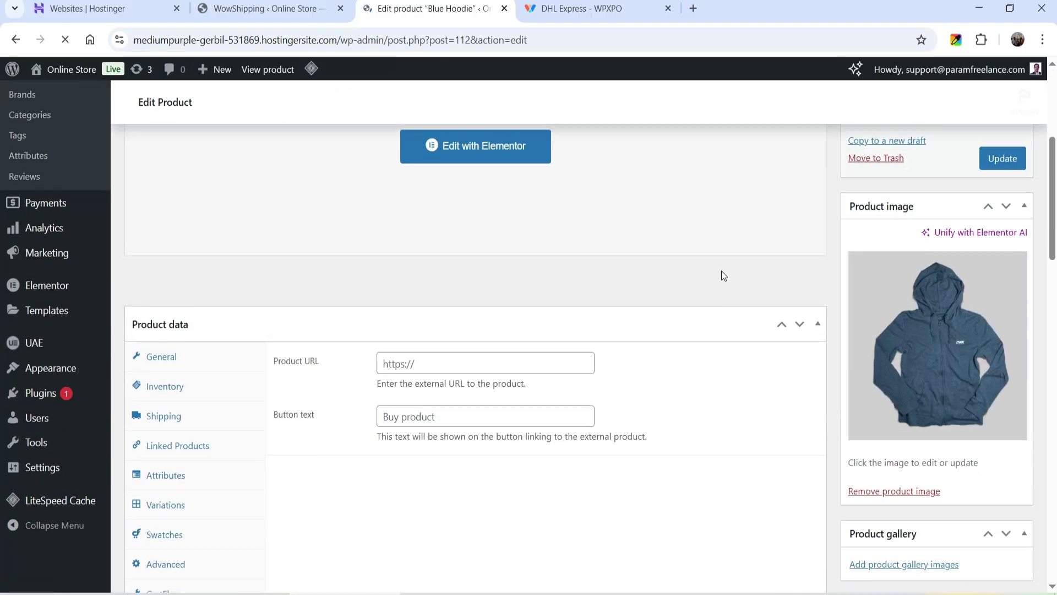
{"action": "scroll", "coordinate": [452, 311], "scroll_direction": "up", "scroll_amount": 9}
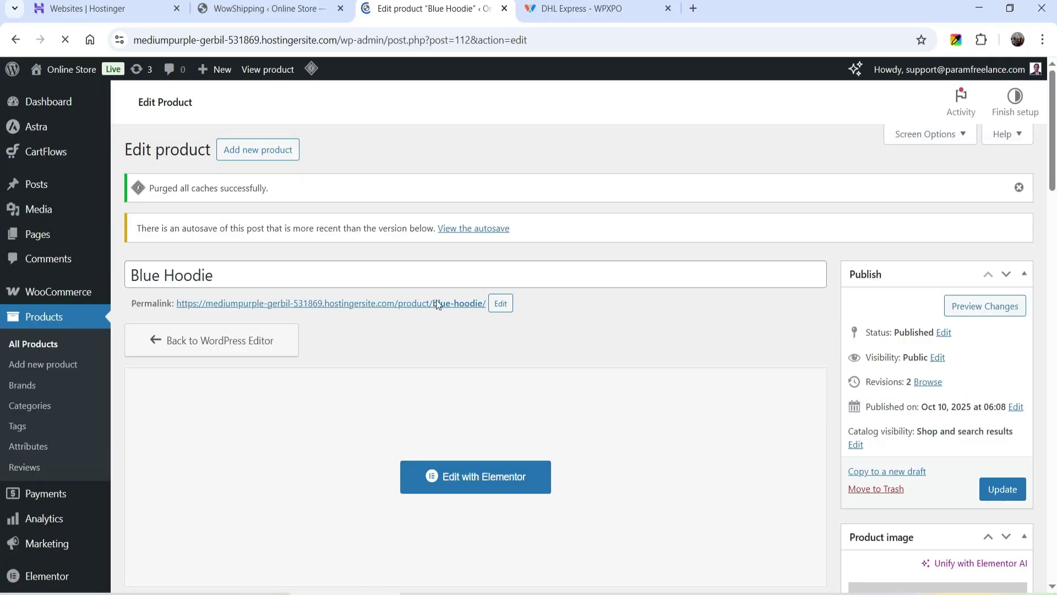
{"action": "scroll", "coordinate": [441, 302], "scroll_direction": "down", "scroll_amount": 6}
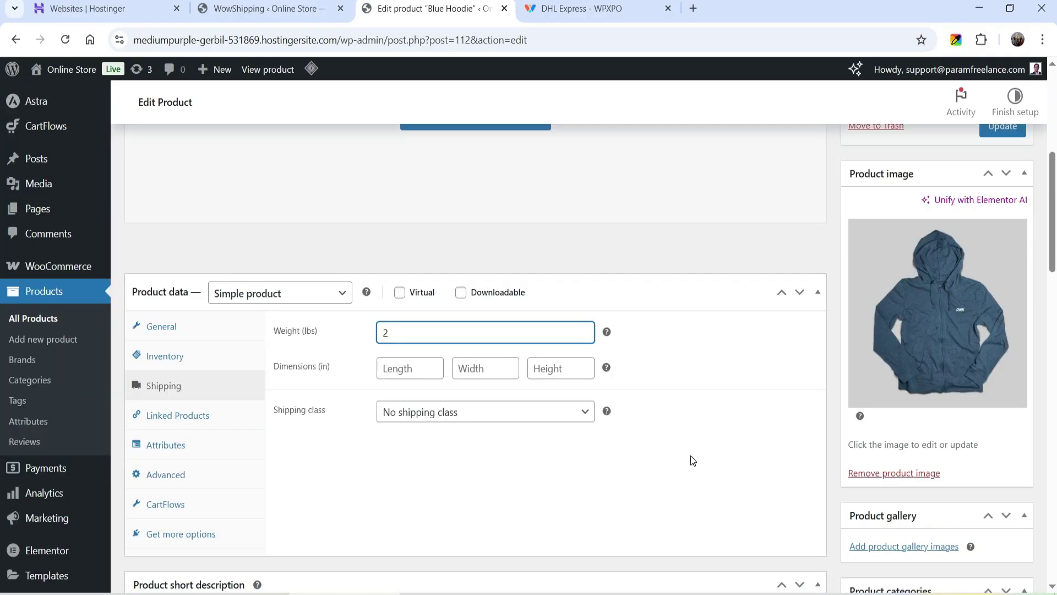
{"action": "scroll", "coordinate": [1035, 325], "scroll_direction": "up", "scroll_amount": 4}
{"action": "left_click", "coordinate": [1009, 344]}
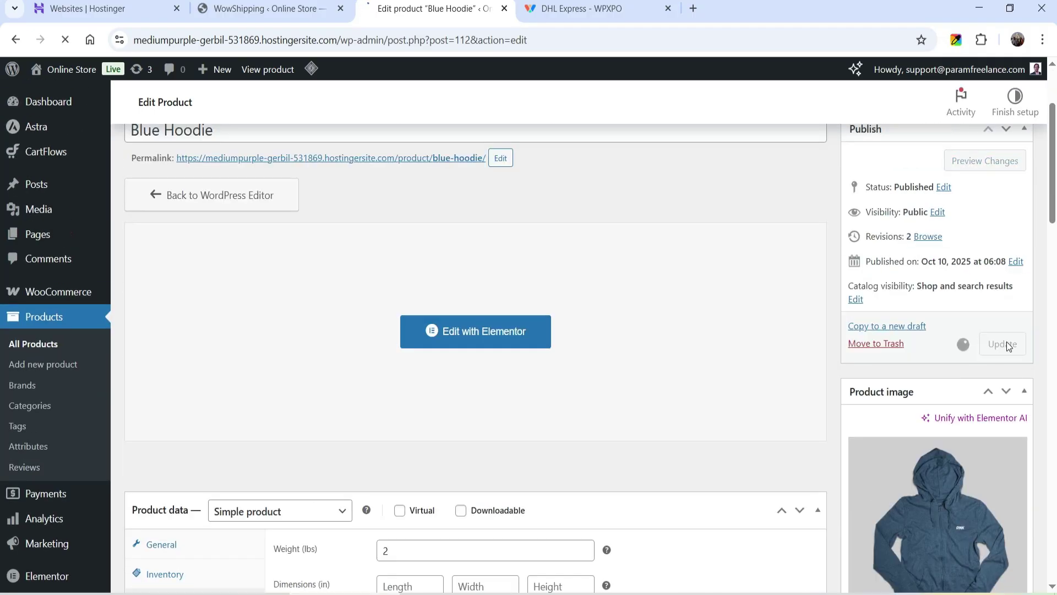
{"action": "right_click", "coordinate": [459, 265]}
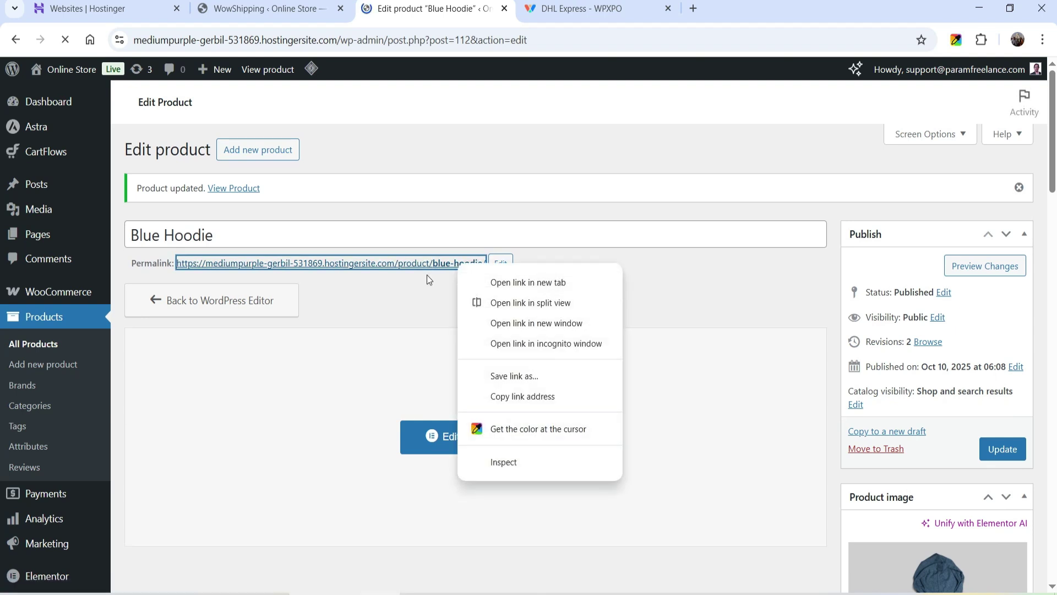
{"action": "left_click", "coordinate": [408, 262]}
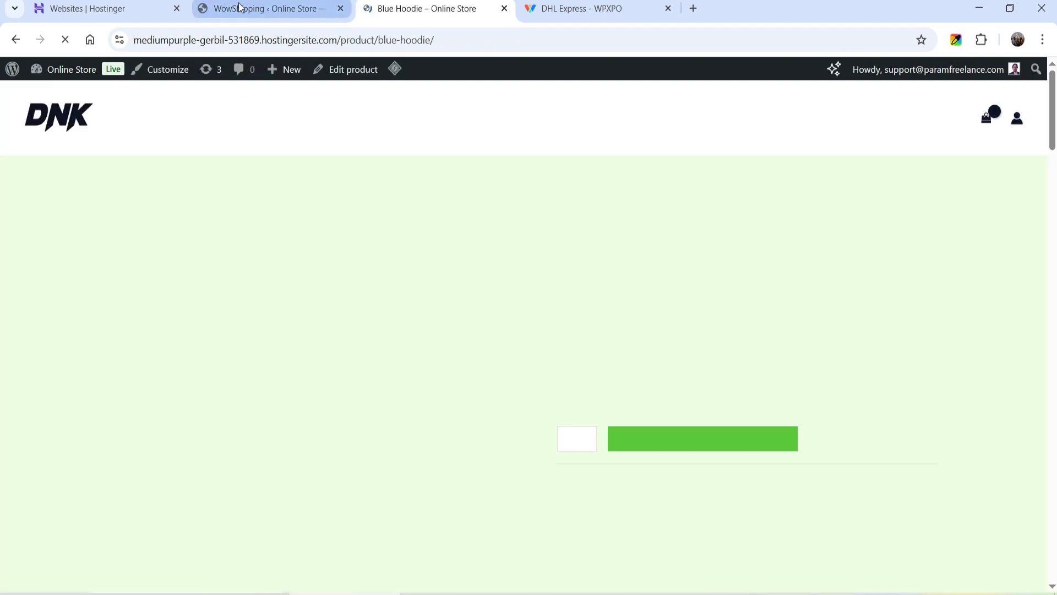
Delete both Men category rate tiers and remove the quantity condition from the remaining tier in USA Flex Rate.
{"action": "left_click", "coordinate": [242, 9]}
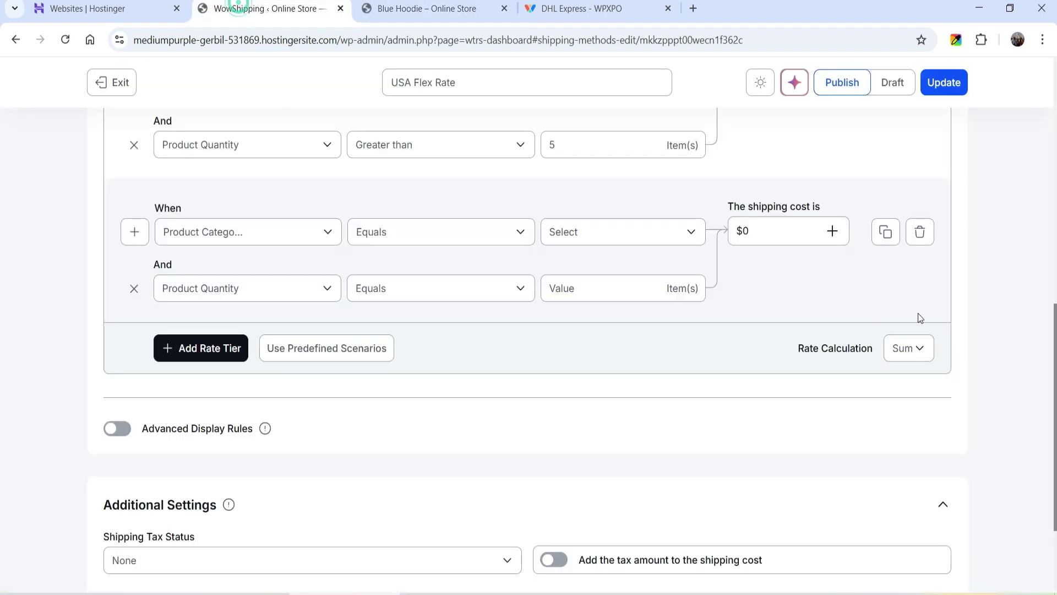
{"action": "scroll", "coordinate": [829, 348], "scroll_direction": "up", "scroll_amount": 3}
{"action": "scroll", "coordinate": [870, 283], "scroll_direction": "up", "scroll_amount": 3}
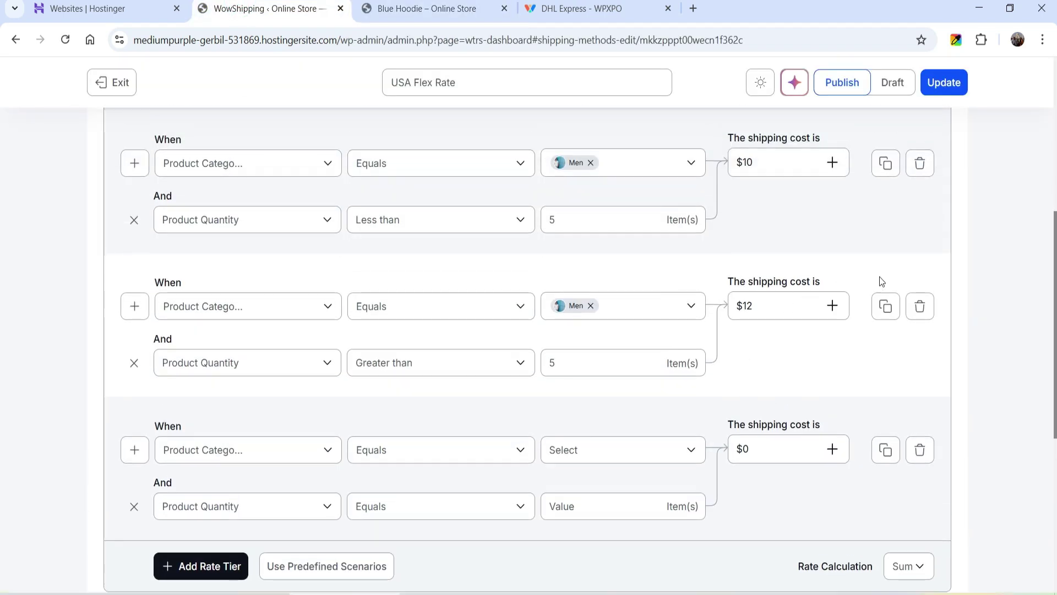
{"action": "left_click", "coordinate": [920, 236]}
{"action": "left_click", "coordinate": [920, 237]}
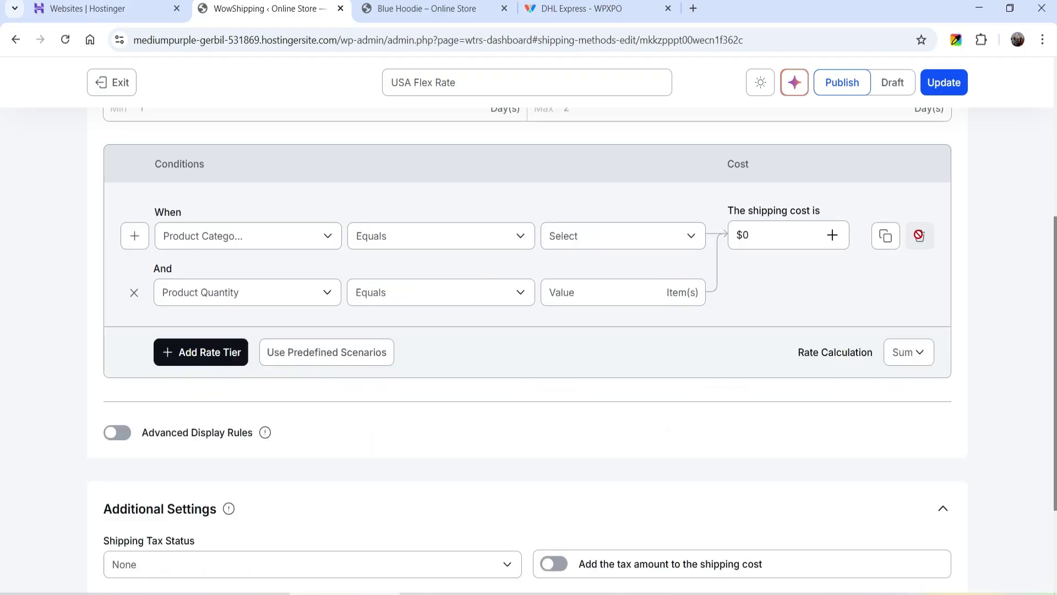
{"action": "left_click", "coordinate": [134, 293]}
Set the remaining tier's condition to Product Weight greater than or equal to 5 lbs.
{"action": "left_click", "coordinate": [220, 237]}
{"action": "scroll", "coordinate": [255, 359], "scroll_direction": "down", "scroll_amount": 2}
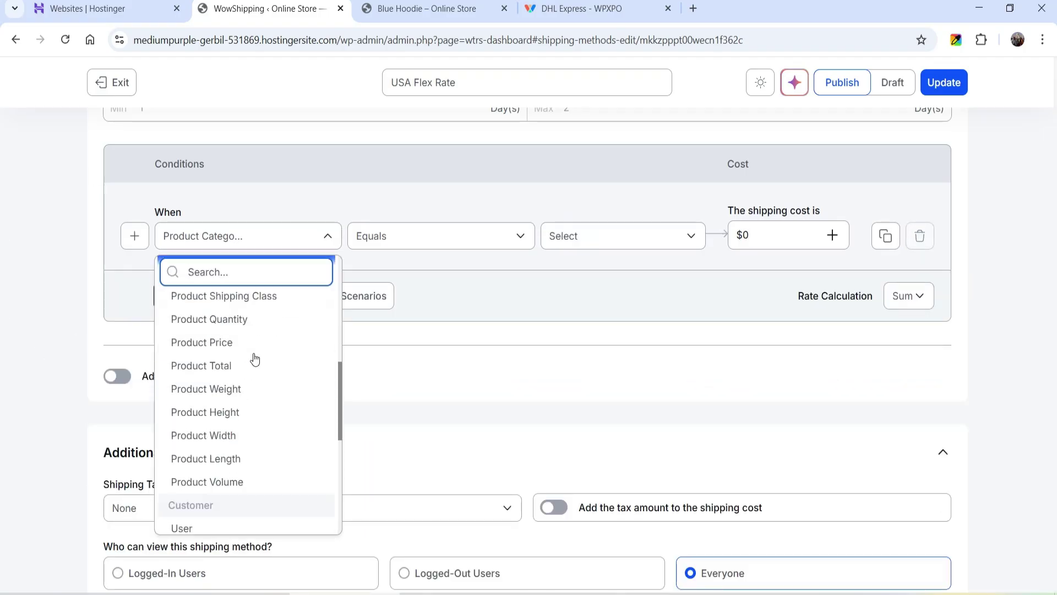
{"action": "left_click", "coordinate": [240, 390]}
{"action": "left_click", "coordinate": [443, 241]}
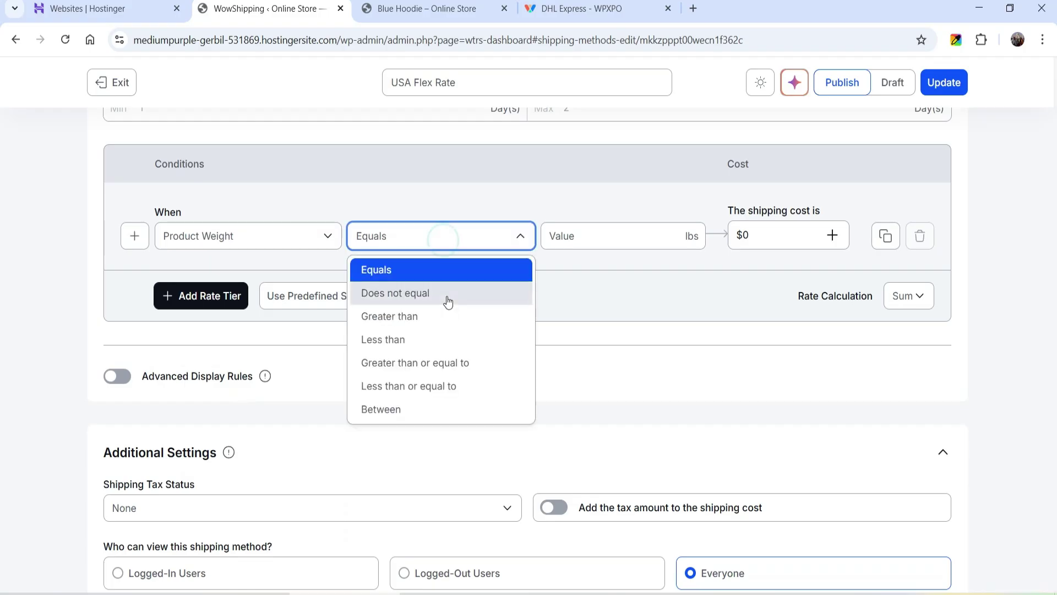
{"action": "left_click", "coordinate": [440, 338]}
{"action": "left_click", "coordinate": [436, 236]}
{"action": "left_click", "coordinate": [437, 361]}
{"action": "left_click", "coordinate": [587, 235]}
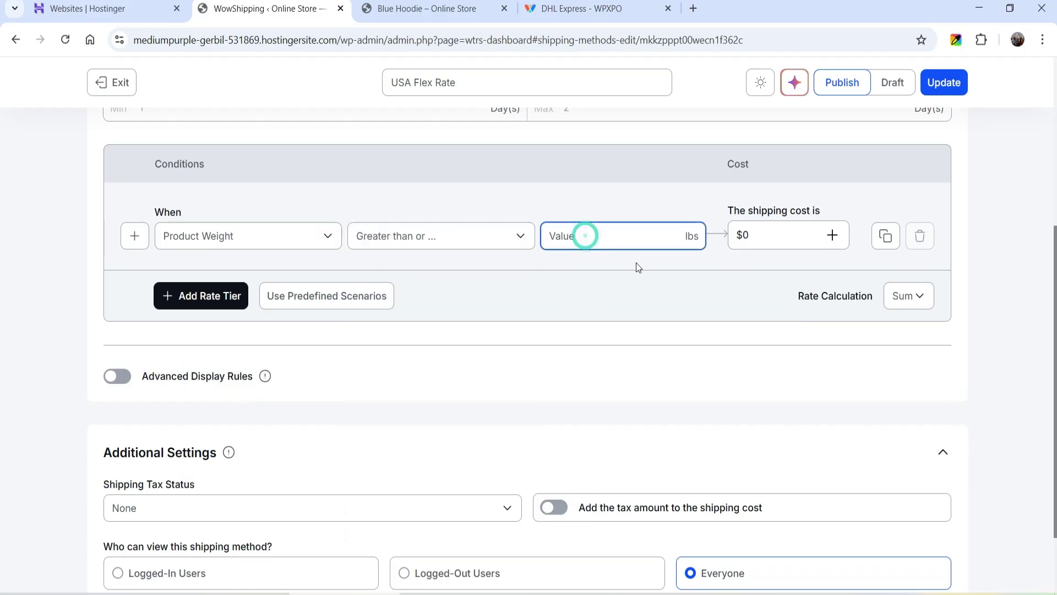
{"action": "type", "text": "5"}
Set the first weight tier's fixed shipping cost to 15 USD.
{"action": "left_click", "coordinate": [752, 237]}
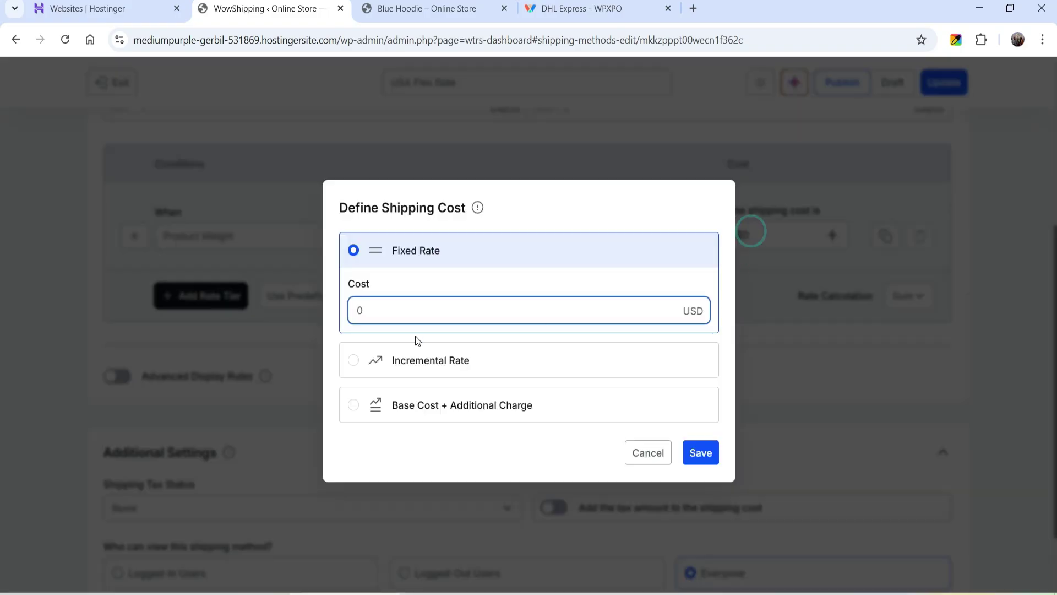
{"action": "double_click", "coordinate": [388, 317]}
{"action": "type", "text": "15"}
{"action": "left_click", "coordinate": [697, 451]}
Add a second rate tier with the condition Product Weight greater than 5 lbs.
{"action": "left_click", "coordinate": [189, 295]}
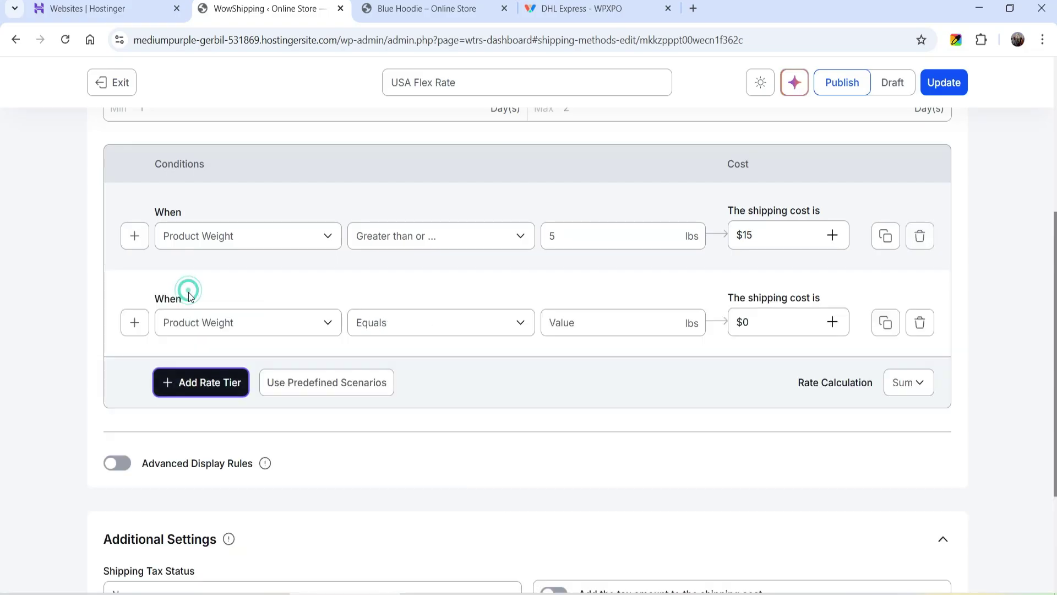
{"action": "left_click", "coordinate": [210, 325]}
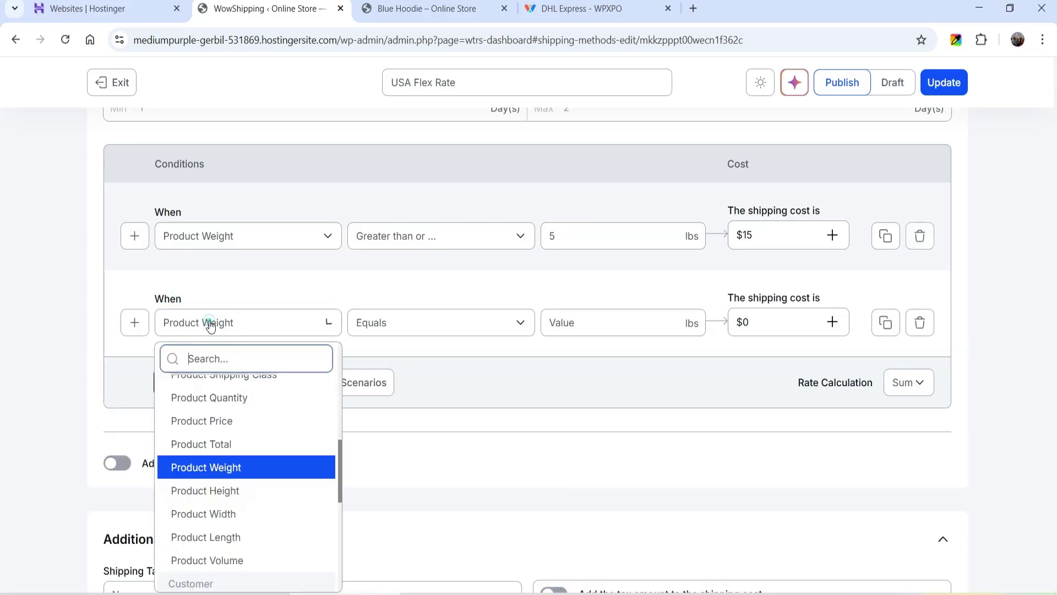
{"action": "left_click", "coordinate": [436, 322]}
{"action": "left_click", "coordinate": [420, 402]}
{"action": "left_click", "coordinate": [576, 325]}
{"action": "type", "text": "5"}
Set the second weight tier's fixed shipping cost to 20 USD and save the updated shipping method.
{"action": "left_click", "coordinate": [757, 320]}
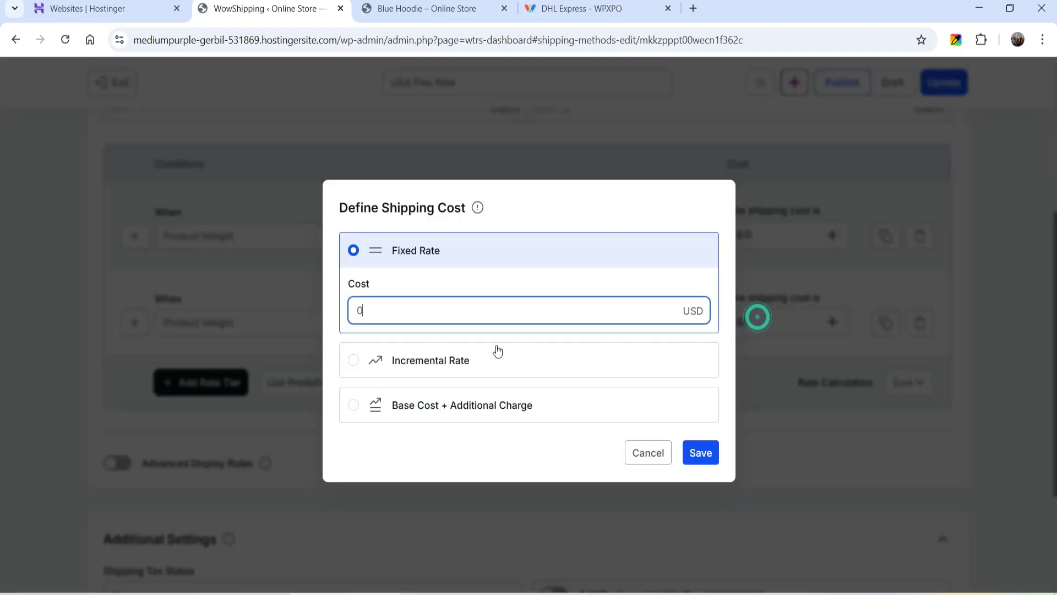
{"action": "double_click", "coordinate": [404, 312]}
{"action": "type", "text": "20"}
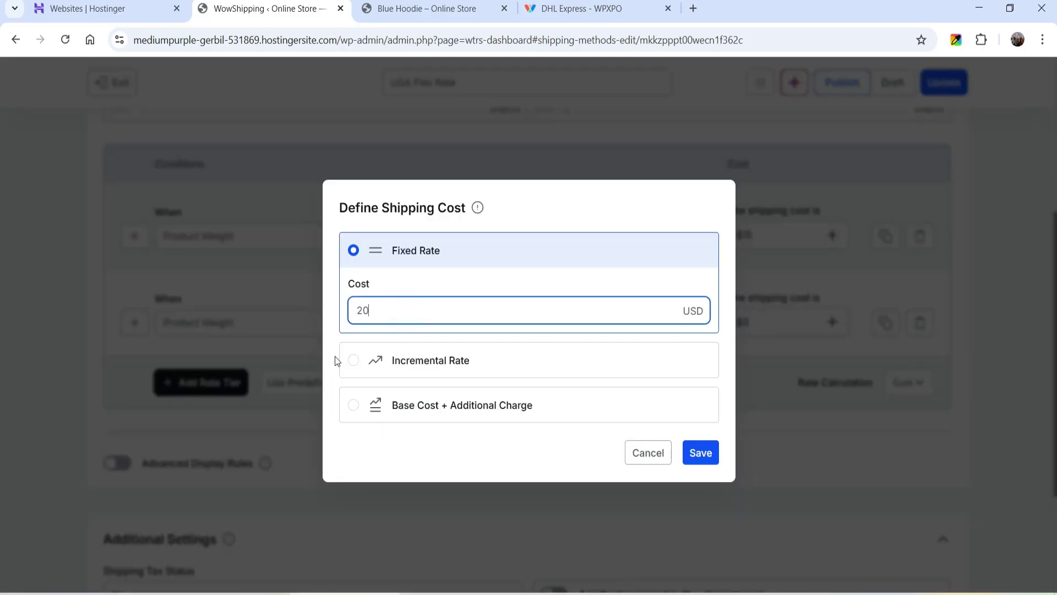
{"action": "left_click", "coordinate": [701, 452]}
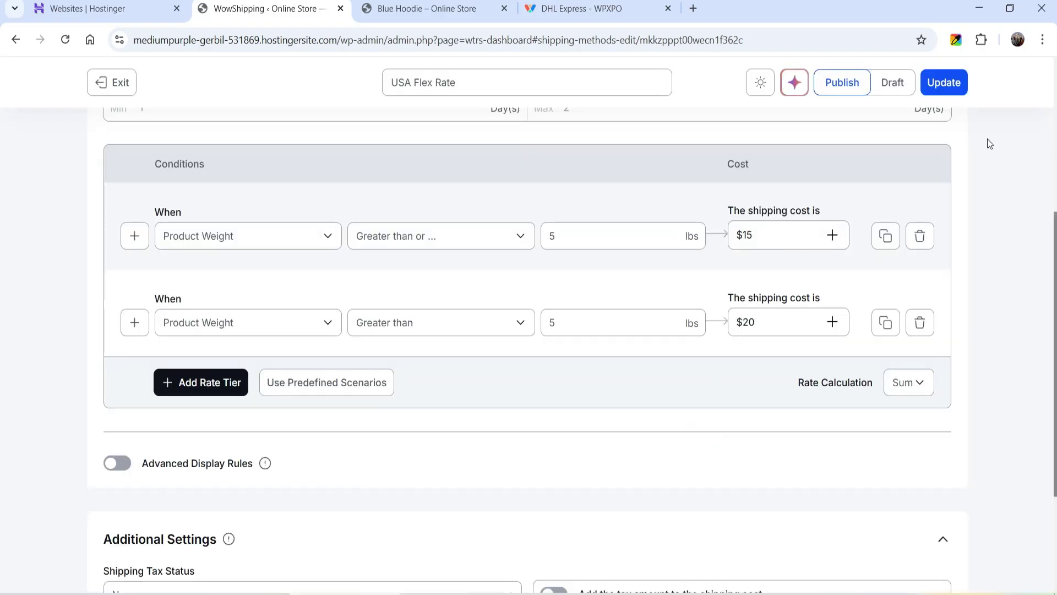
{"action": "left_click", "coordinate": [944, 84]}
Try an advanced display rule with the cart total between 100 and 500 USD, and turn Advanced Display Rules off.
{"action": "scroll", "coordinate": [545, 263], "scroll_direction": "down", "scroll_amount": 3}
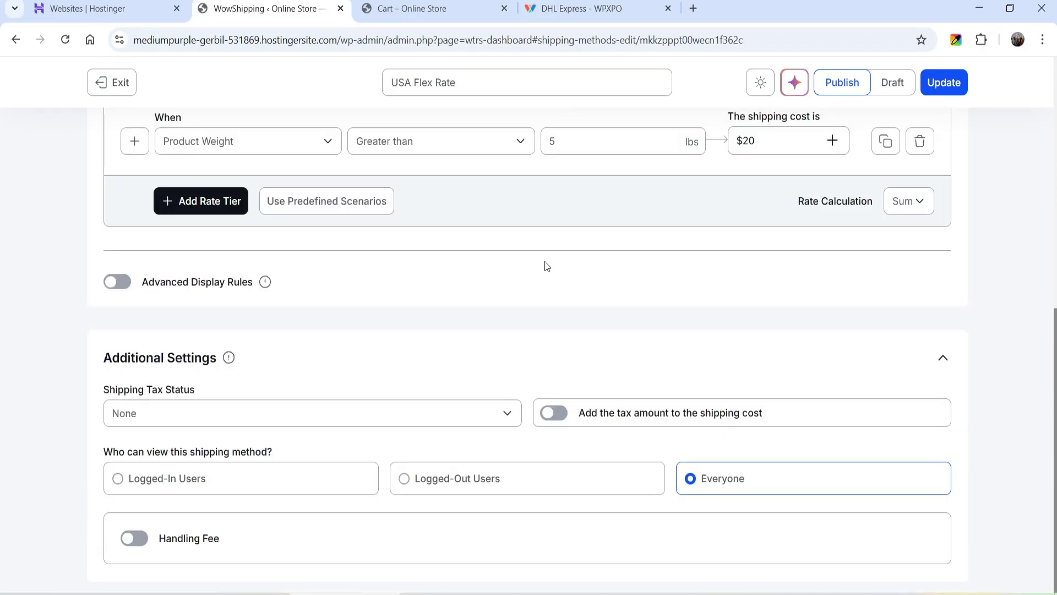
{"action": "left_click", "coordinate": [119, 283]}
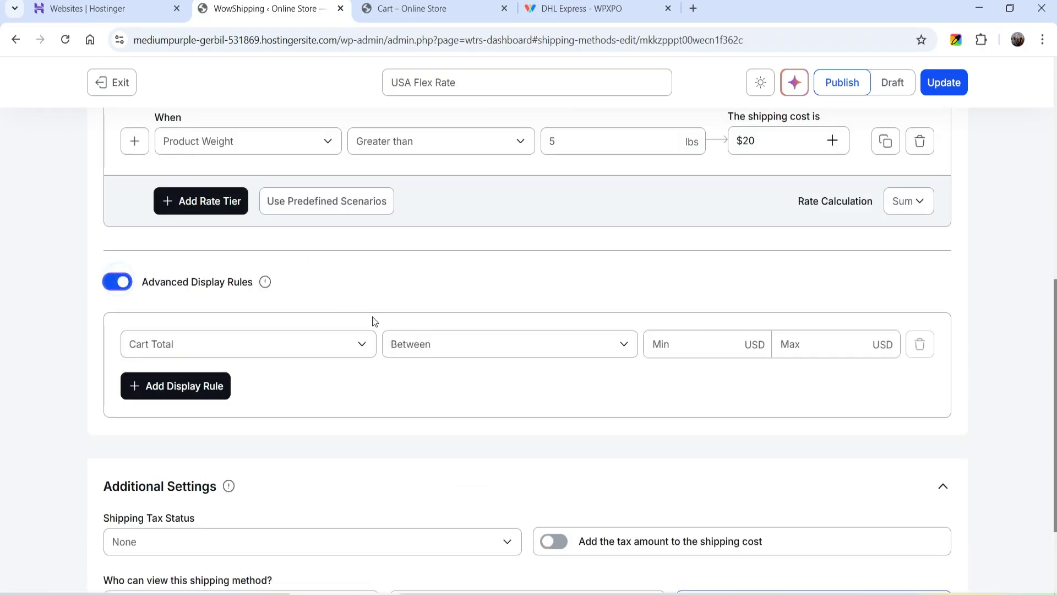
{"action": "mouse_move", "coordinate": [263, 284]}
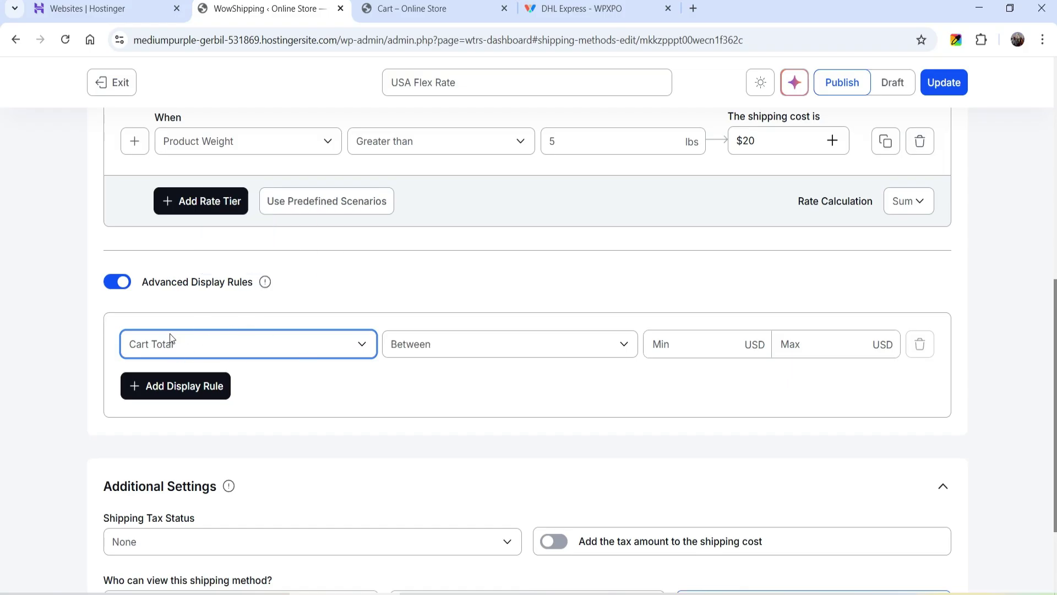
{"action": "left_click", "coordinate": [685, 344]}
{"action": "type", "text": "500"}
{"action": "left_click", "coordinate": [619, 280]}
{"action": "scroll", "coordinate": [619, 280], "scroll_direction": "up", "scroll_amount": 1}
{"action": "mouse_move", "coordinate": [270, 361]}
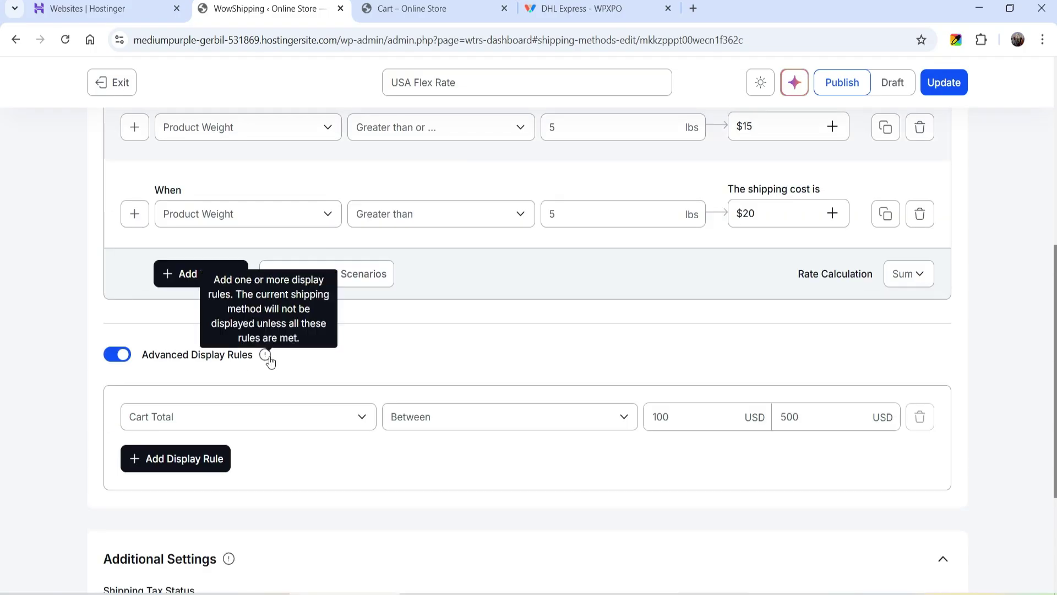
{"action": "left_click", "coordinate": [113, 362]}
Set the shipping tax status to Taxable and enable adding the tax amount to the shipping cost.
{"action": "left_click", "coordinate": [193, 414]}
{"action": "left_click", "coordinate": [204, 414]}
{"action": "left_click", "coordinate": [151, 357]}
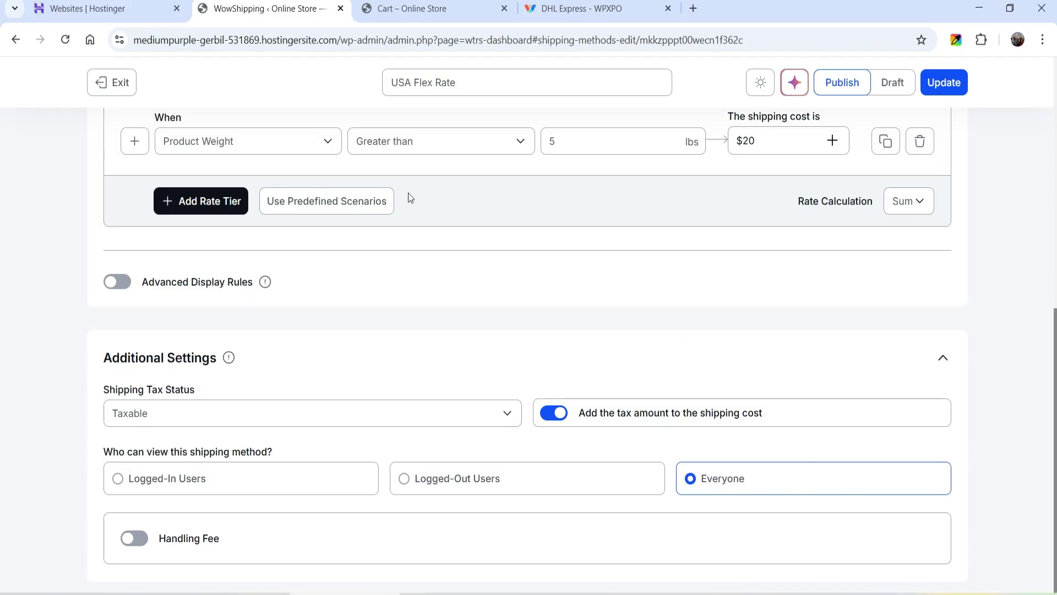
Enable the handling fee with Fixed Amount as the fee type and set its amount to 5 USD.
{"action": "left_click", "coordinate": [140, 538]}
{"action": "scroll", "coordinate": [458, 374], "scroll_direction": "down", "scroll_amount": 2}
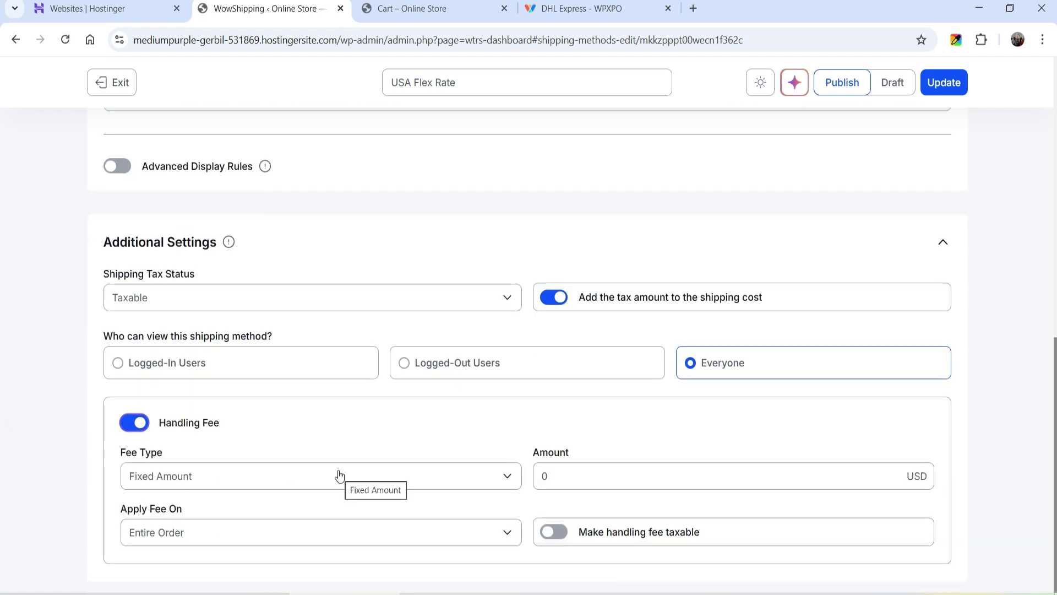
{"action": "left_click", "coordinate": [236, 474]}
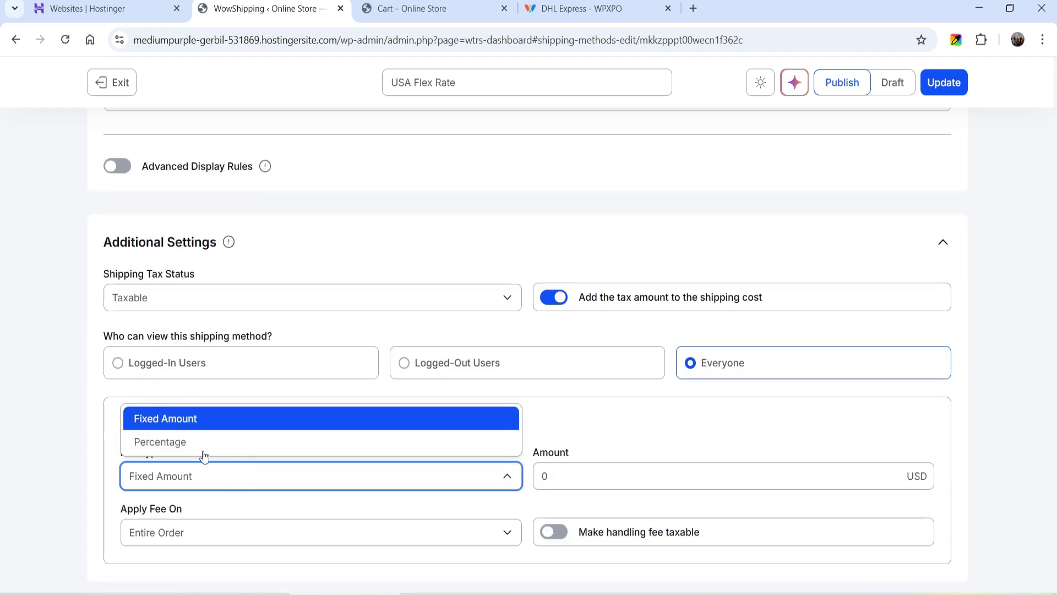
{"action": "left_click", "coordinate": [25, 451]}
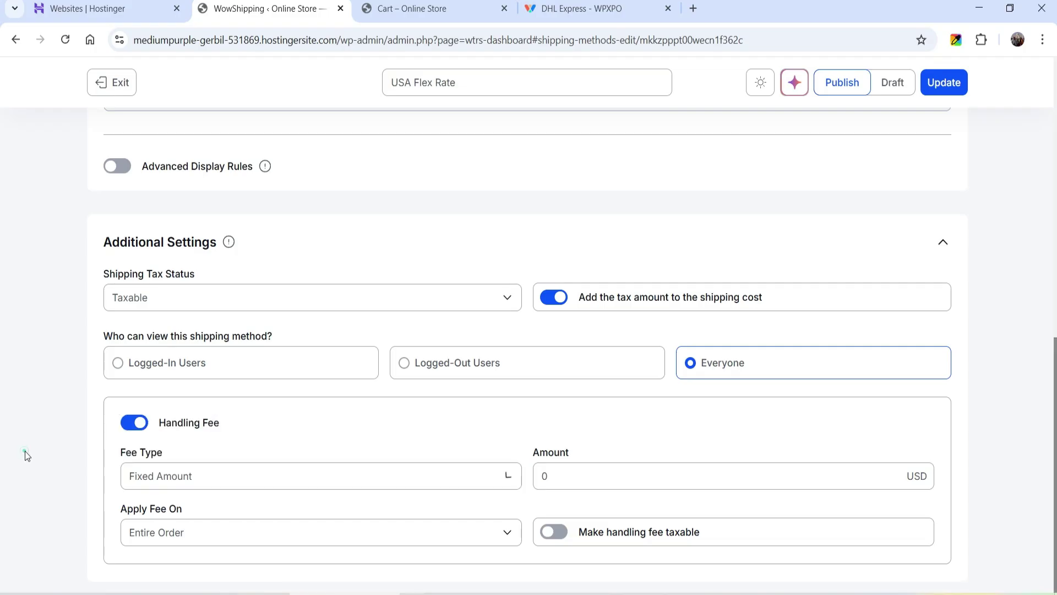
{"action": "left_click", "coordinate": [299, 475]}
{"action": "left_click", "coordinate": [216, 438]}
{"action": "left_click", "coordinate": [308, 476]}
{"action": "left_click", "coordinate": [184, 420]}
{"action": "left_click", "coordinate": [600, 474]}
{"action": "type", "text": "5"}
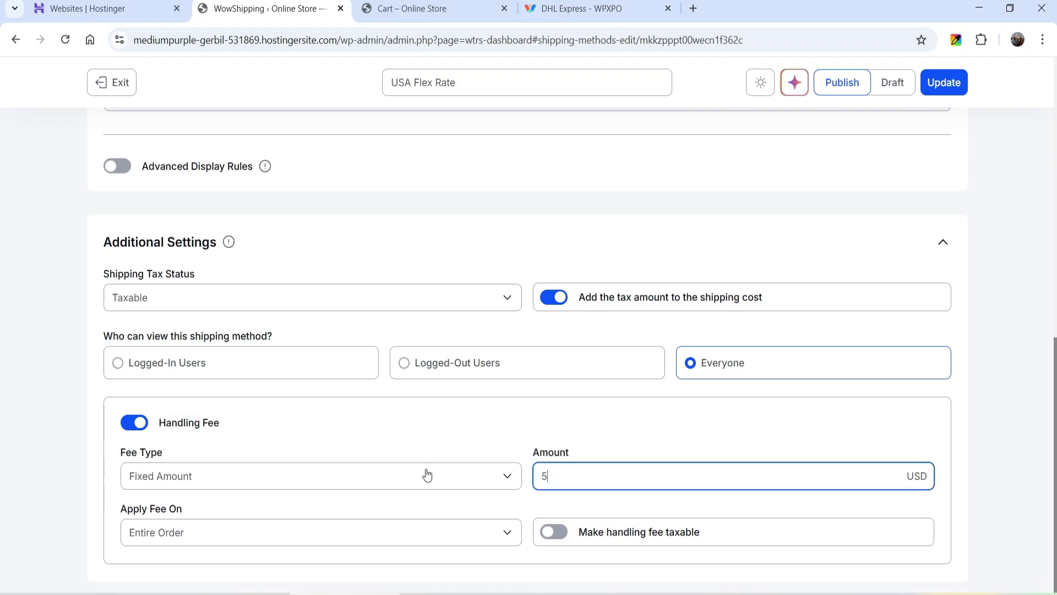
Keep the handling fee applied to the Entire Order and make the fee taxable.
{"action": "left_click", "coordinate": [197, 534]}
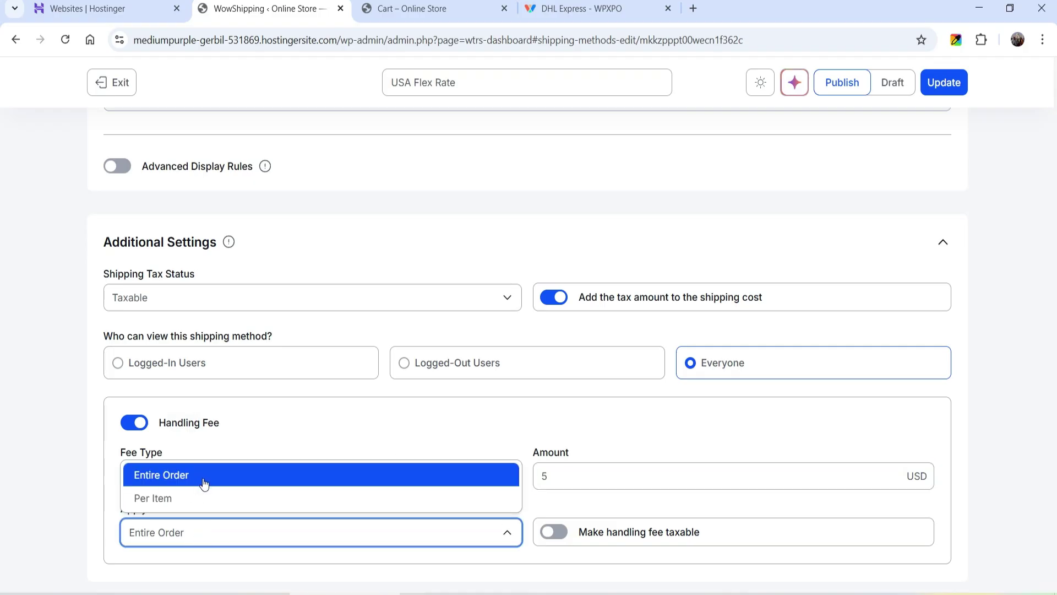
{"action": "left_click", "coordinate": [630, 514]}
{"action": "left_click", "coordinate": [553, 532]}
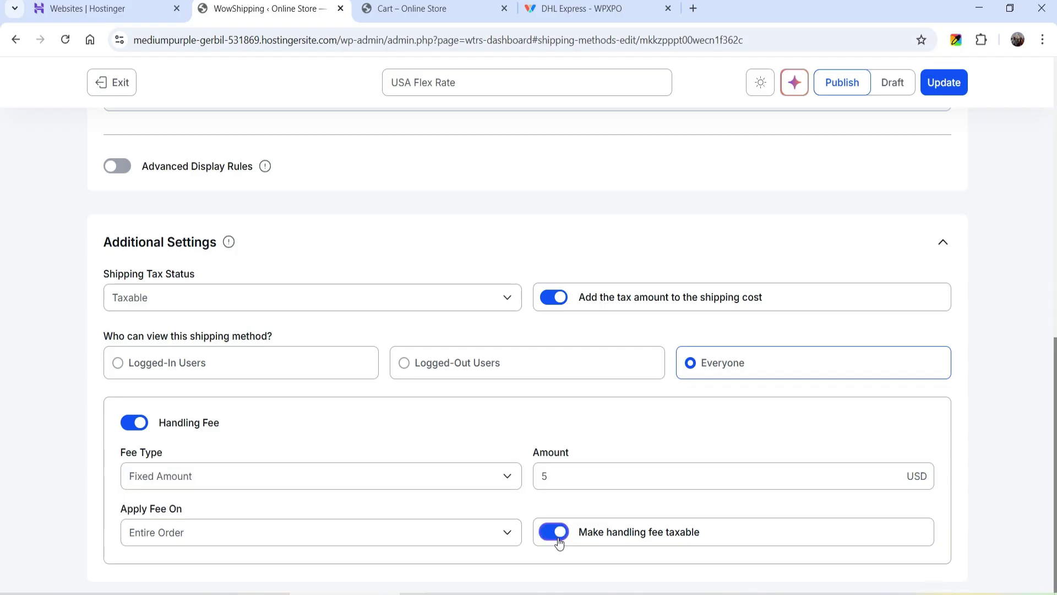
{"action": "scroll", "coordinate": [635, 386], "scroll_direction": "up", "scroll_amount": 15}
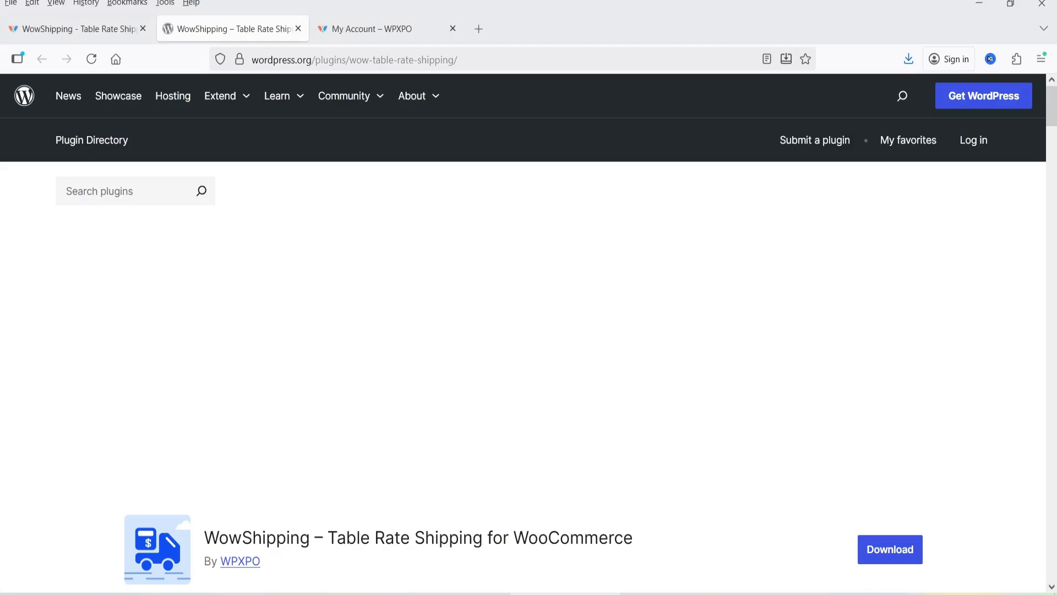
Review the WowShipping plugin page on wordpress.org and the yearly and lifetime pricing plans on the WPXPO website.
{"action": "scroll", "coordinate": [495, 339], "scroll_direction": "down", "scroll_amount": 2}
{"action": "scroll", "coordinate": [495, 339], "scroll_direction": "up", "scroll_amount": 2}
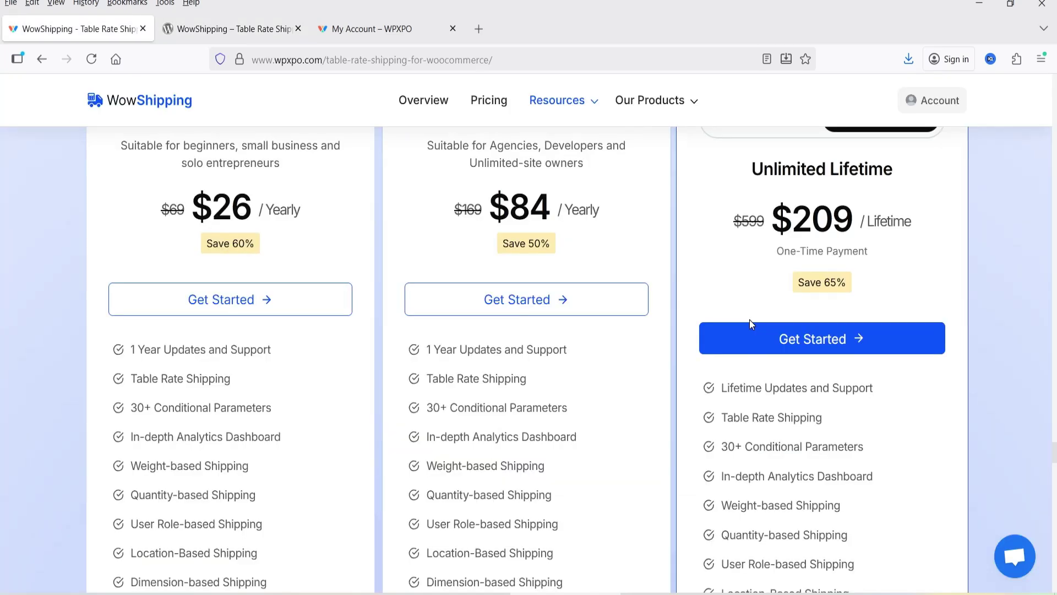
{"action": "scroll", "coordinate": [750, 320], "scroll_direction": "up", "scroll_amount": 3}
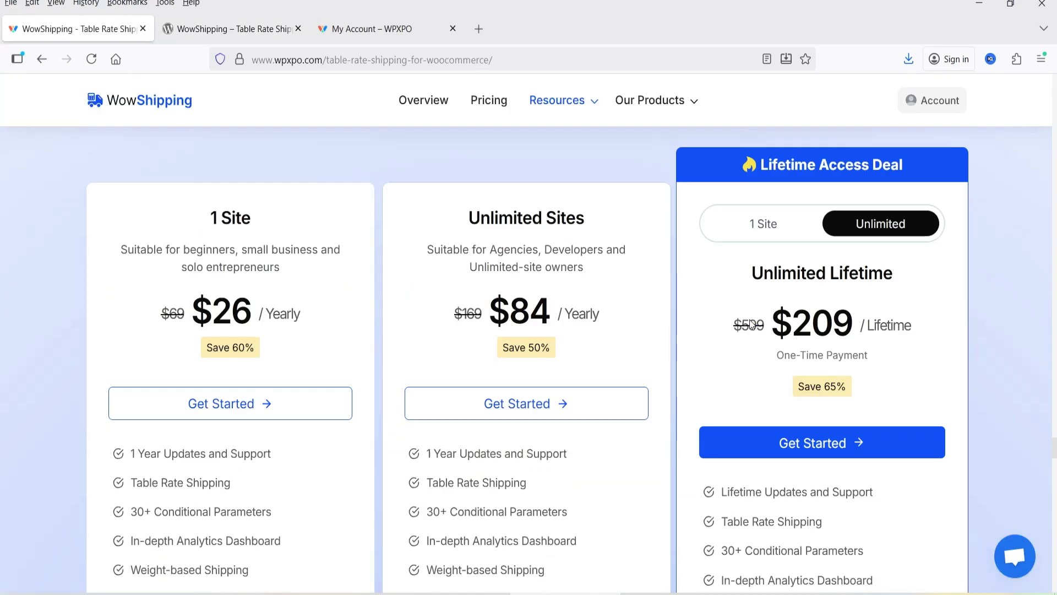